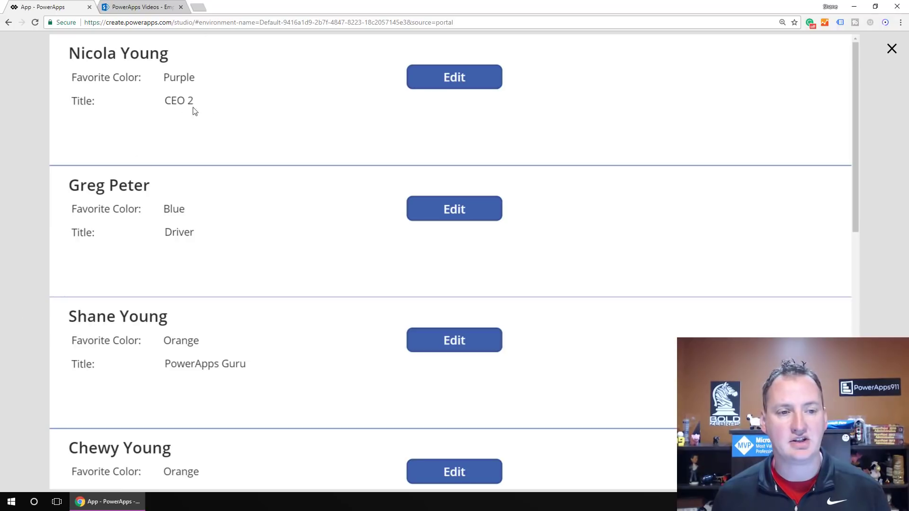
Review the Employees list in SharePoint and return to the running PowerApps app.
left_click(142, 8)
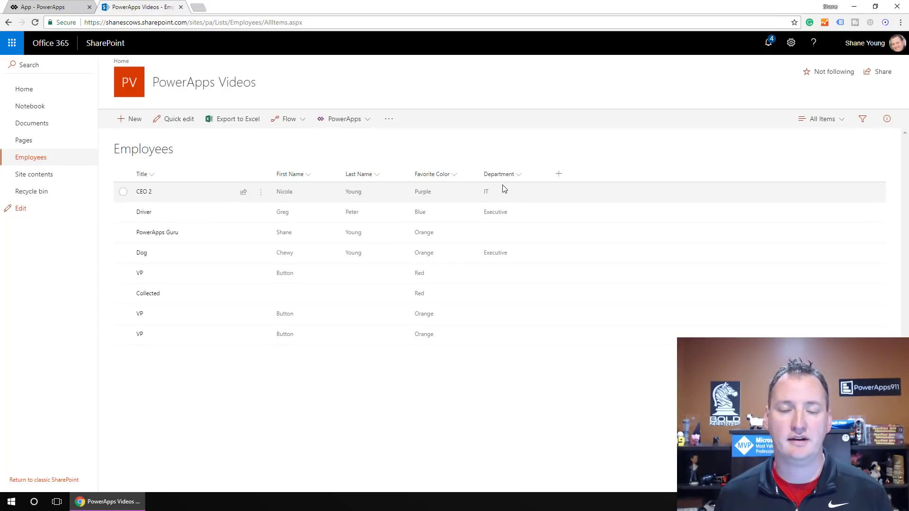
left_click(56, 7)
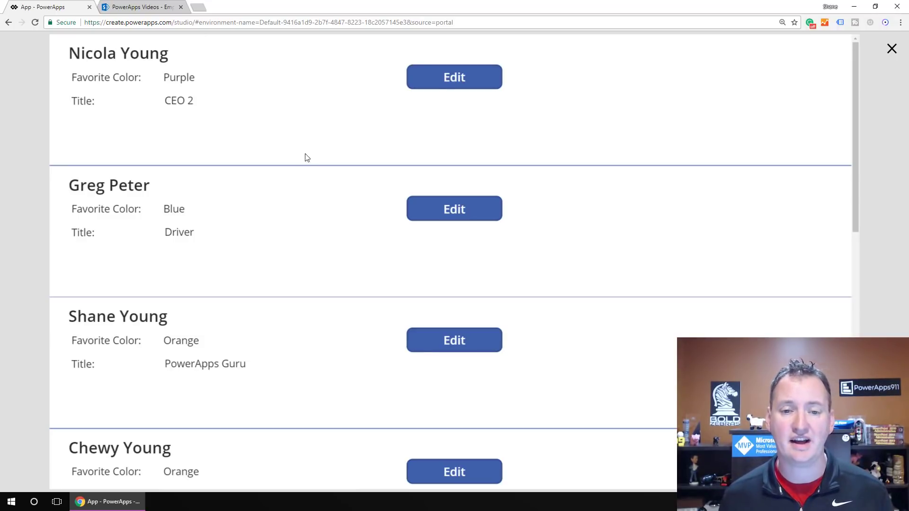
Edit the first employee's record, setting Favorite Color to Green and Title to CEO, and save it.
left_click(478, 77)
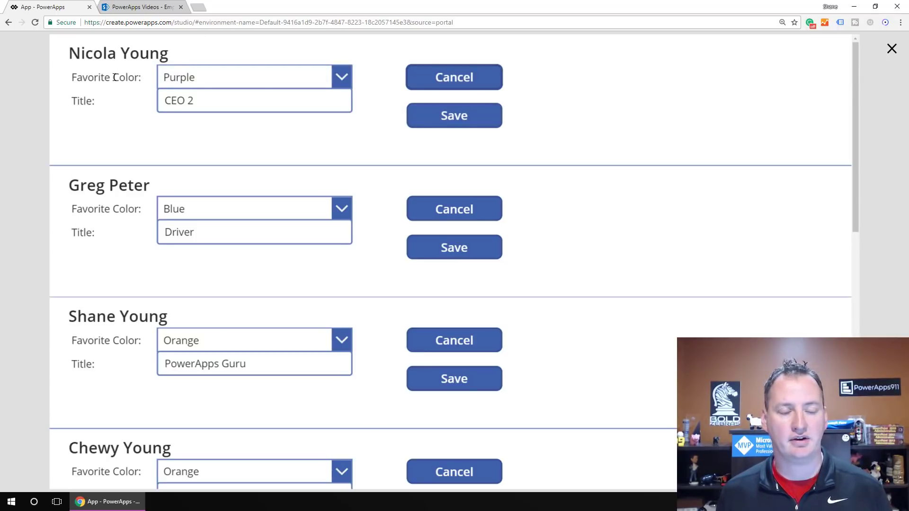
left_click(345, 75)
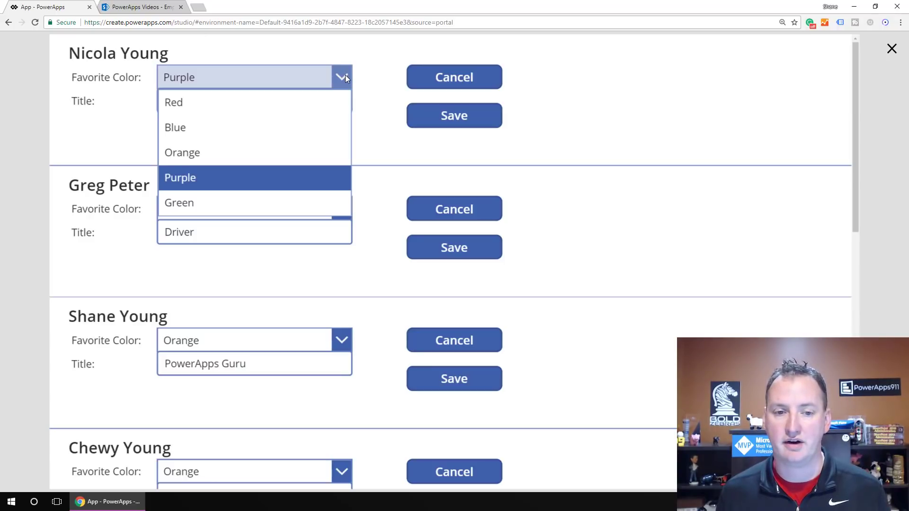
left_click(345, 75)
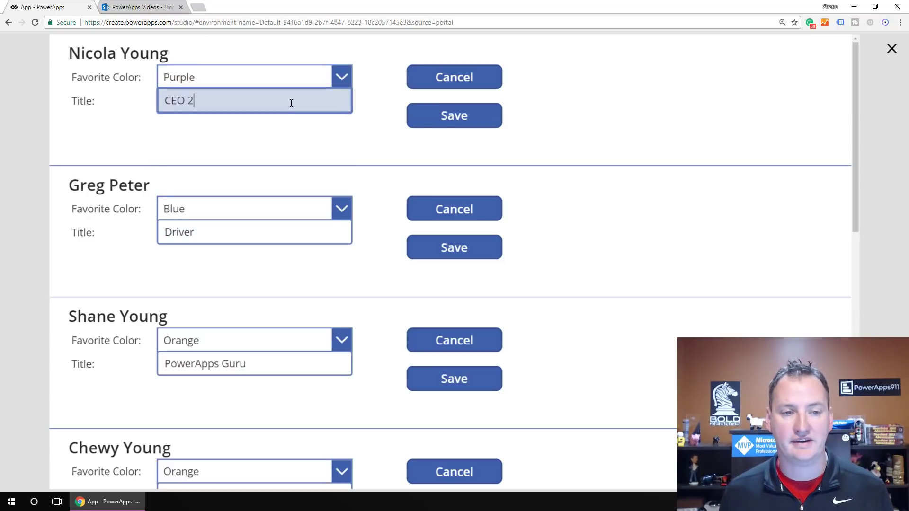
left_click(339, 73)
left_click(213, 205)
left_click(225, 100)
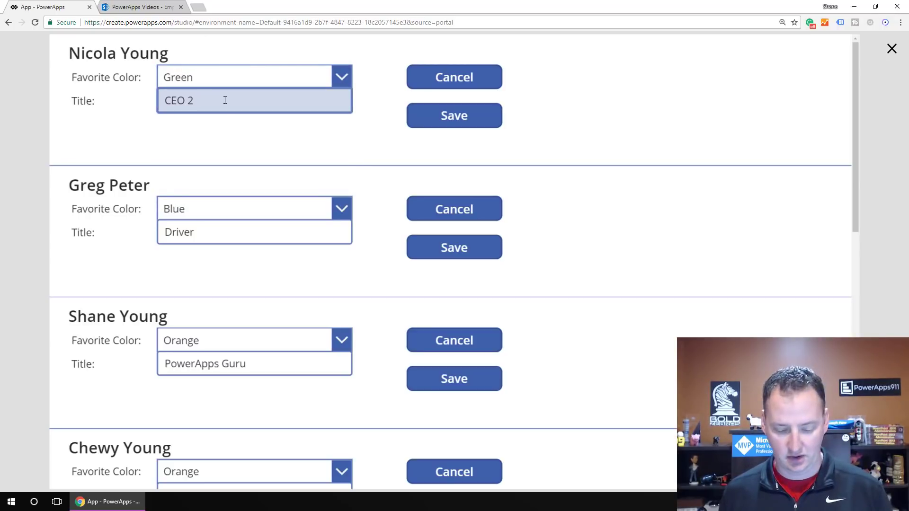
key("BackSpace")
key("BackSpace")
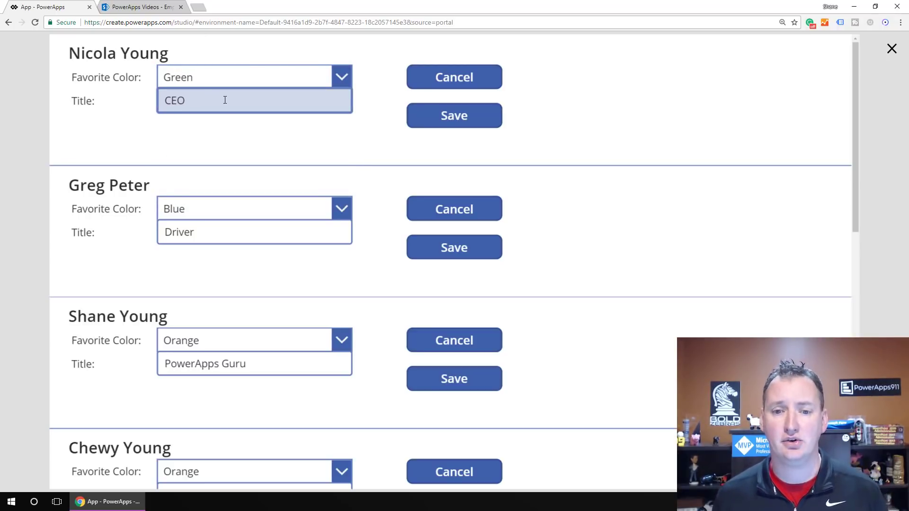
left_click(431, 120)
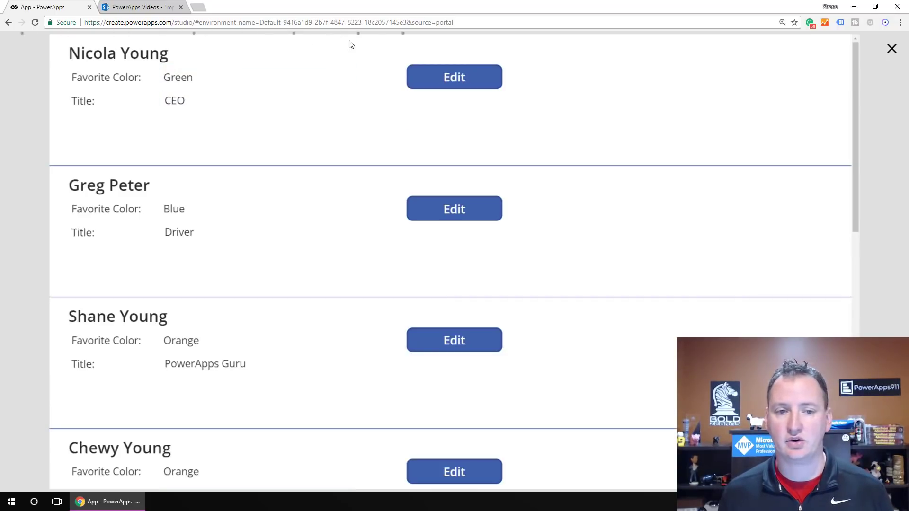
Refresh the Employees list in SharePoint to check the first employee's title and favorite color, and return to the PowerApps app.
left_click(154, 7)
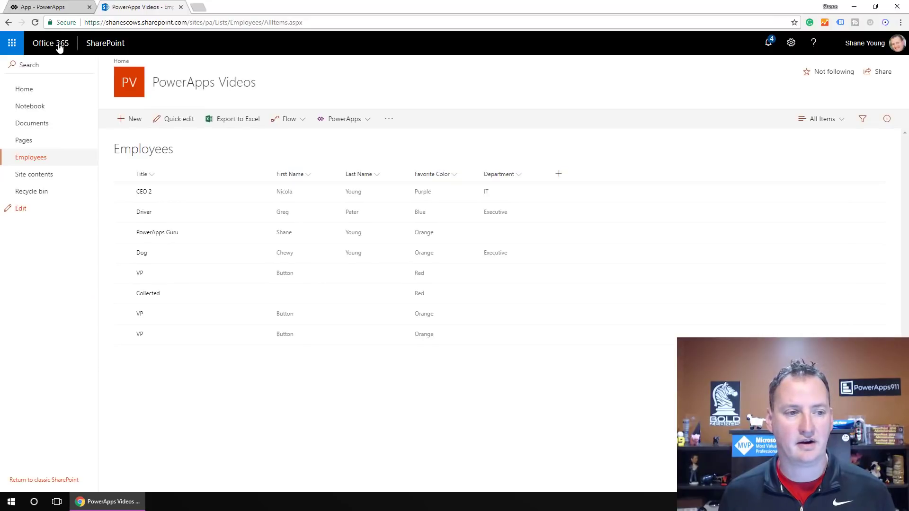
left_click(35, 22)
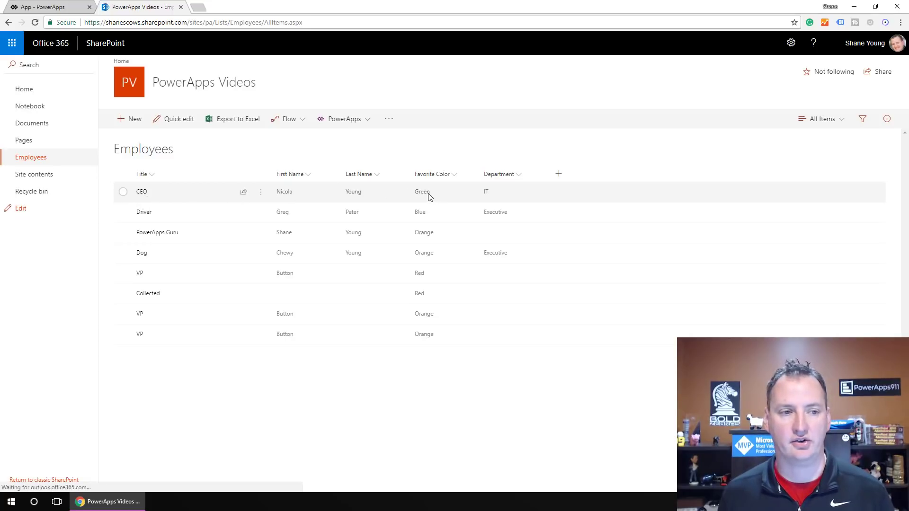
left_click(43, 7)
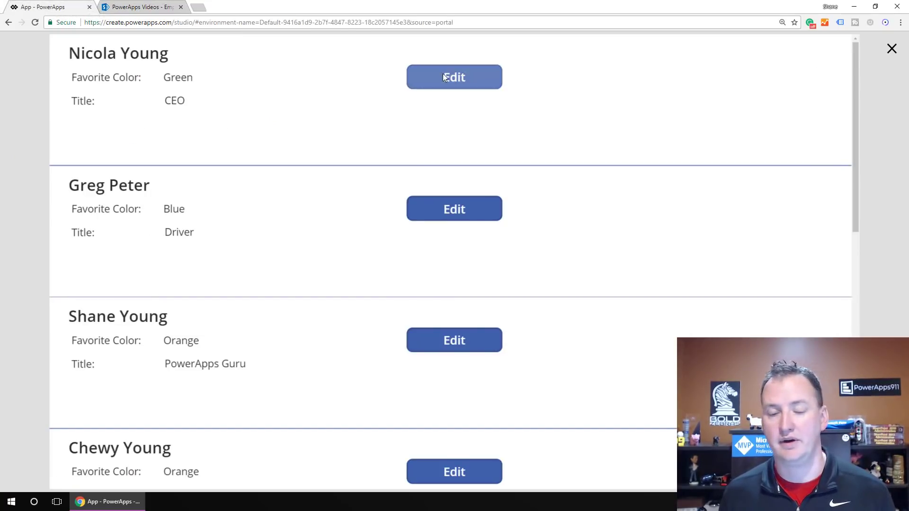
Try changing the first employee's Favorite Color to Red in edit mode and cancel the edit.
left_click(442, 76)
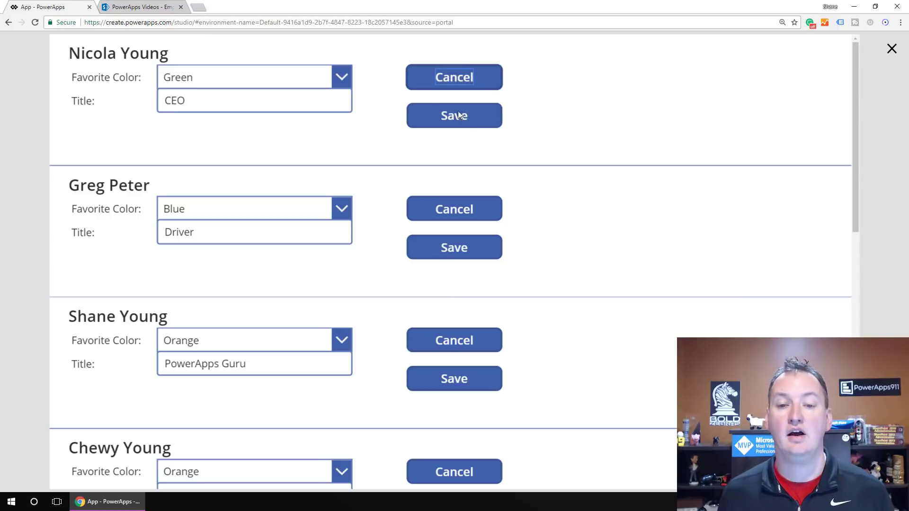
left_click(481, 78)
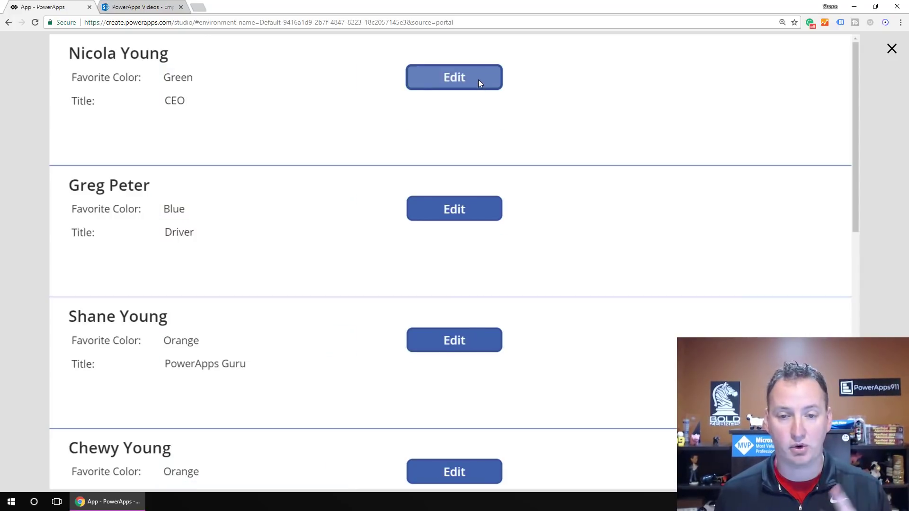
left_click(479, 80)
left_click(342, 77)
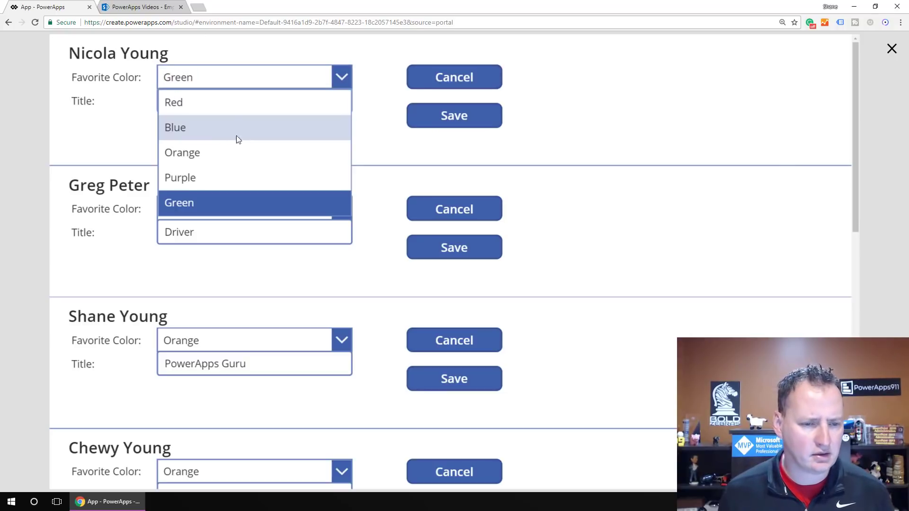
left_click(232, 103)
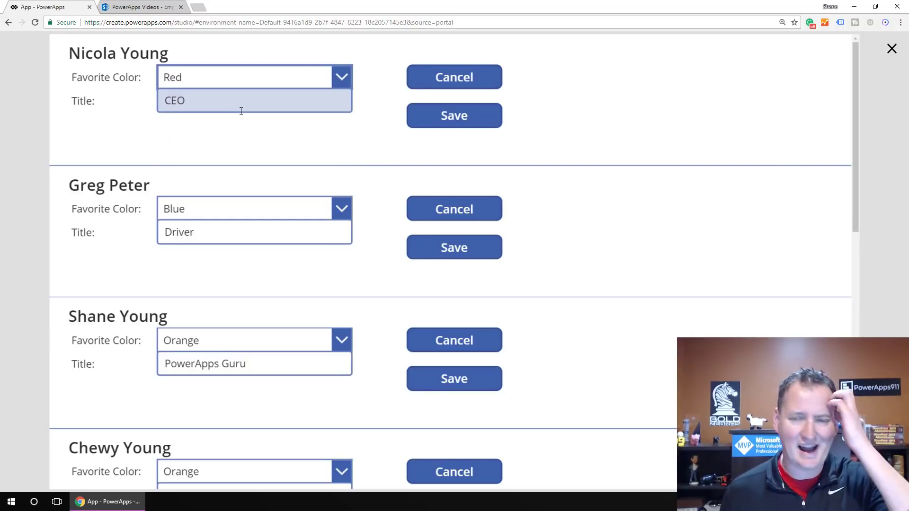
left_click(482, 77)
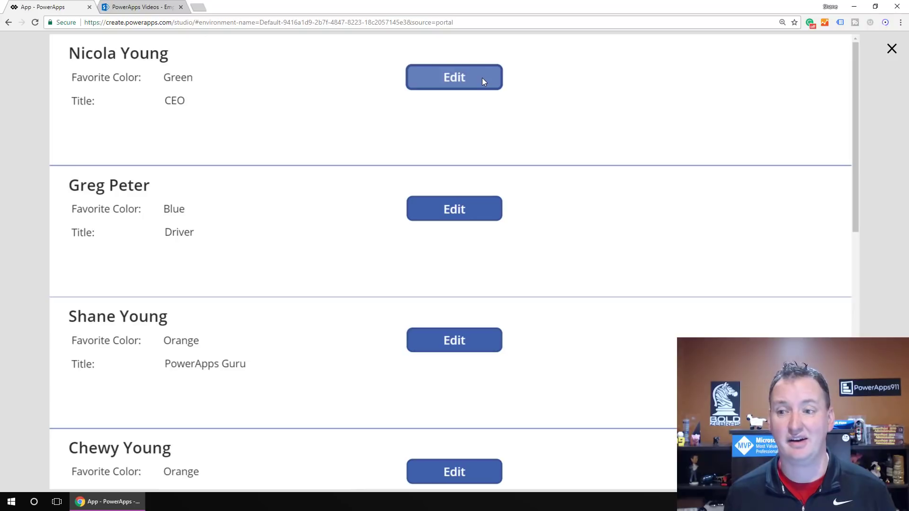
Exit the app preview, collapse Screen1 and Screen2, and add a new blank screen.
left_click(892, 49)
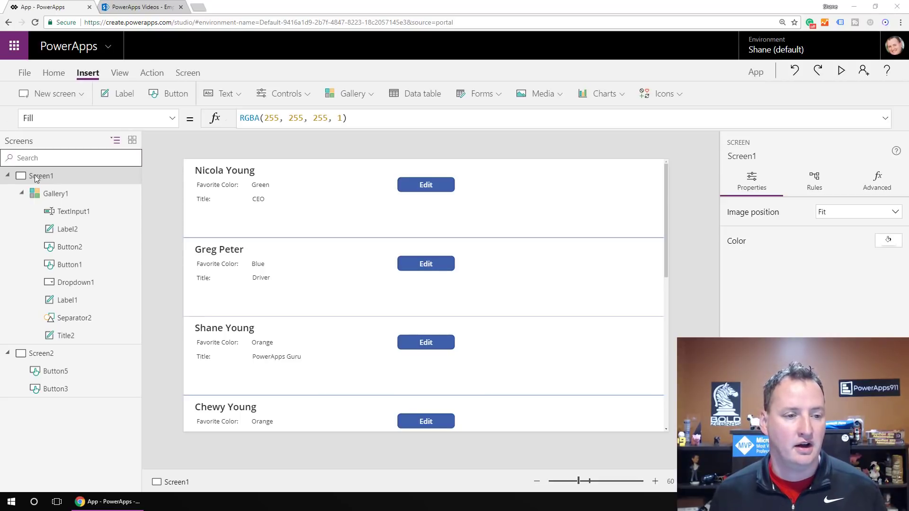
left_click(9, 178)
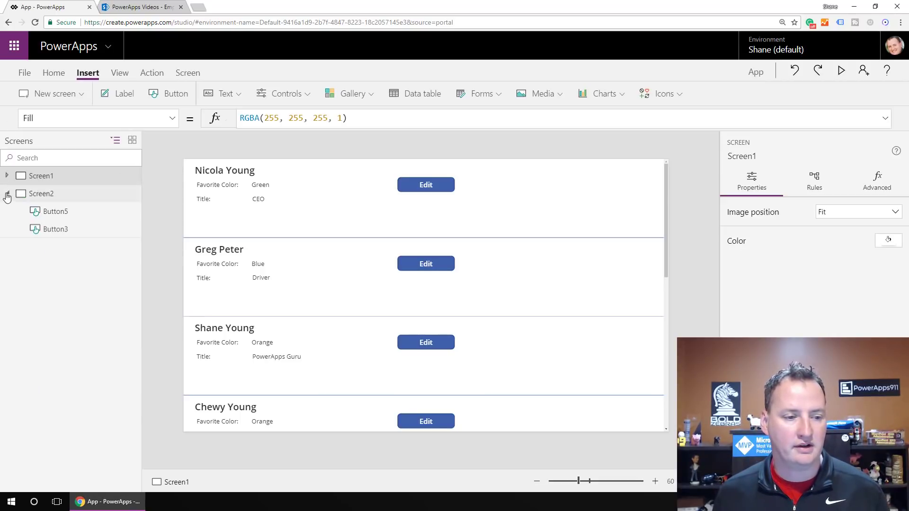
left_click(7, 194)
left_click(77, 97)
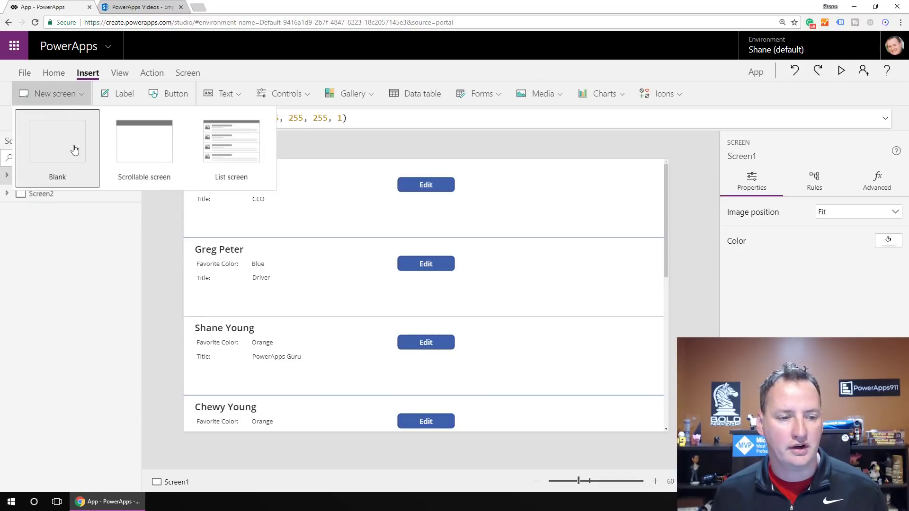
left_click(72, 149)
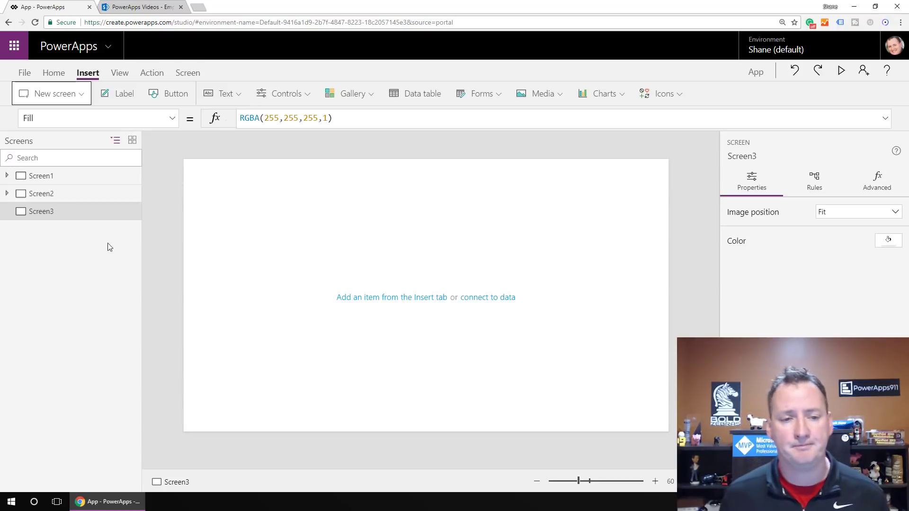
Insert a vertical gallery on Screen3 and connect it to the Employees data source.
left_click(353, 97)
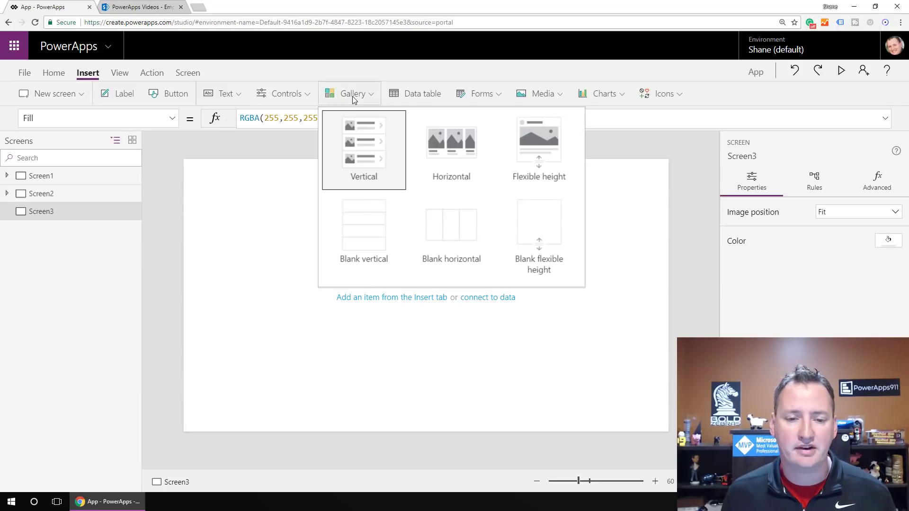
left_click(383, 156)
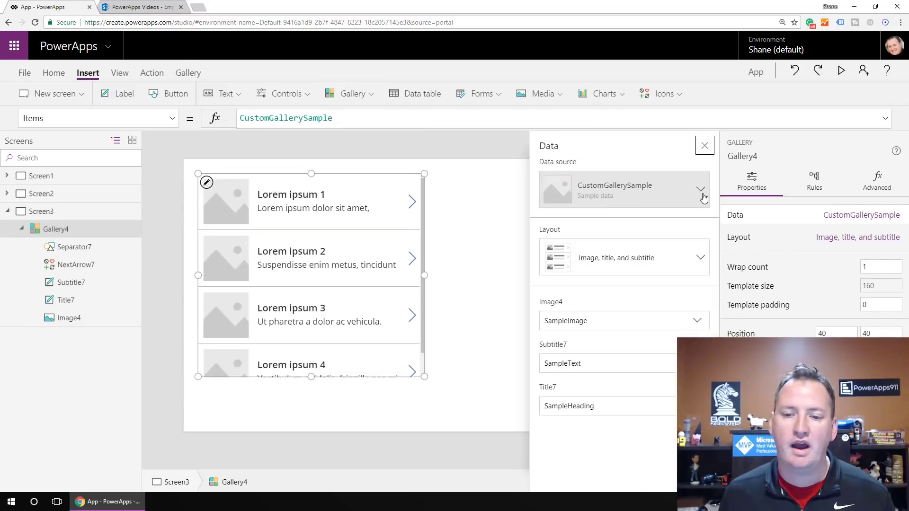
left_click(702, 194)
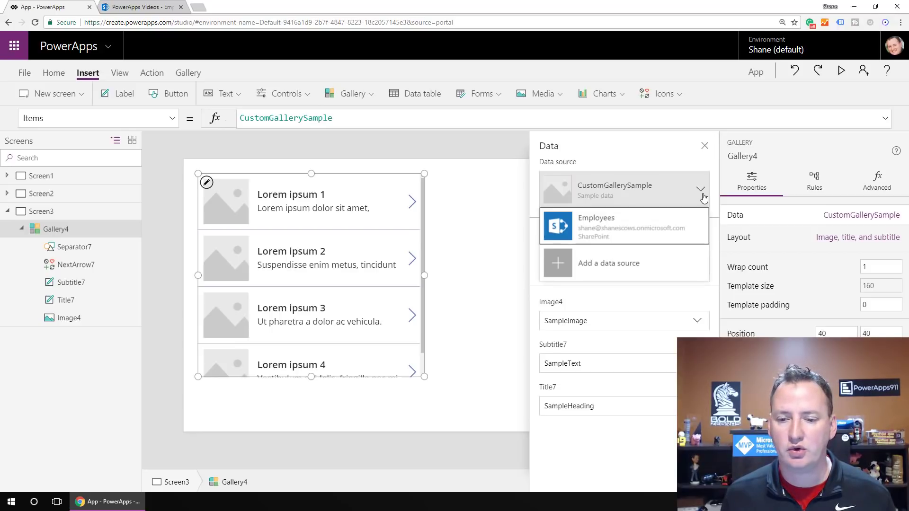
left_click(641, 241)
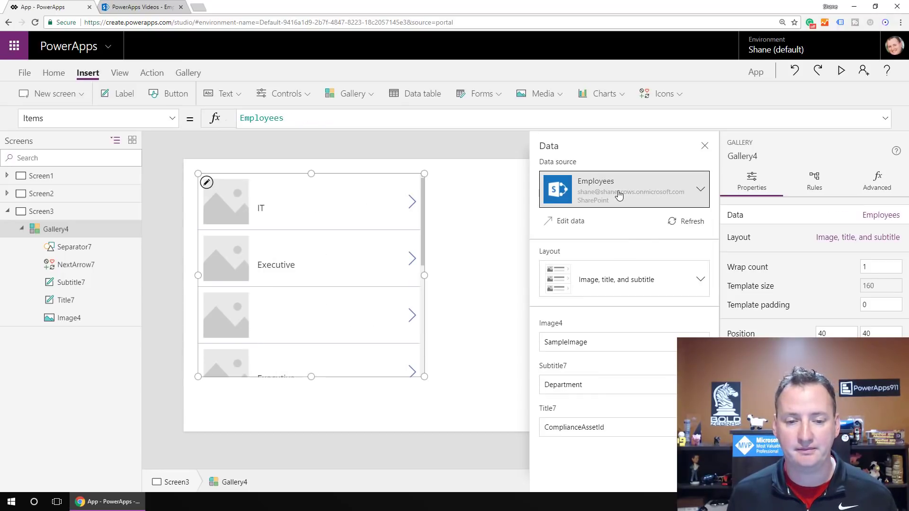
Set the gallery's layout to Title and show the FirstName field in its title label.
left_click(701, 280)
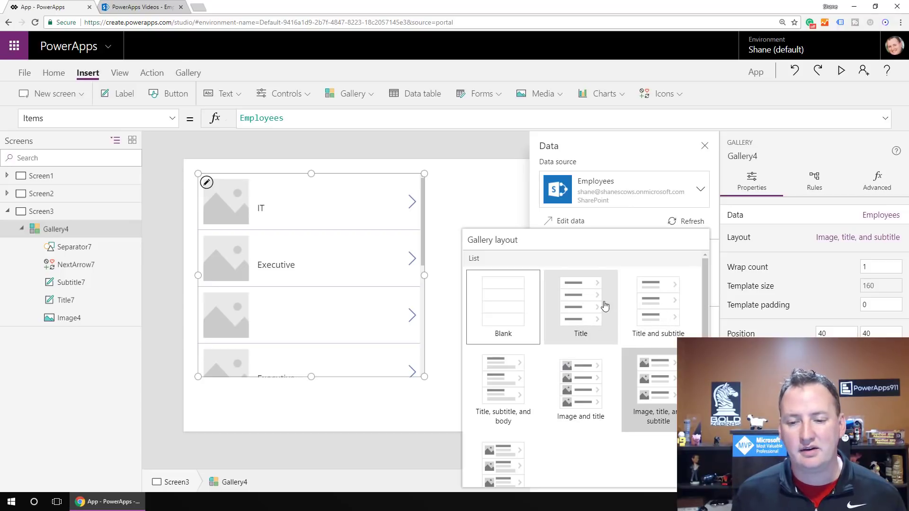
left_click(587, 310)
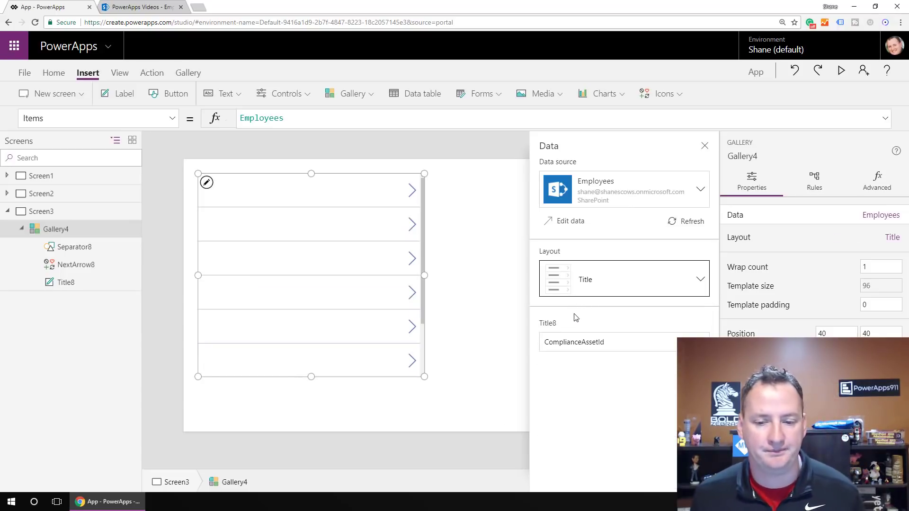
left_click(635, 346)
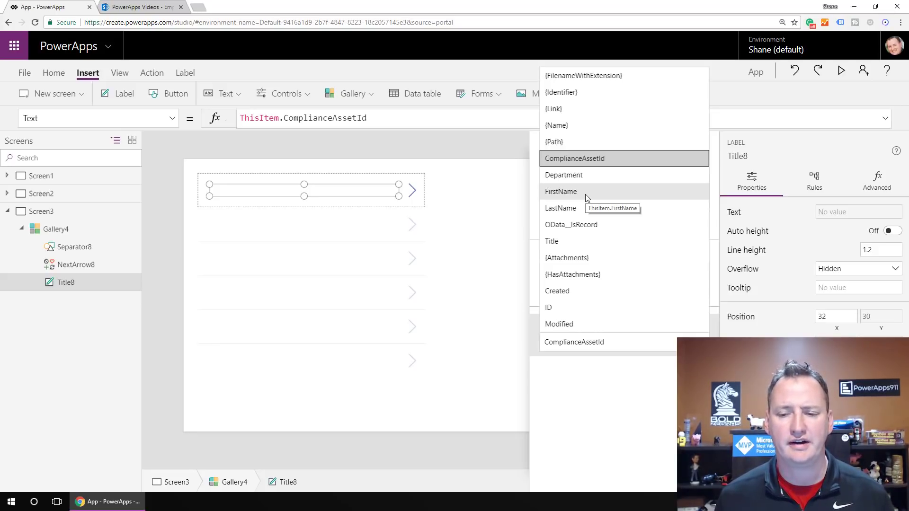
left_click(561, 191)
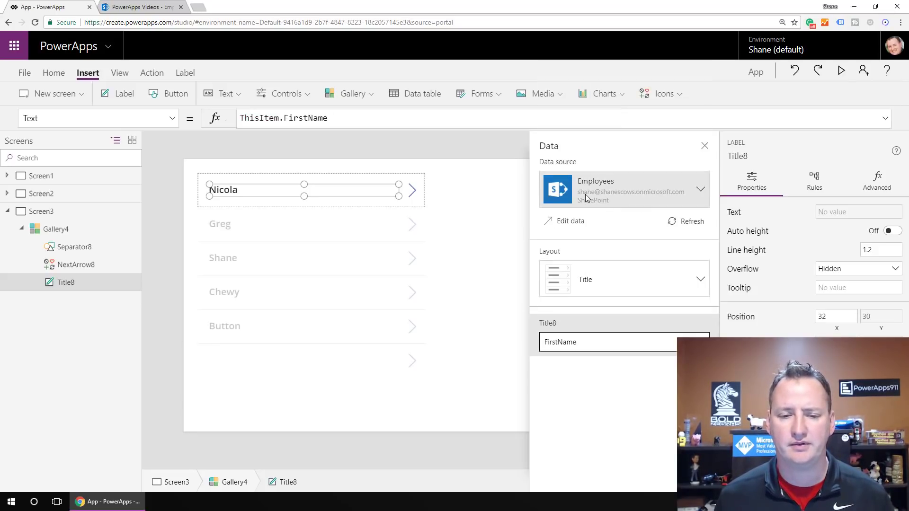
left_click(704, 146)
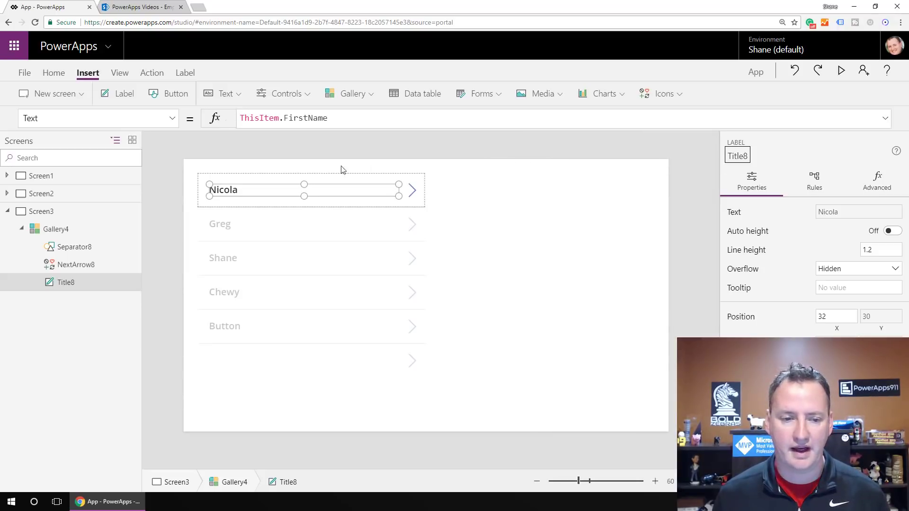
Resize the gallery so that it starts at position 0, 0 and fills the whole screen.
left_click(49, 229)
left_click_drag(199, 175, 180, 159)
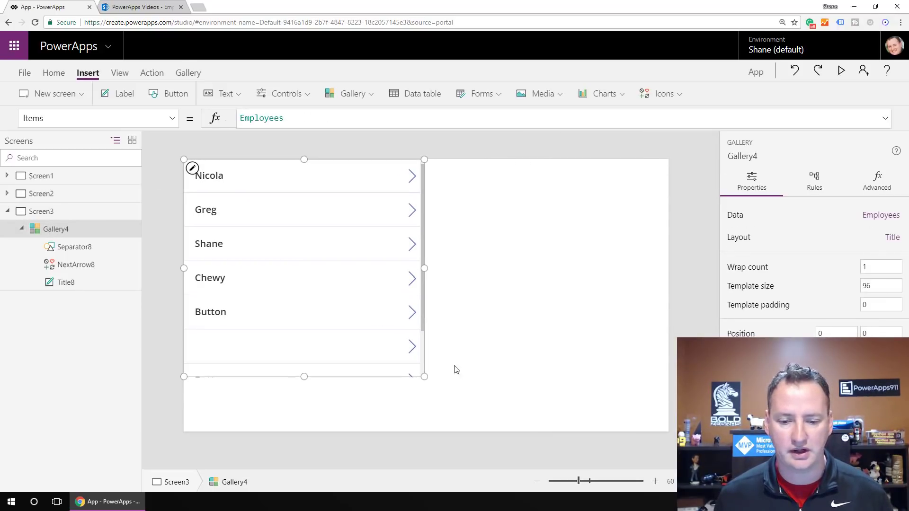
left_click_drag(424, 377, 668, 431)
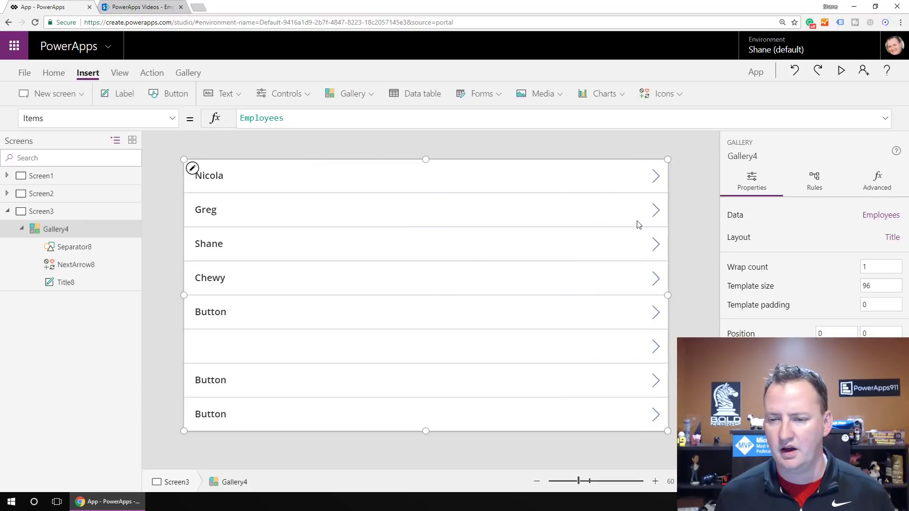
Delete the next arrow from the gallery rows and enlarge the row template to a size of about 193.
left_click(654, 183)
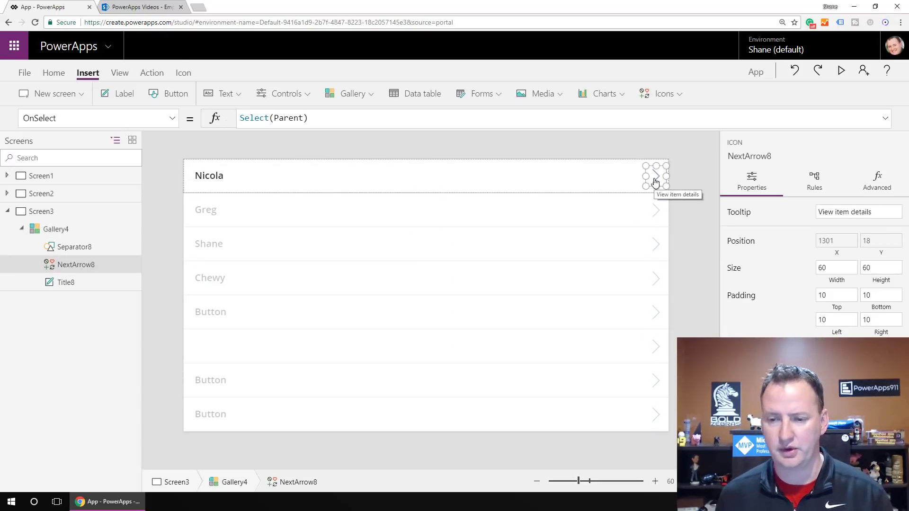
key("Delete")
left_click(428, 189)
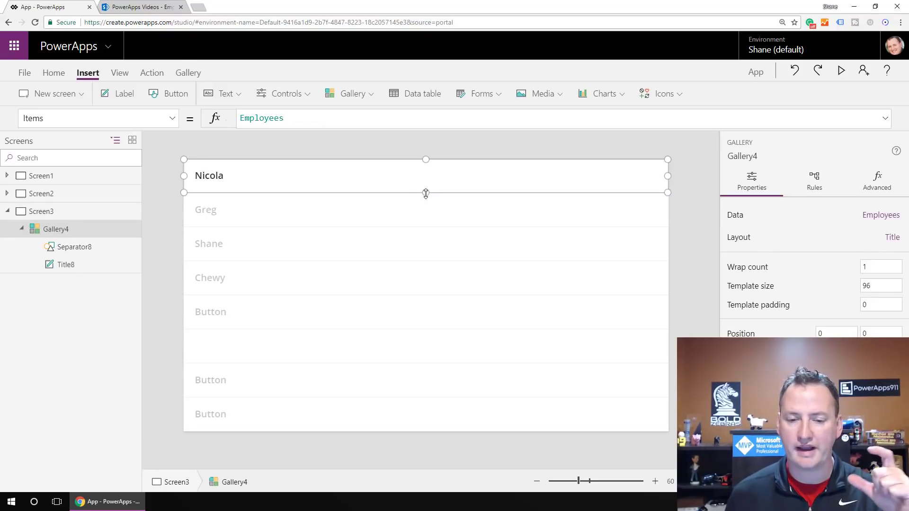
left_click_drag(426, 194, 427, 229)
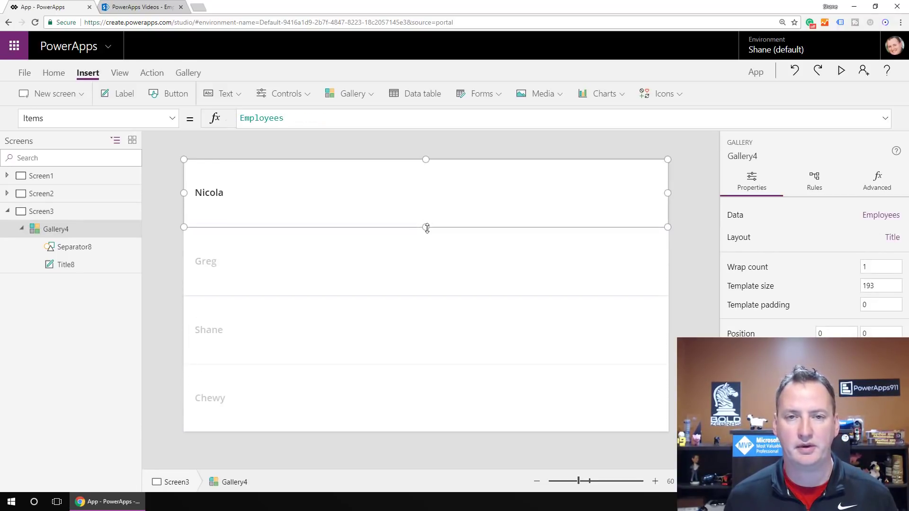
Move the FirstName label to the upper-left corner of the gallery row, at about X 24, Y 12.
left_click(258, 194)
left_click_drag(228, 187, 226, 164)
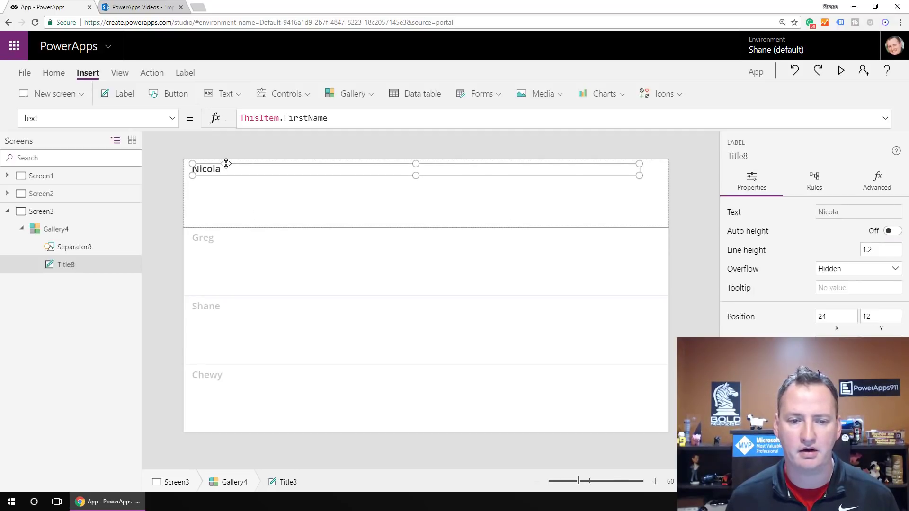
Extend the name label's Text formula to ThisItem.FirstName & " " & ThisItem.LastName.
left_click(359, 121)
type("& \" \" ")
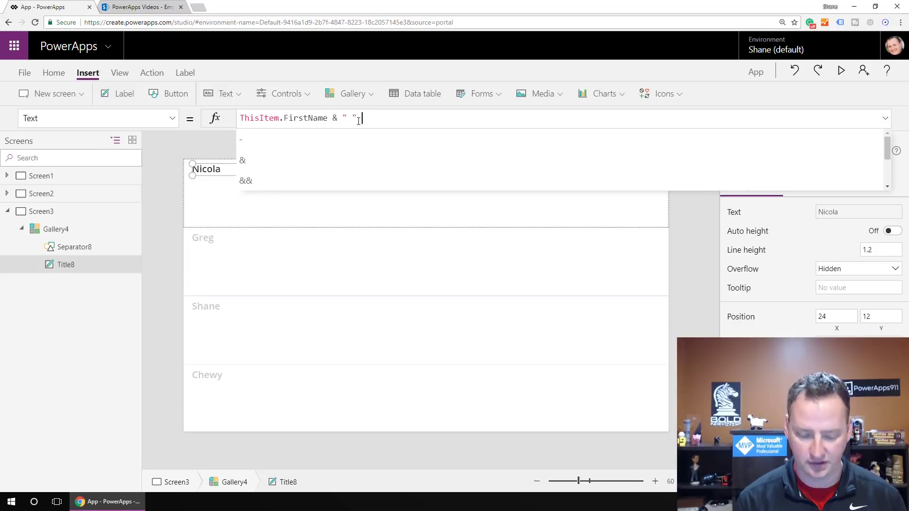
type("& Thi")
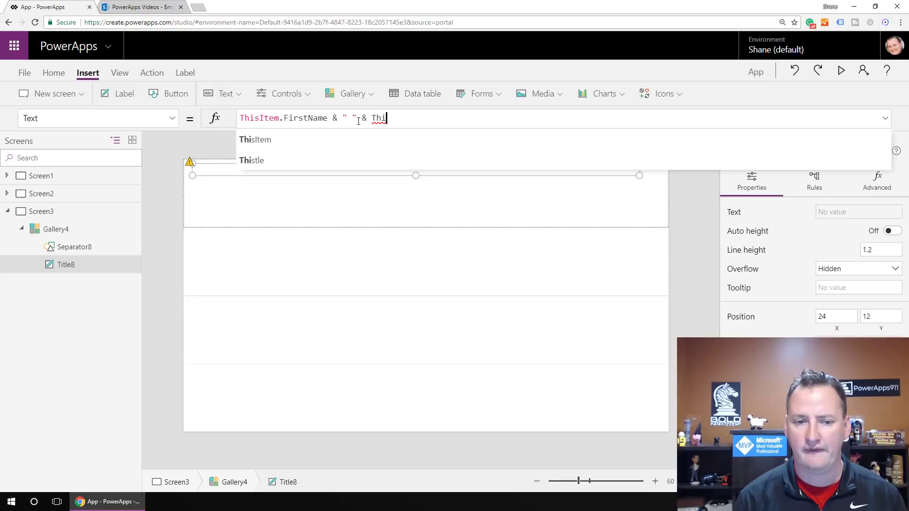
key("Tab")
type(".")
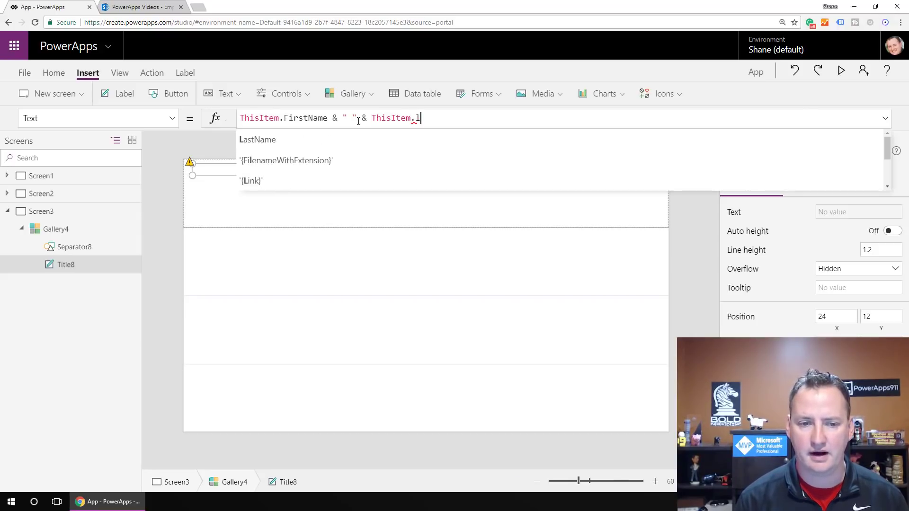
key("Tab")
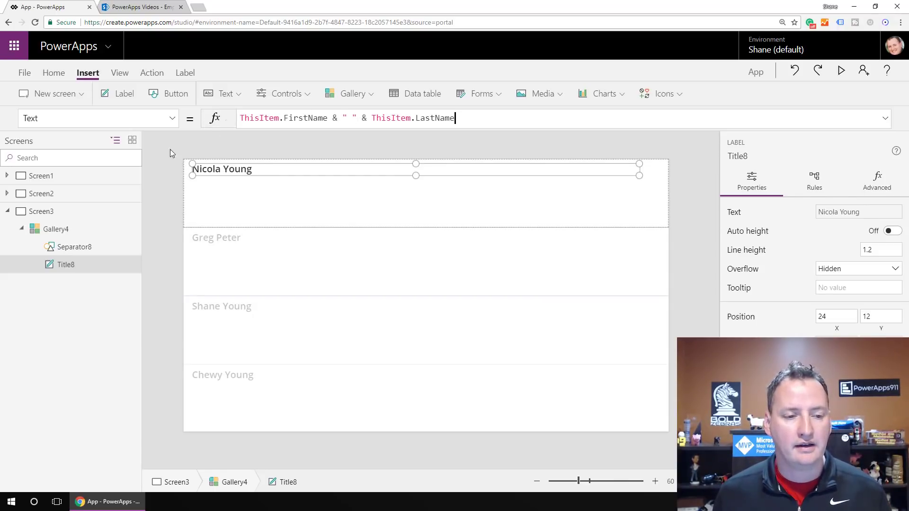
Add a label below the name in the gallery row at X 24, Y 48 and set its text to "Favorite Colour: ".
left_click(124, 95)
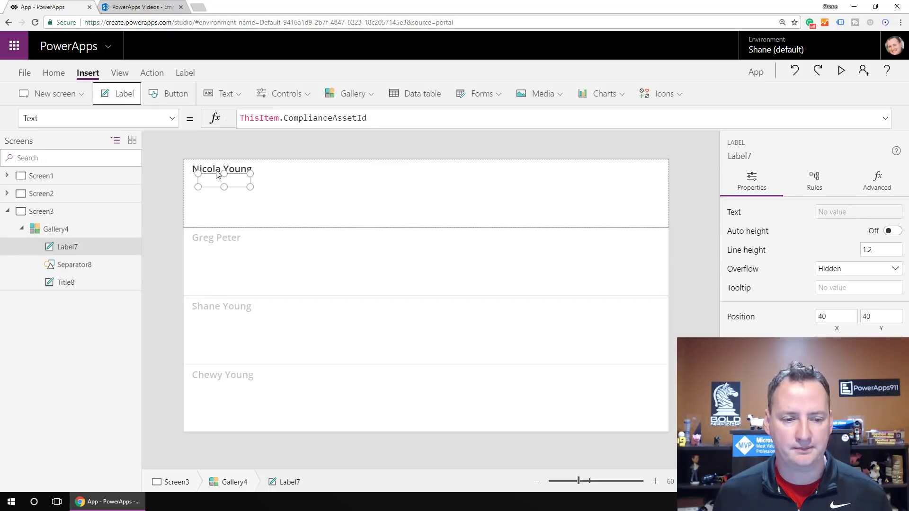
left_click_drag(216, 174, 210, 177)
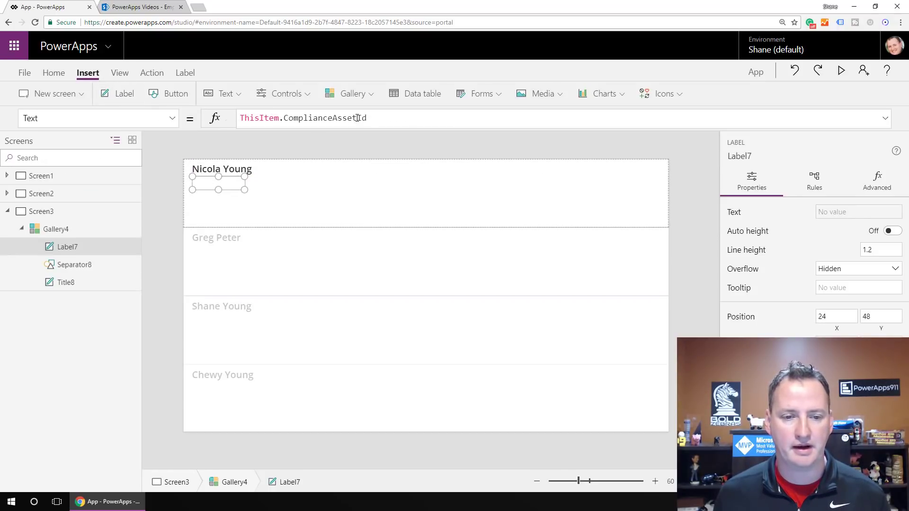
left_click(381, 117)
left_click_drag(369, 118, 241, 126)
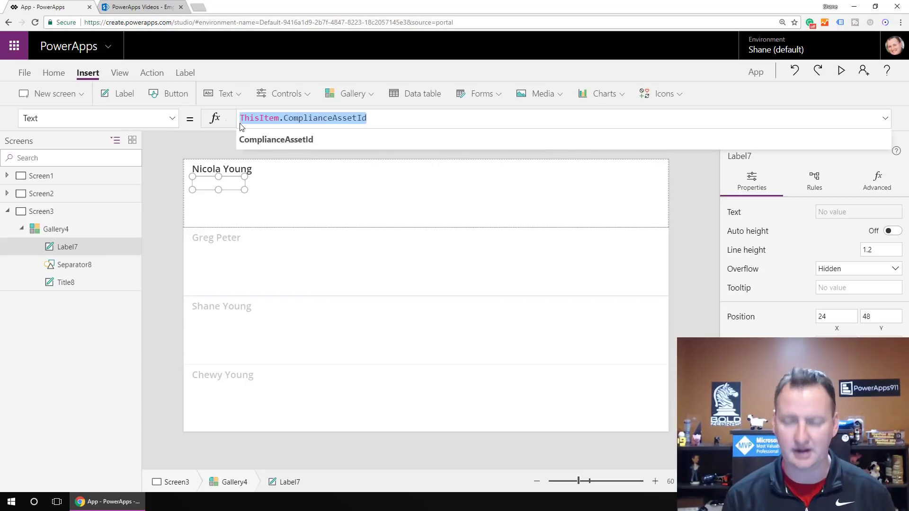
type("\"")
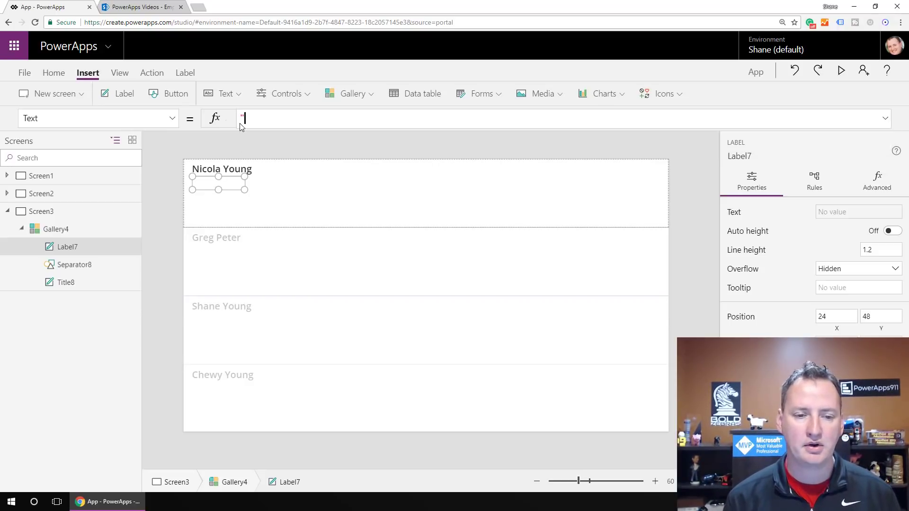
type("Favorite Colour")
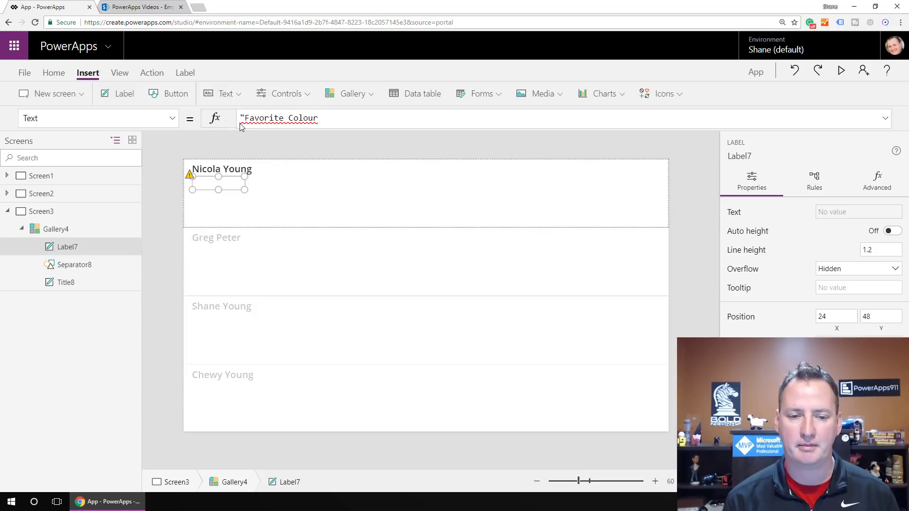
type(": \"")
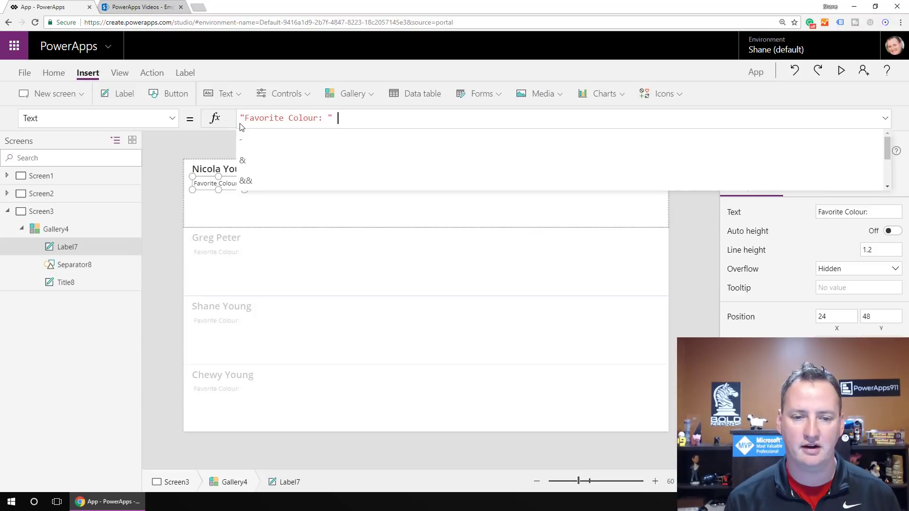
key("BackSpace")
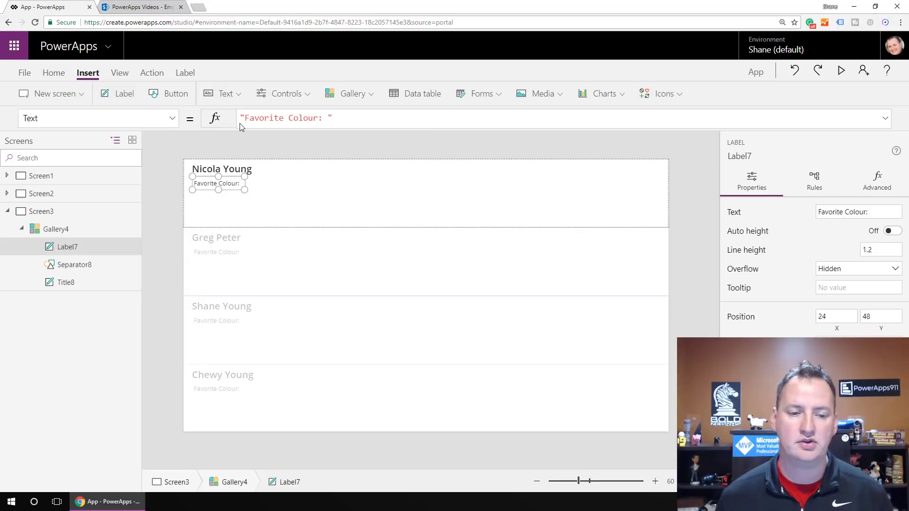
Insert a drop down into the gallery row and place it beside the Favorite Colour label at X 174, Y 48.
left_click(259, 189)
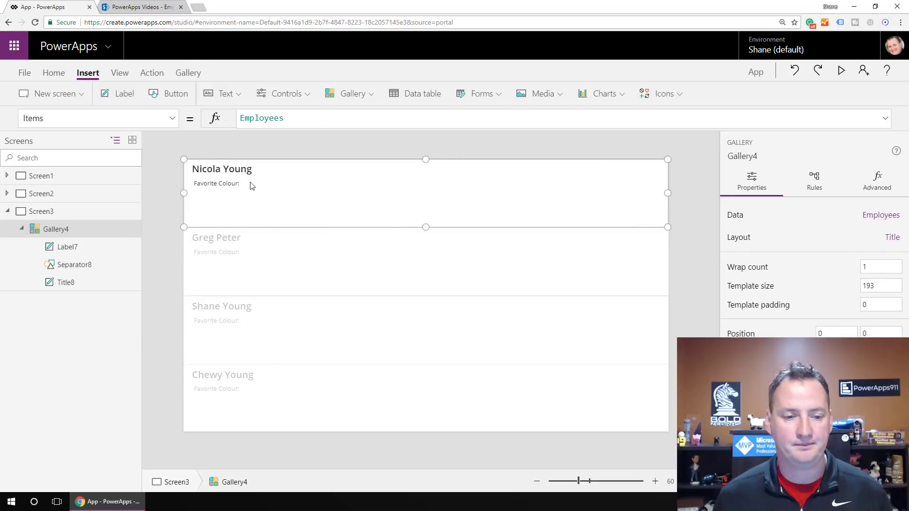
left_click(299, 94)
left_click(321, 140)
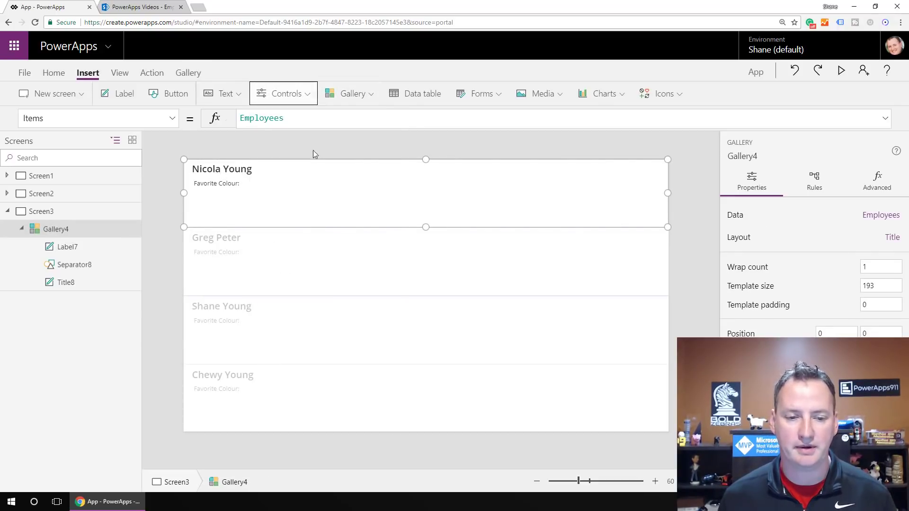
left_click_drag(242, 176, 291, 179)
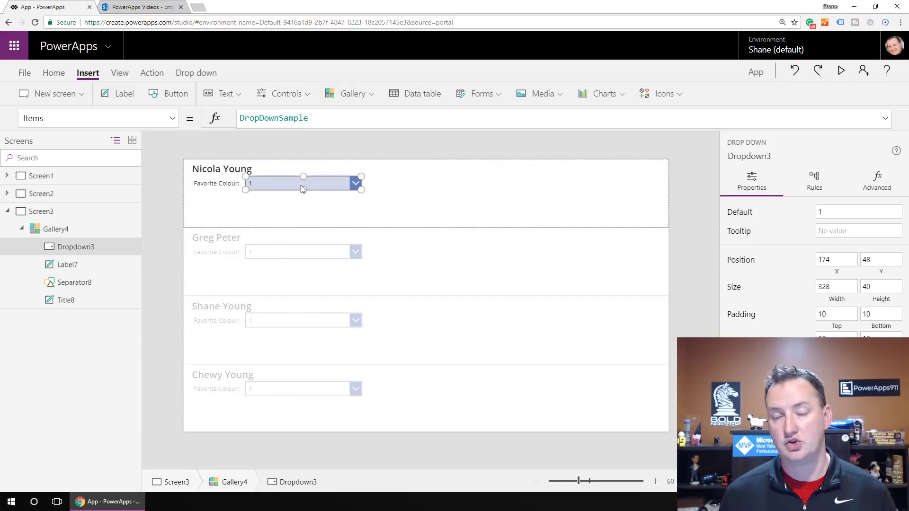
Switch to the SharePoint Employees list and examine the choices and settings of its Favorite Color column.
left_click(141, 7)
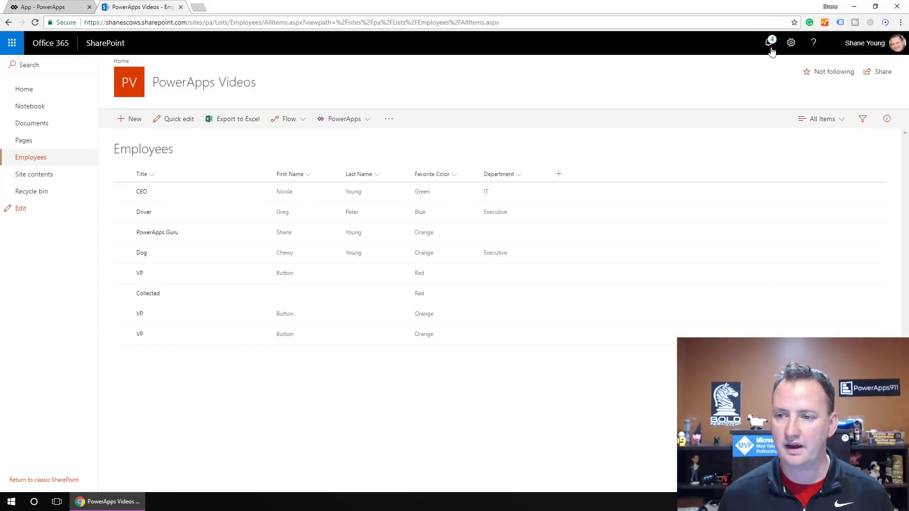
left_click(791, 43)
left_click(752, 152)
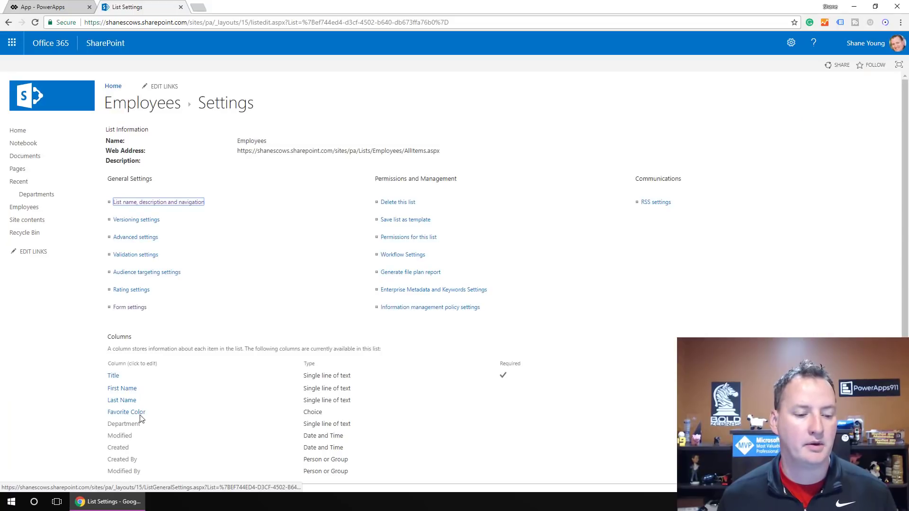
left_click(130, 412)
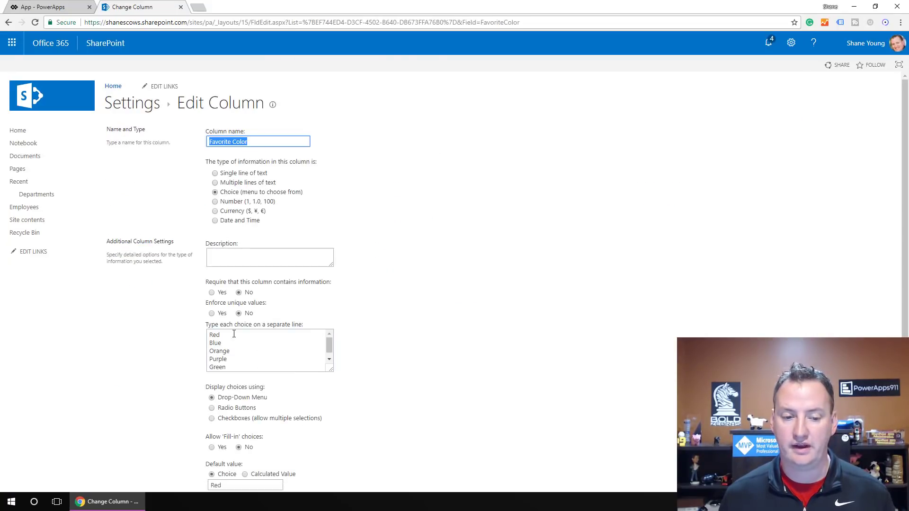
scroll(431, 371, "down", 3)
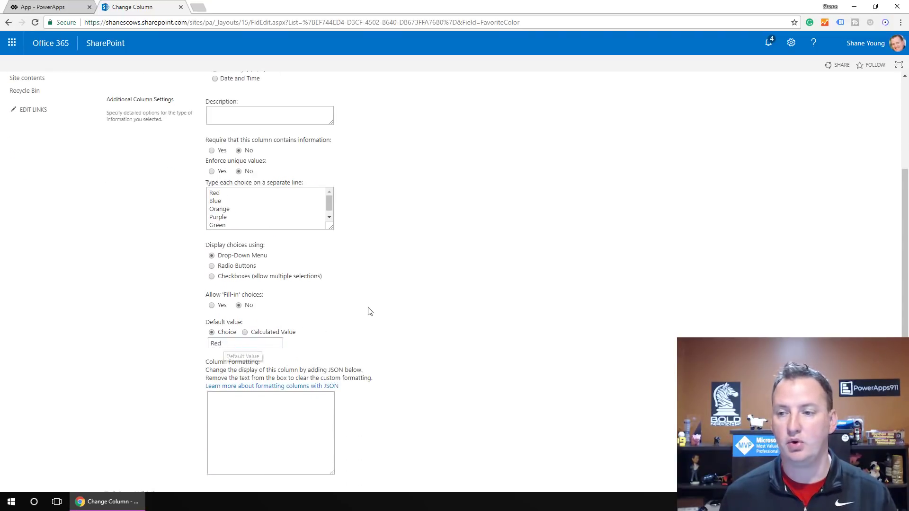
scroll(433, 297, "up", 1)
scroll(433, 297, "up", 3)
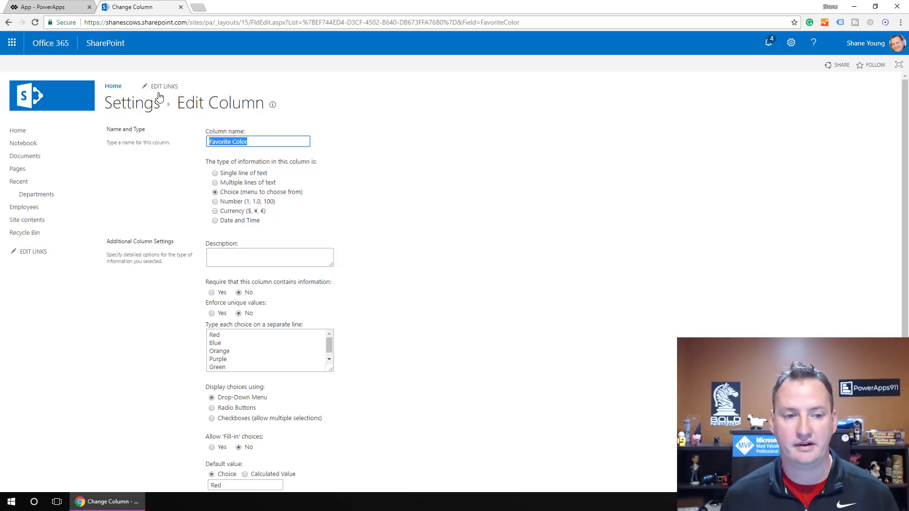
scroll(518, 276, "down", 5)
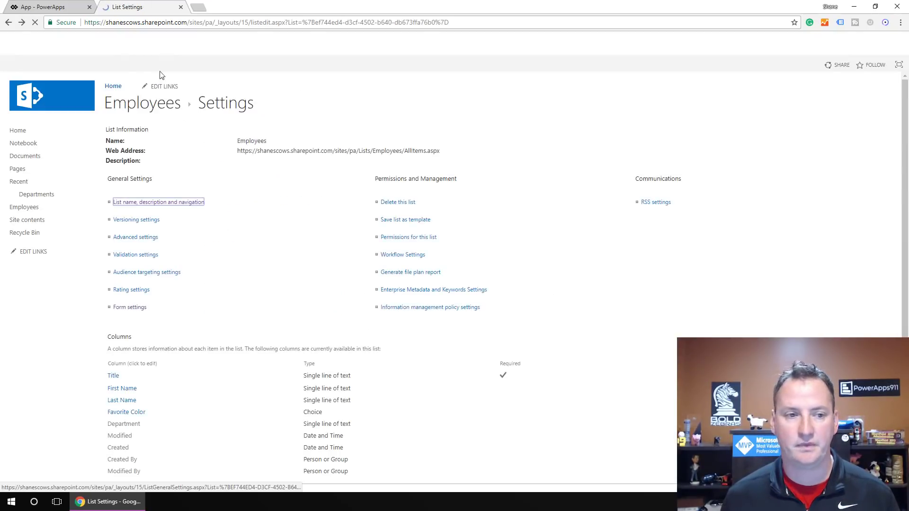
Return to PowerApps and set the drop down's Items formula to Choices(Employees.FavoriteColor).
left_click(45, 6)
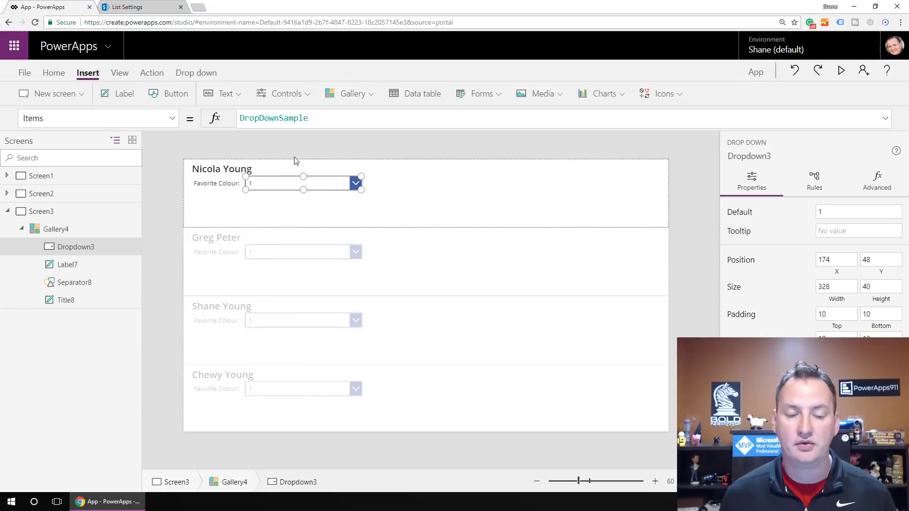
triple_click(334, 119)
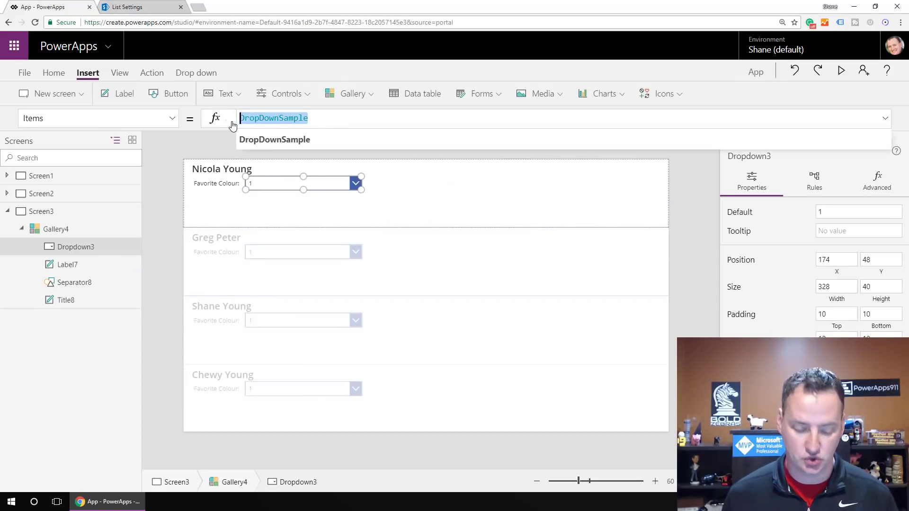
type("Choic")
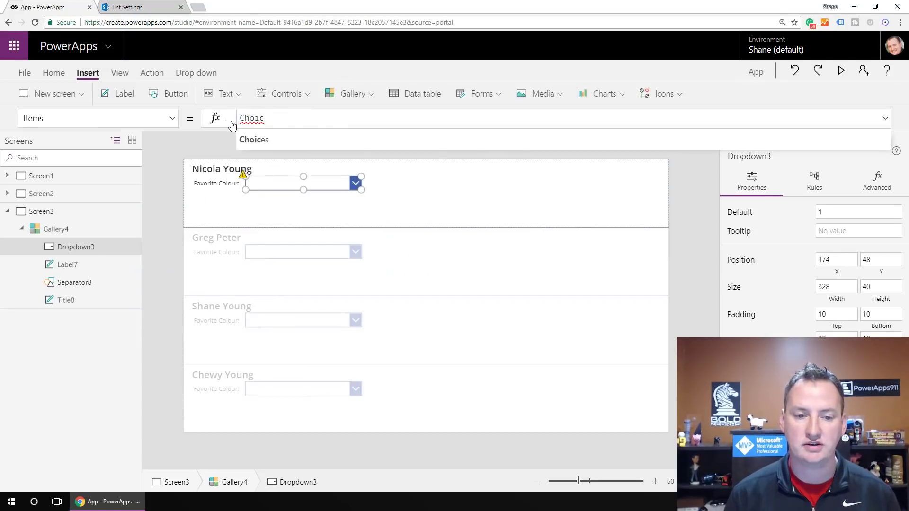
key("Tab")
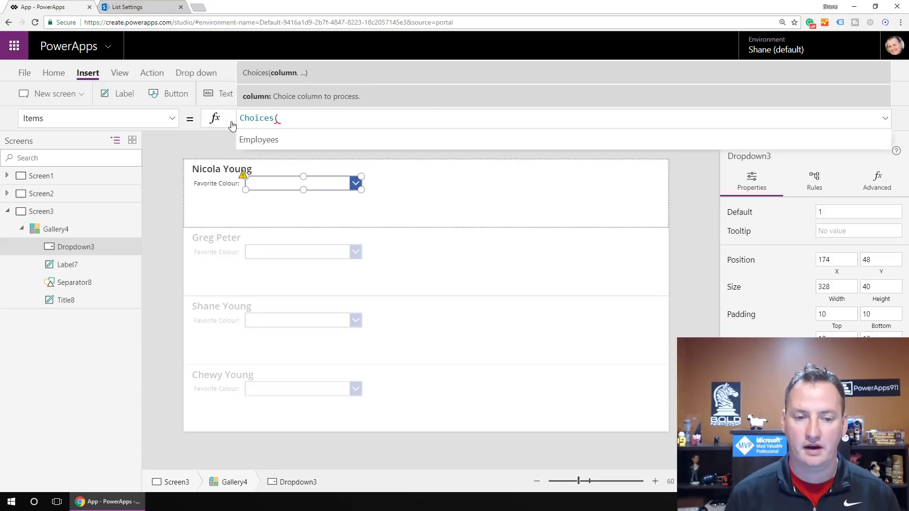
key("Tab")
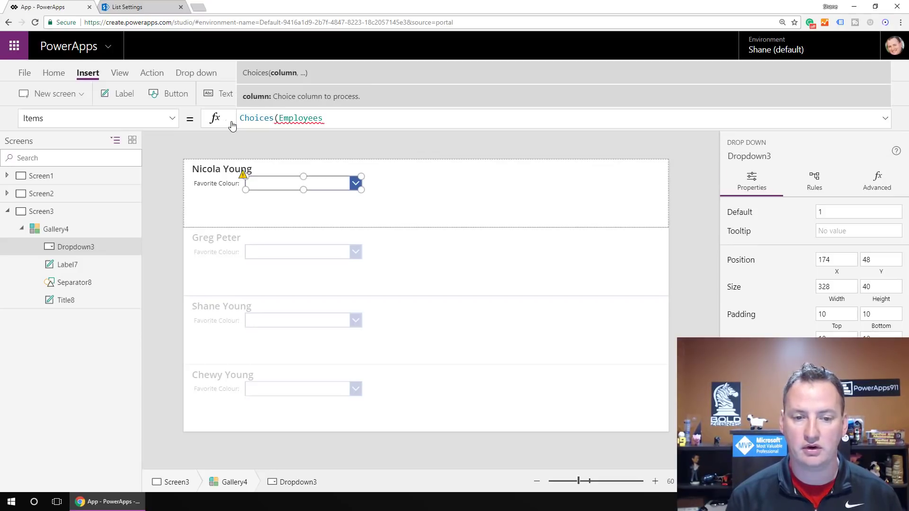
type(".Fa")
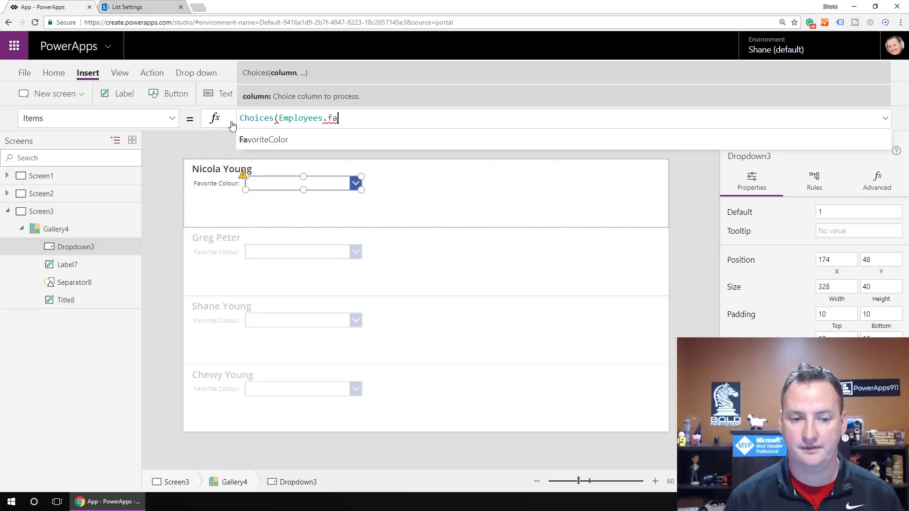
key("Tab")
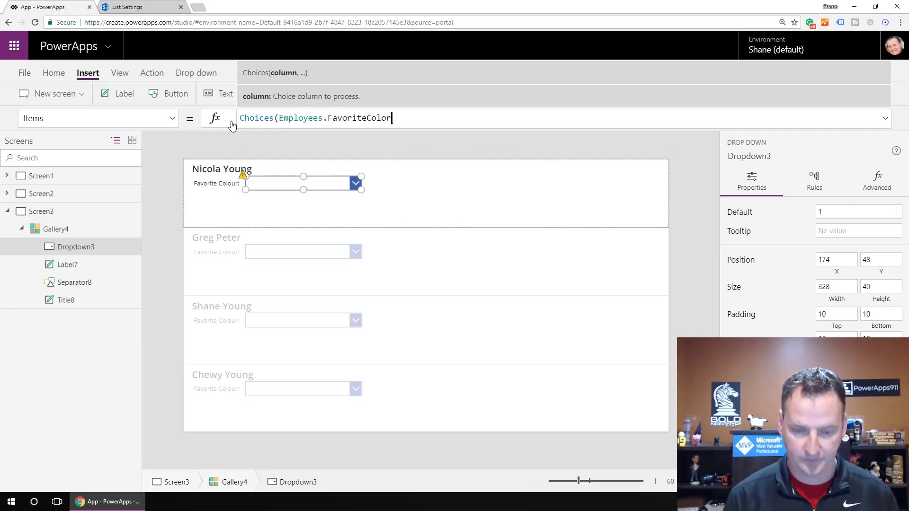
type(")")
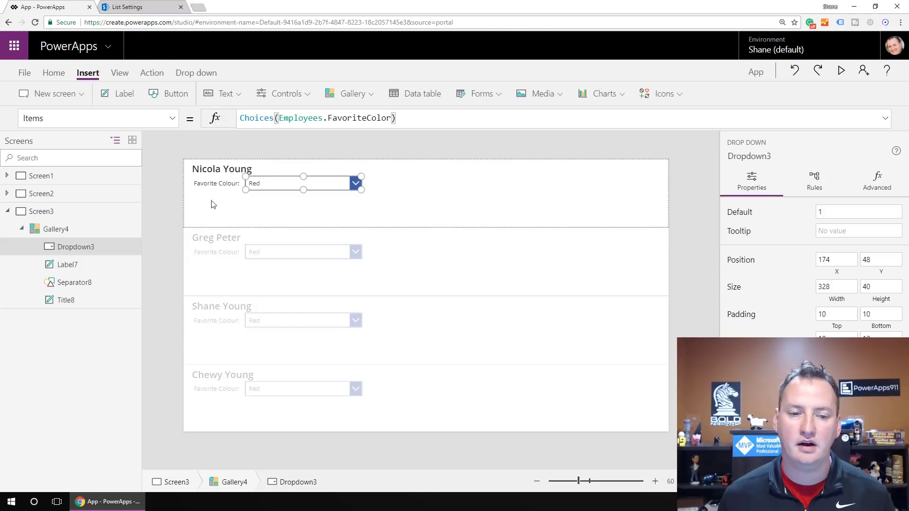
Preview the app, check the colour options offered by the first record's drop down, and close the preview.
left_click(841, 70)
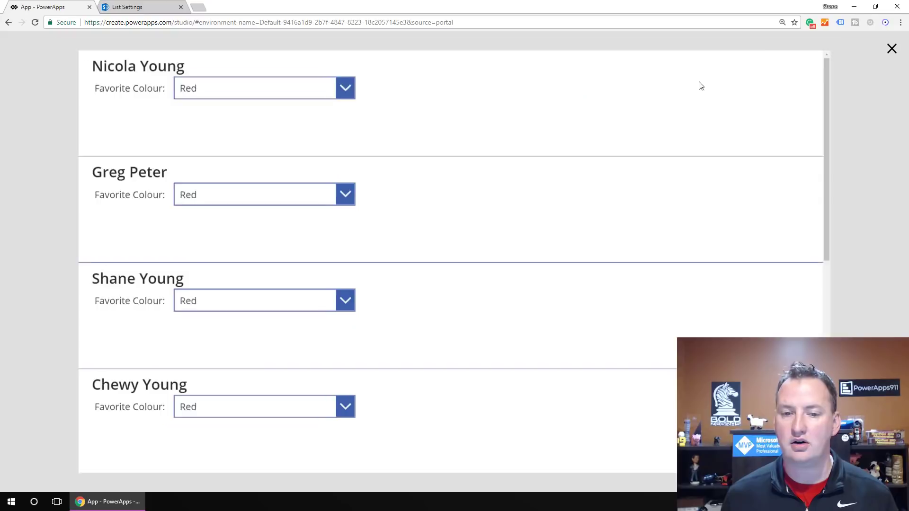
left_click(333, 74)
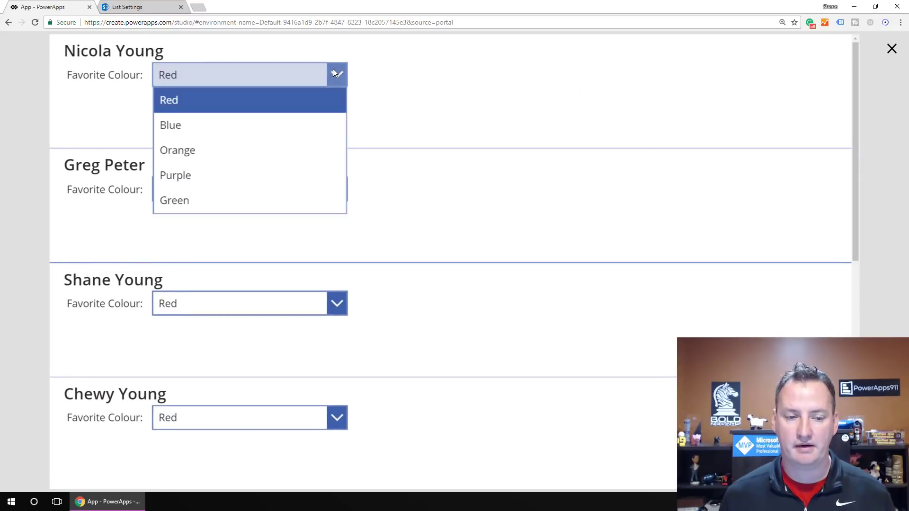
left_click(337, 301)
left_click(332, 75)
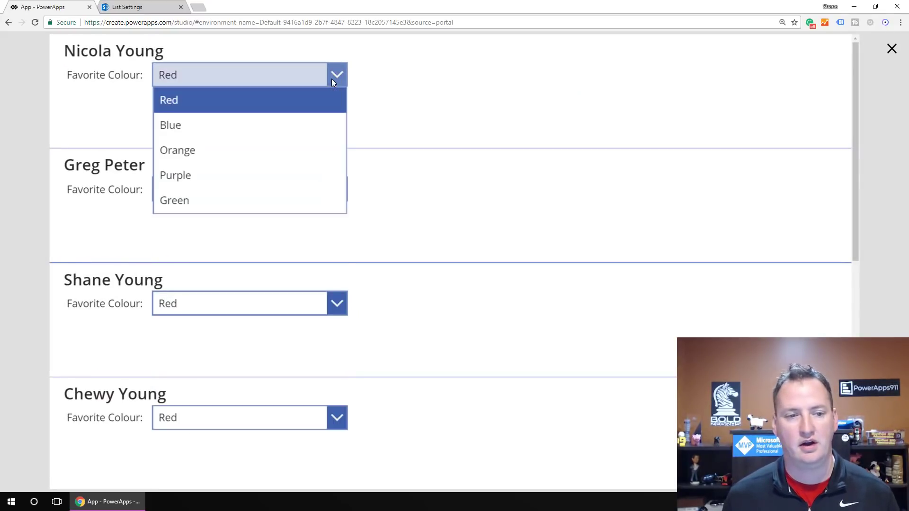
left_click(892, 49)
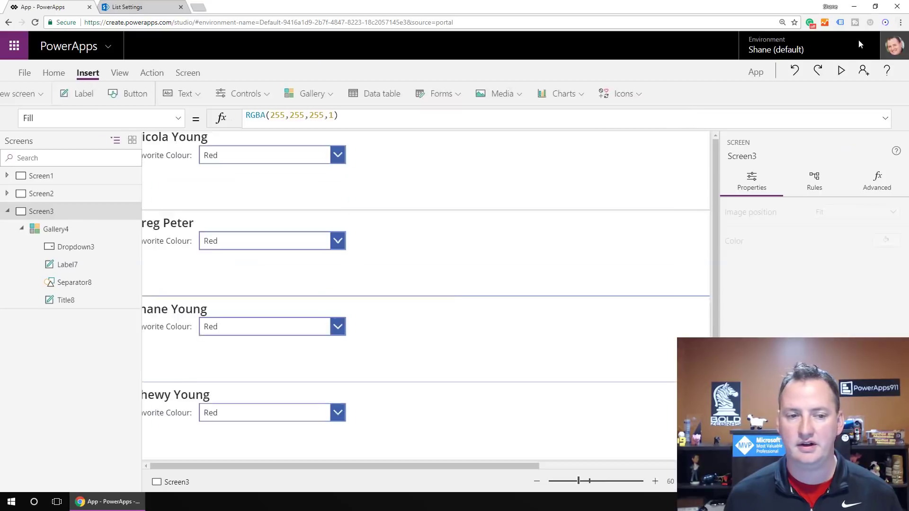
Insert a label into the gallery row and place it directly below the Favorite Colour label at X 24, Y 88.
left_click(310, 184)
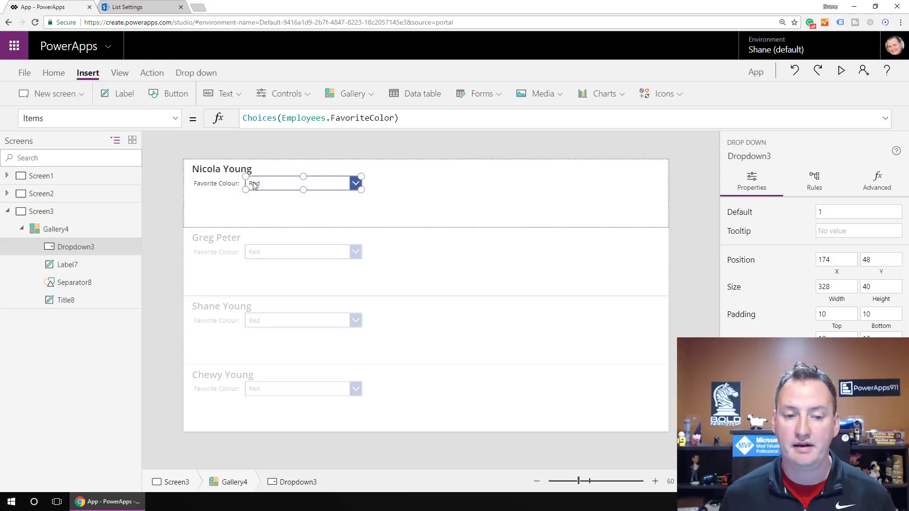
left_click(122, 95)
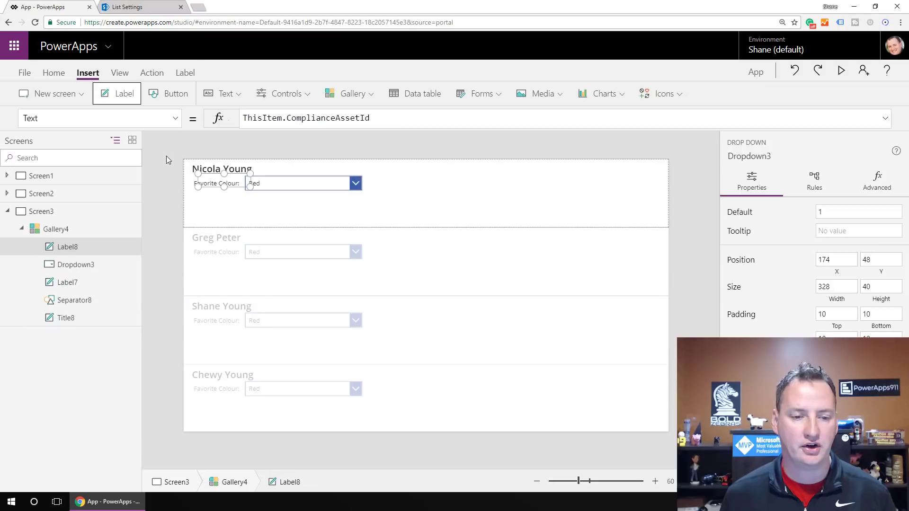
left_click_drag(218, 174, 218, 198)
Set the Text formula of the label below Favorite Colour to "Title: ".
left_click(368, 116)
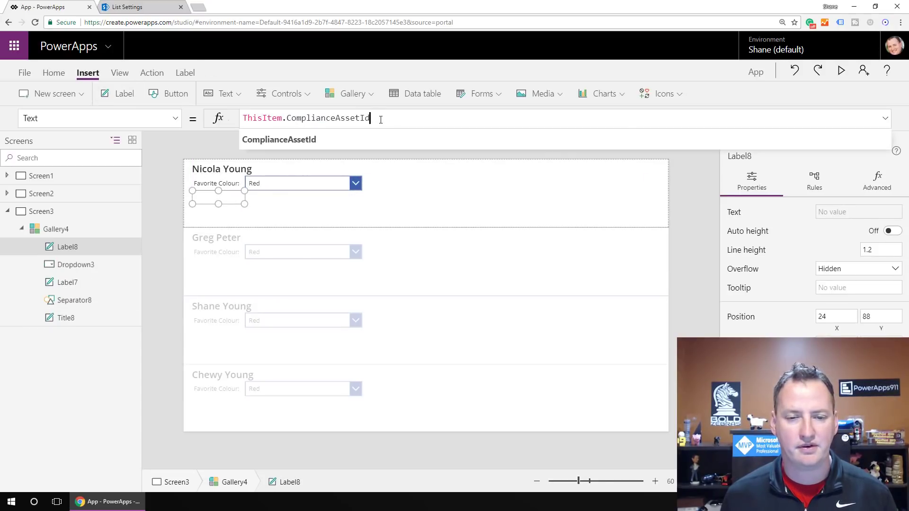
left_click_drag(370, 118, 225, 124)
type("\"T")
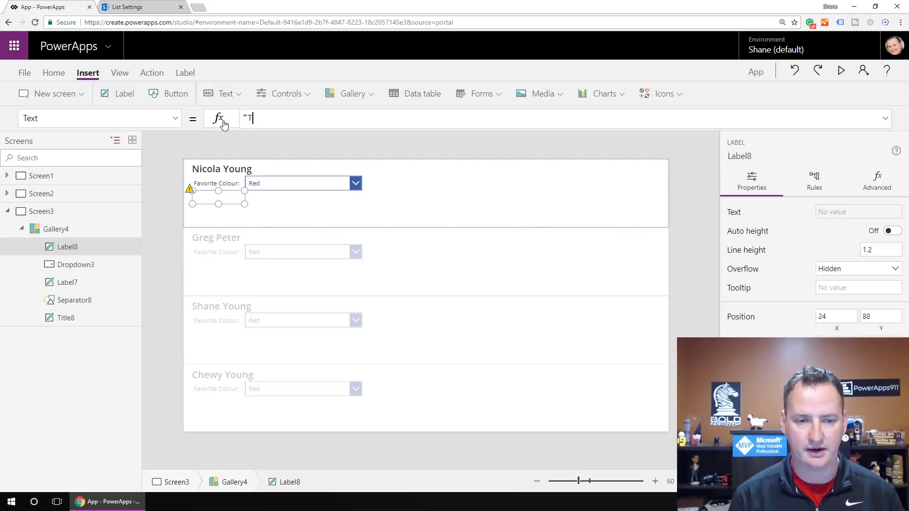
type("itle: \"")
key("BackSpace")
type(": \"")
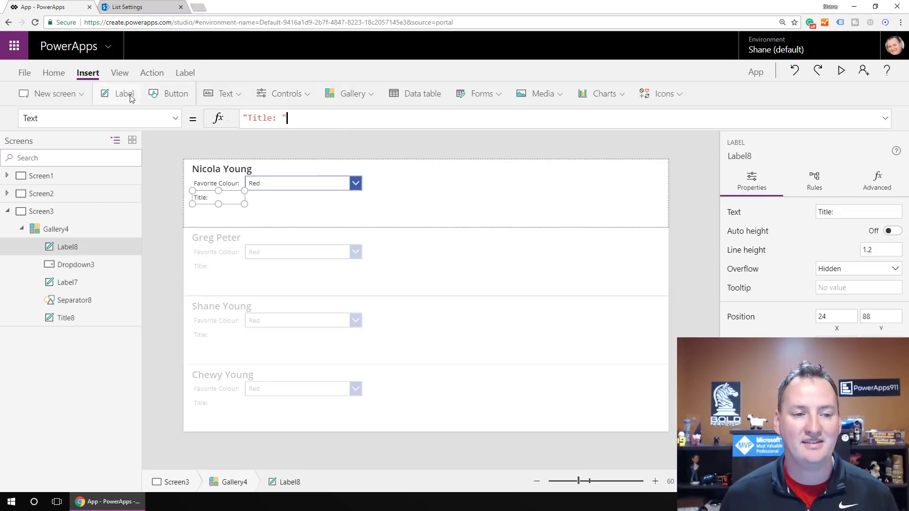
Insert a text input beside the Title label, directly under the drop down, and match its width to the drop down.
left_click(240, 94)
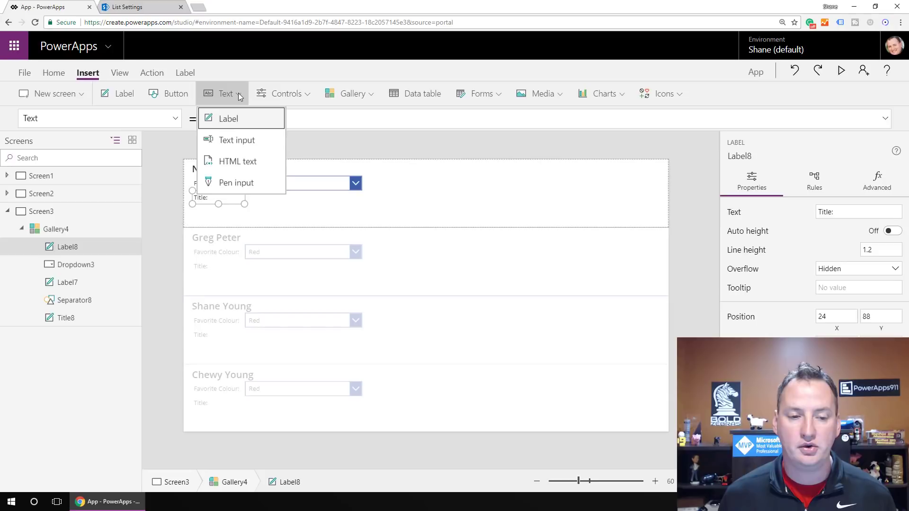
left_click(245, 141)
left_click_drag(245, 178, 275, 191)
left_click_drag(357, 203, 361, 203)
Set the text input's Default formula to ThisItem.Title.
left_click_drag(322, 118, 235, 119)
type("This")
key("Tab")
type(".")
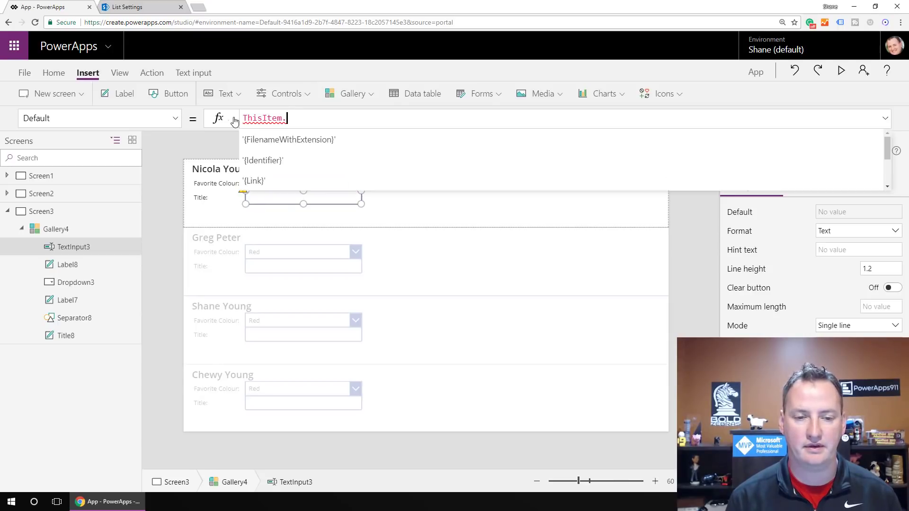
type("Title")
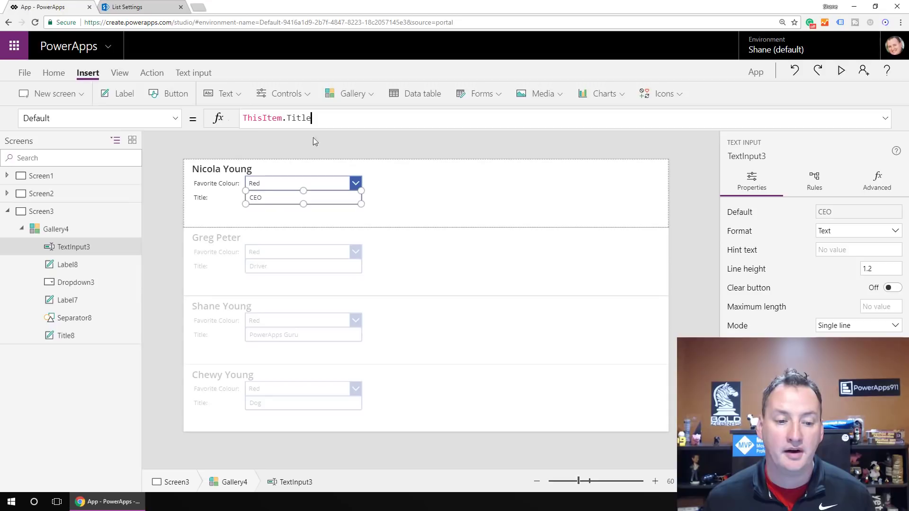
Set the favourite colour drop down's Default formula to ThisItem.FavoriteColor.Value.
left_click(275, 185)
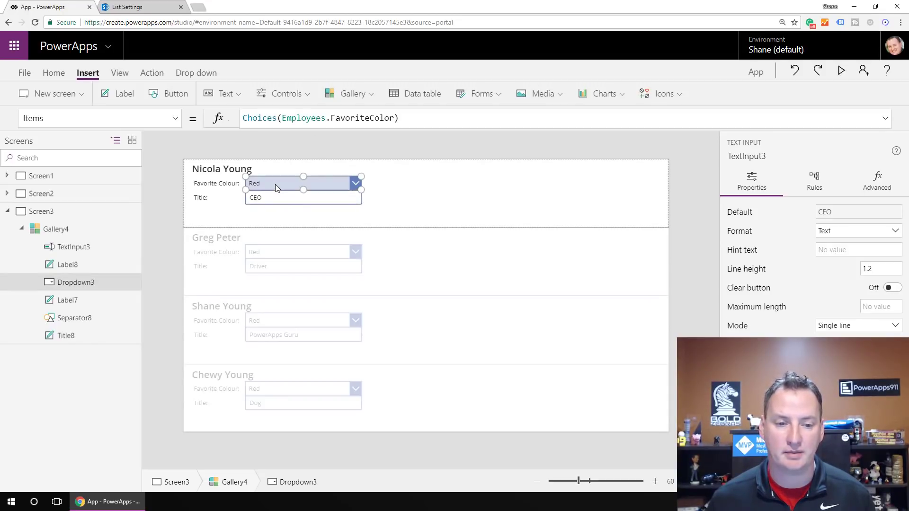
left_click(175, 121)
scroll(114, 223, "up", 2)
scroll(69, 190, "up", 3)
left_click(70, 154)
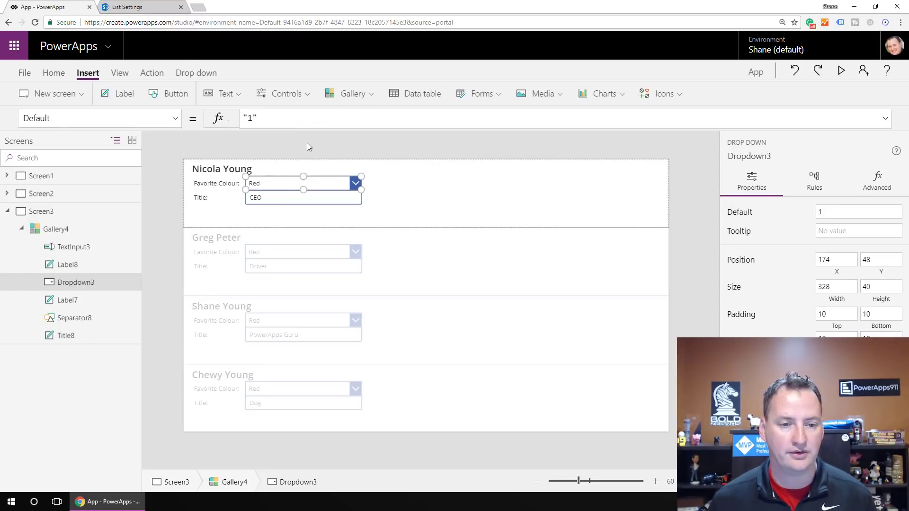
key("ctrl+a")
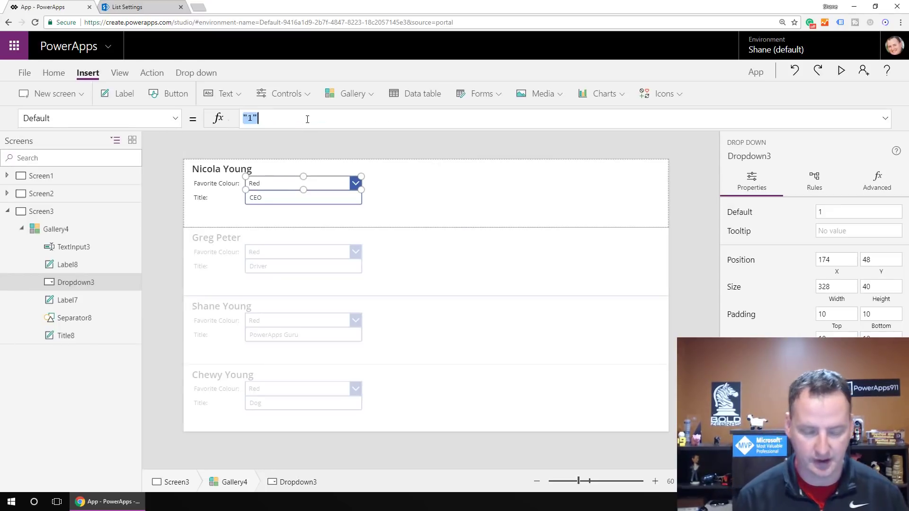
type("ThisItem")
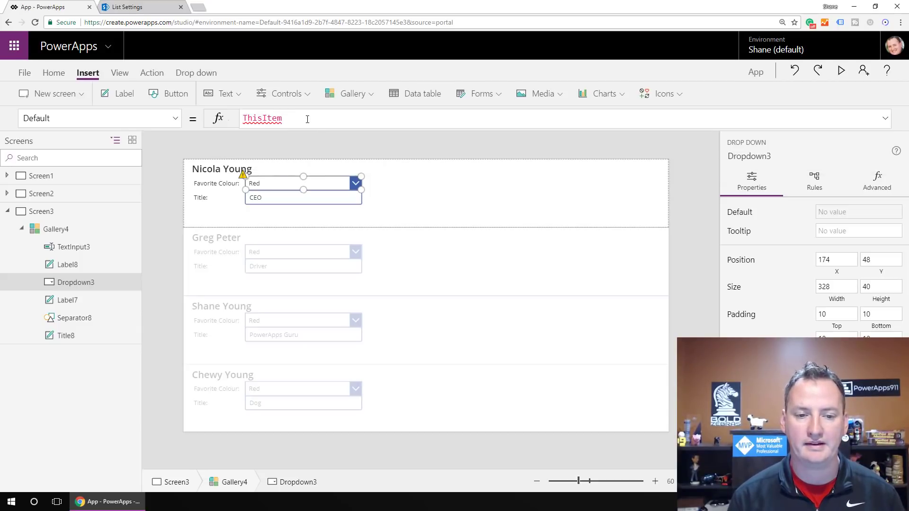
type(".f")
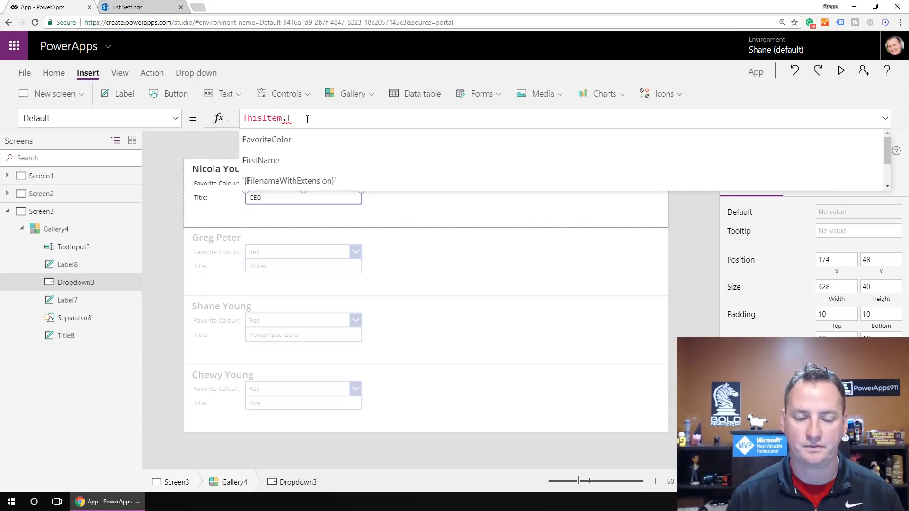
key("Tab")
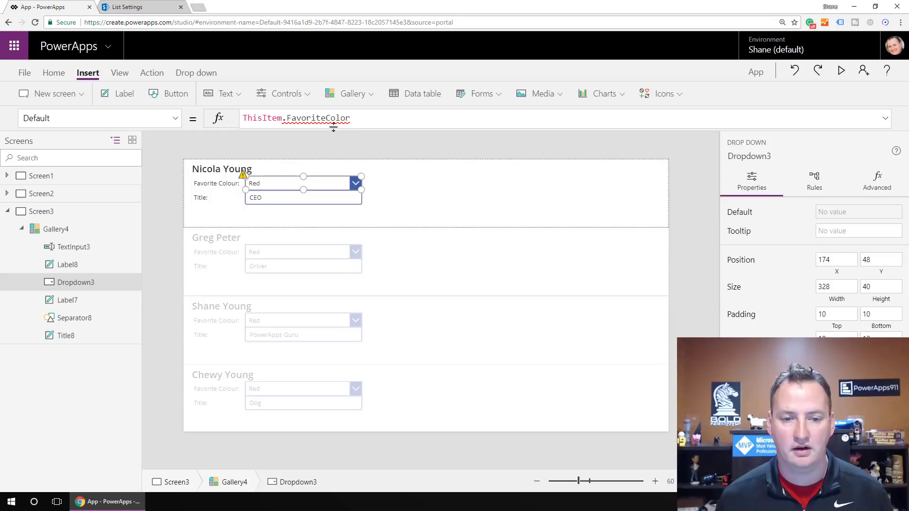
type(".")
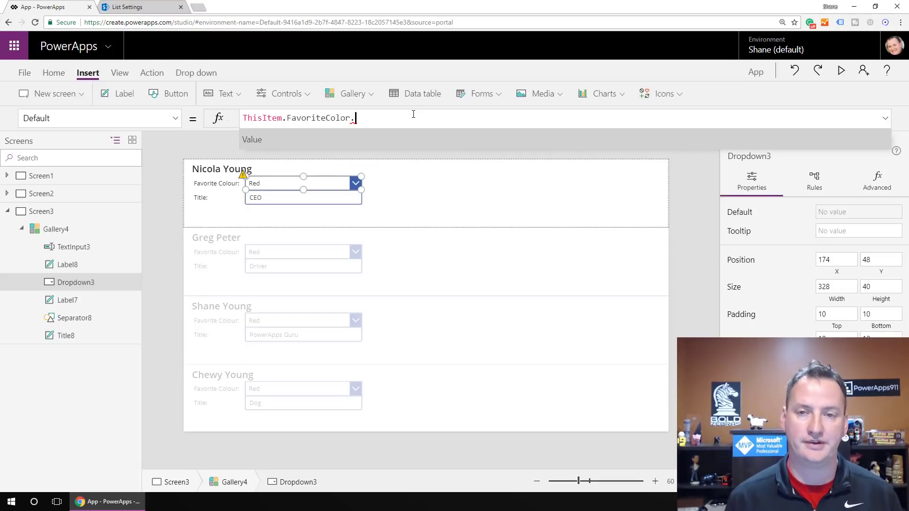
key("Tab")
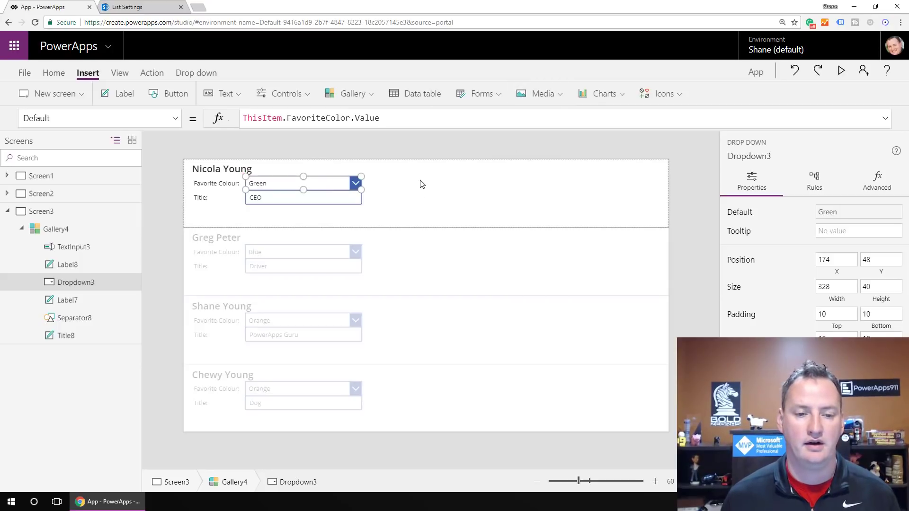
Preview the app and look through the favourite colours and titles of all gallery records.
left_click(396, 185)
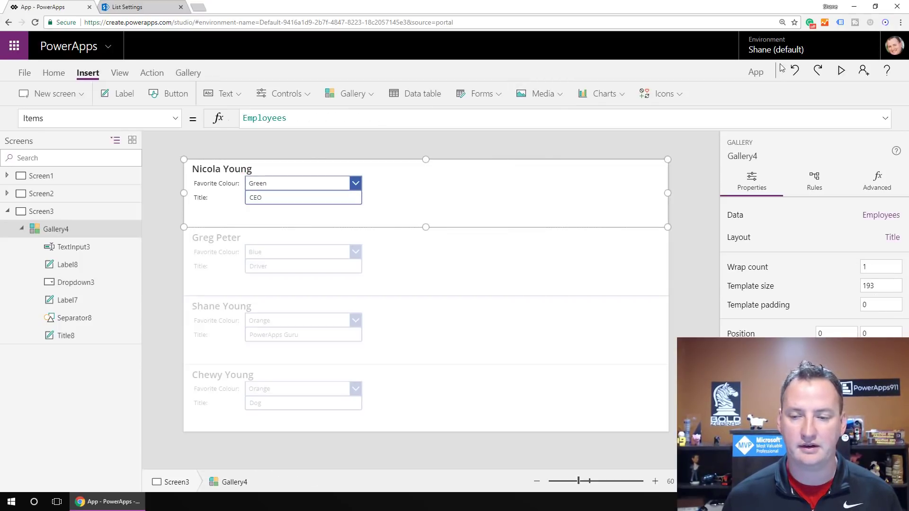
left_click(842, 70)
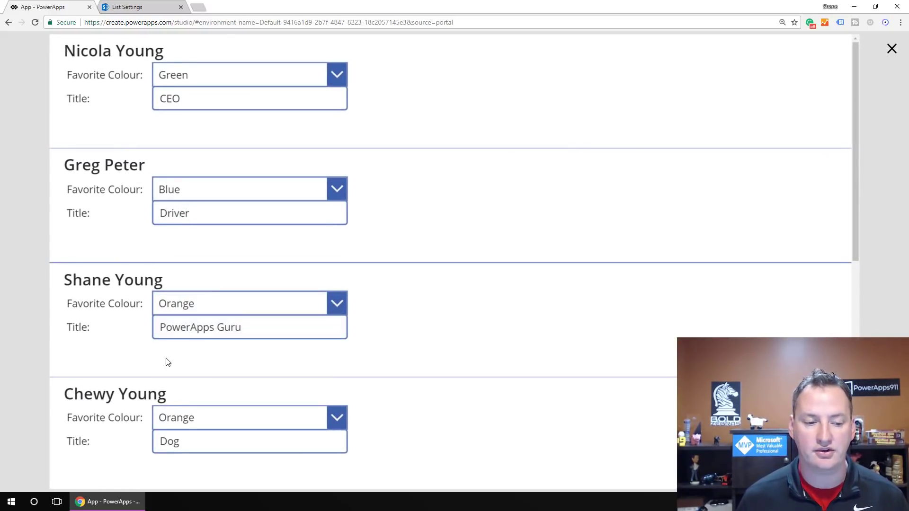
scroll(482, 341, "down", 8)
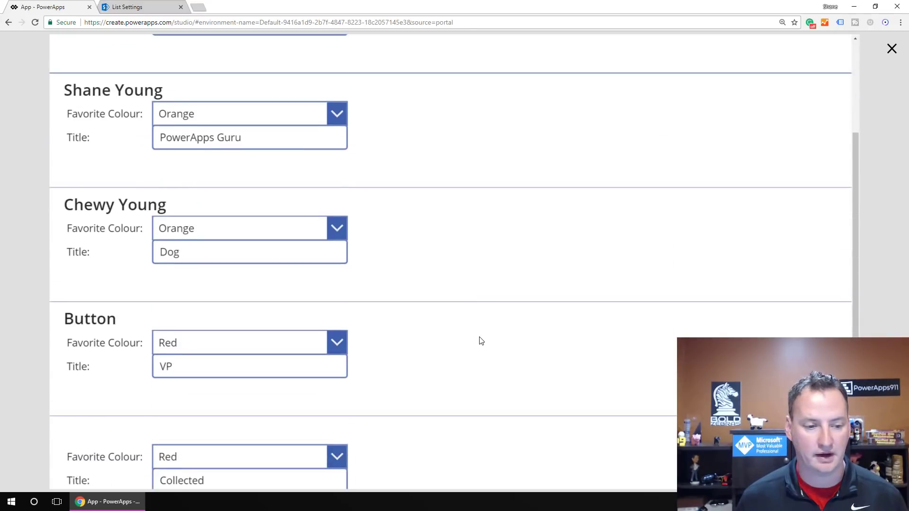
scroll(478, 341, "down", 2)
scroll(469, 339, "up", 10)
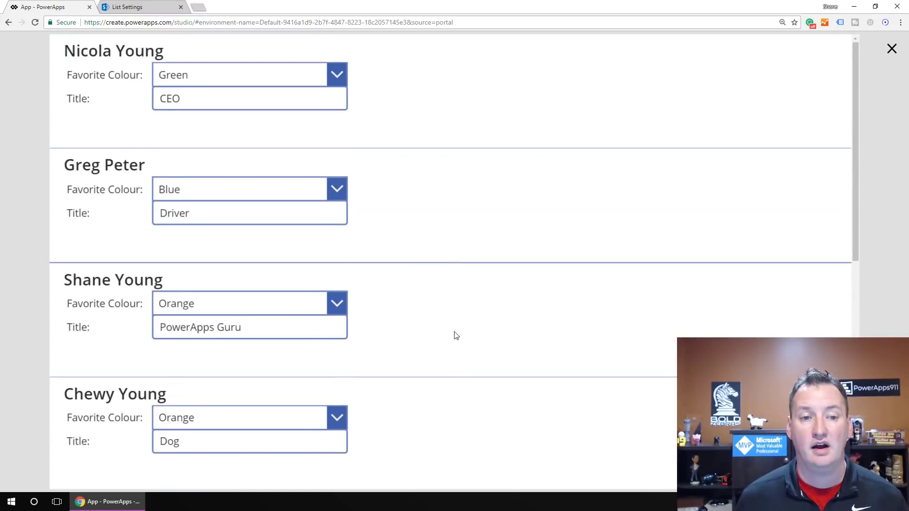
Choose Red as the first record's favourite colour in the preview and close the preview.
left_click(327, 79)
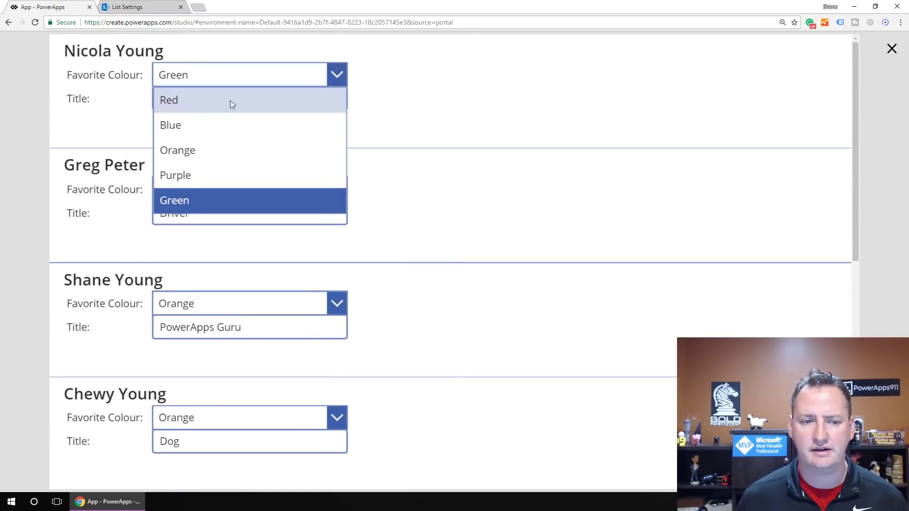
left_click(200, 98)
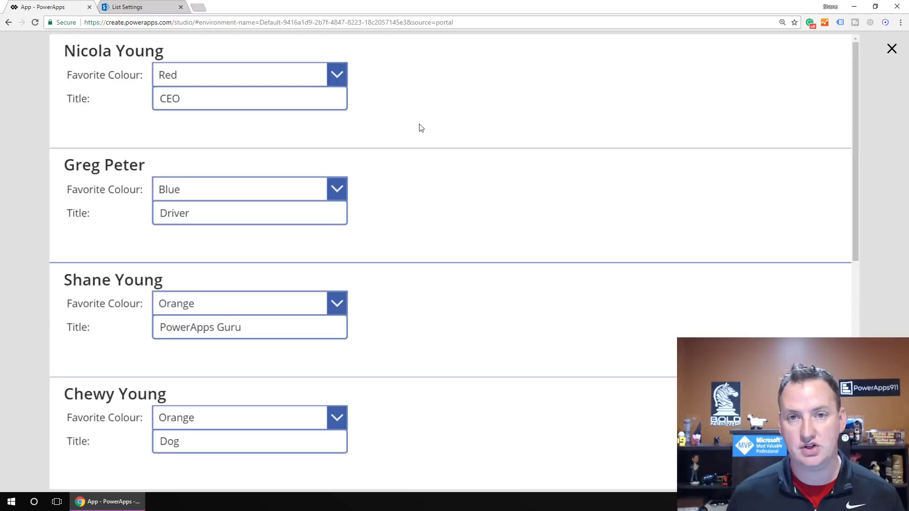
left_click(892, 50)
Insert a button into the gallery row at X 603, Y 88, beside the title text input, and label it Save.
left_click(400, 192)
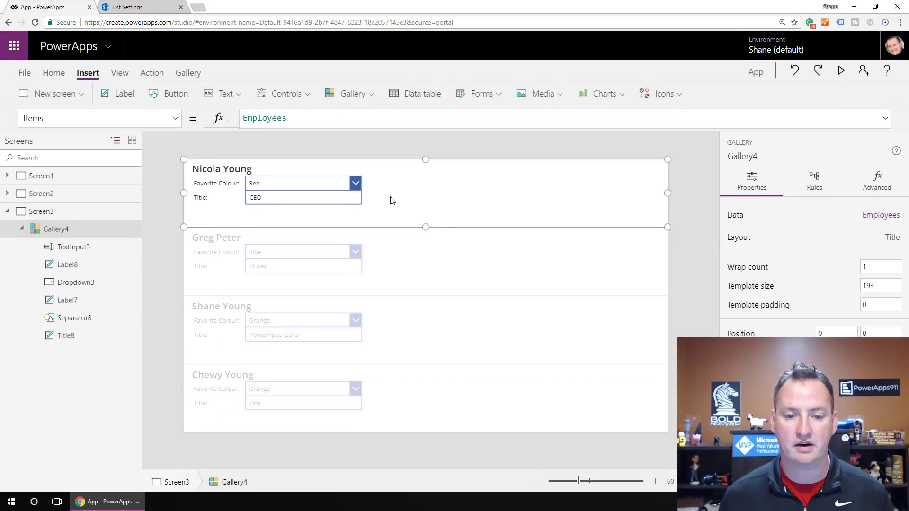
left_click(170, 95)
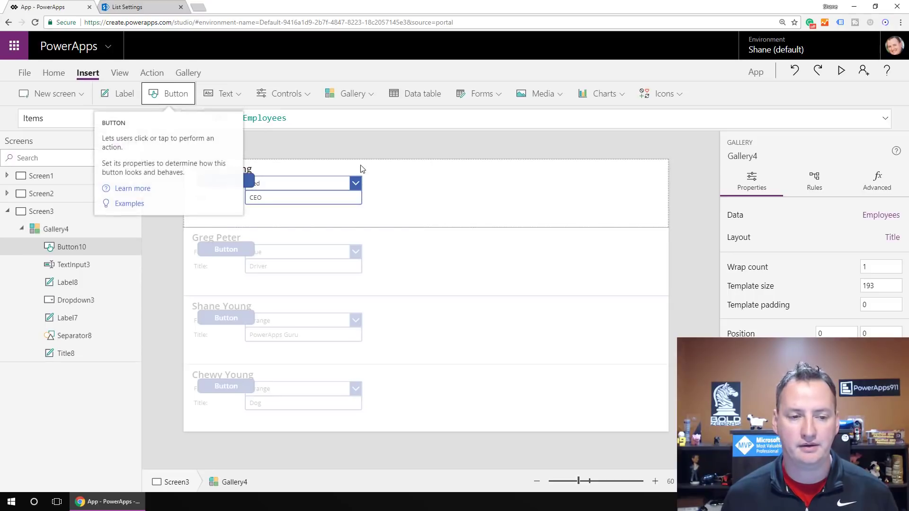
left_click_drag(220, 173, 422, 199)
double_click(422, 199)
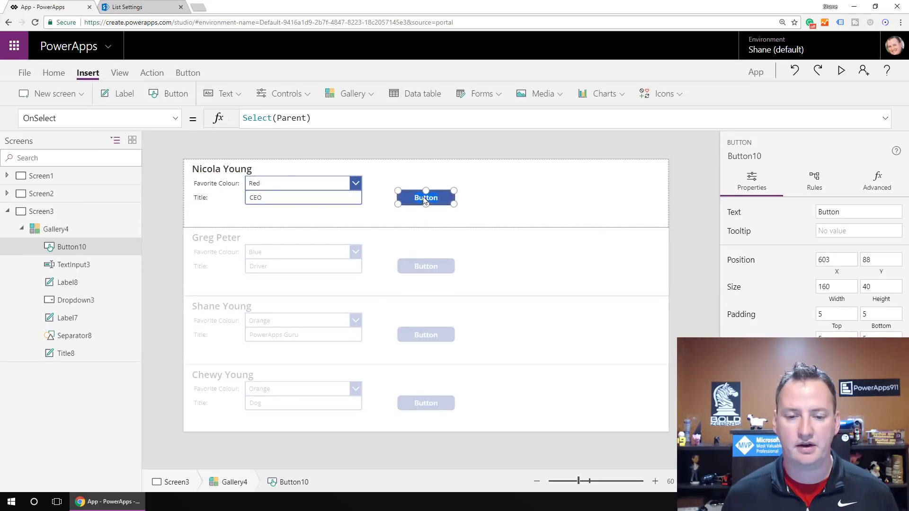
type("Save")
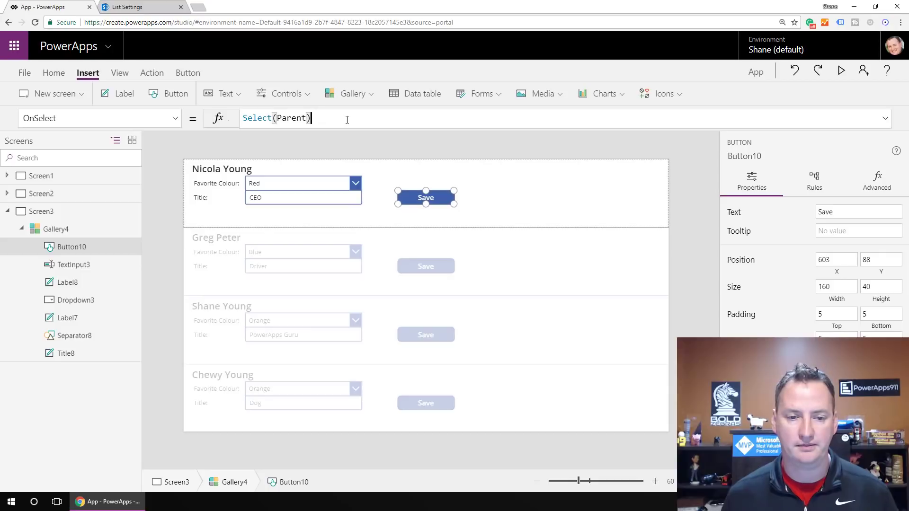
Replace the Save button's OnSelect formula with the beginning of a Patch call: Patch(Employees, ThisItem, {Title:.
left_click_drag(312, 118, 214, 120)
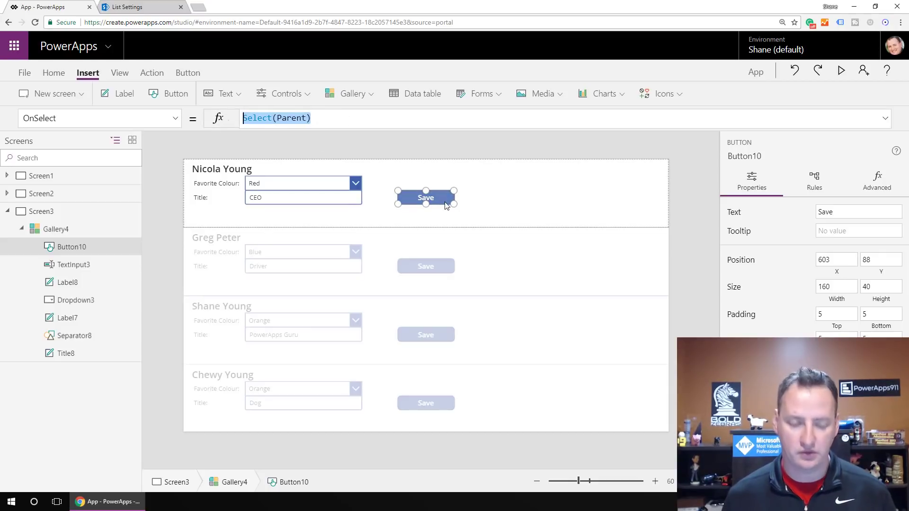
type("Patch")
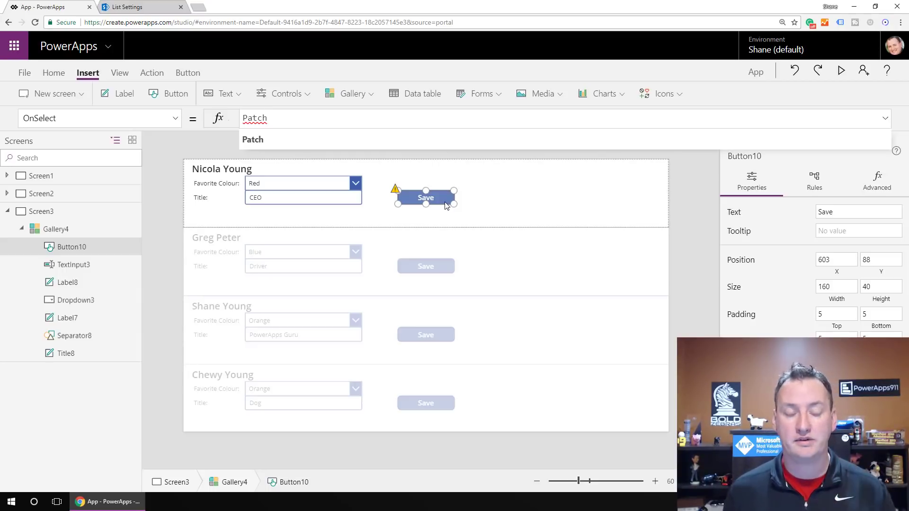
type("(")
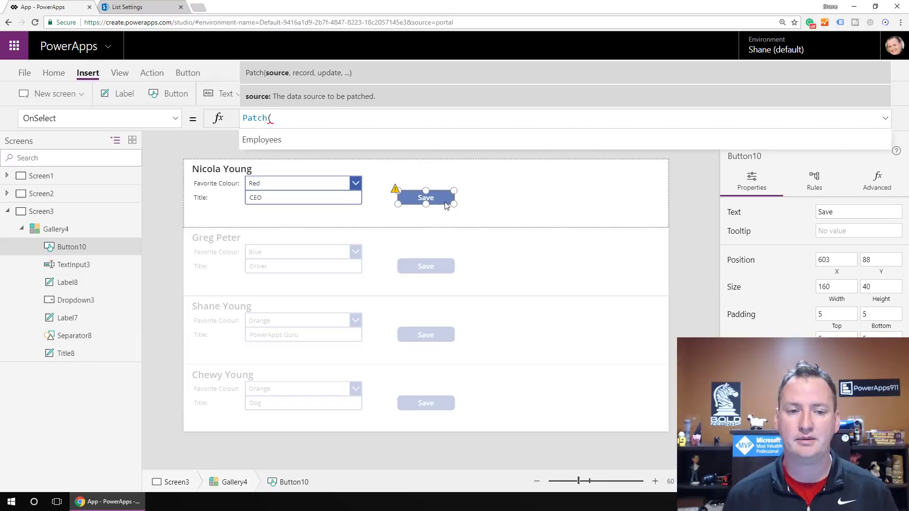
key("Tab")
type(",")
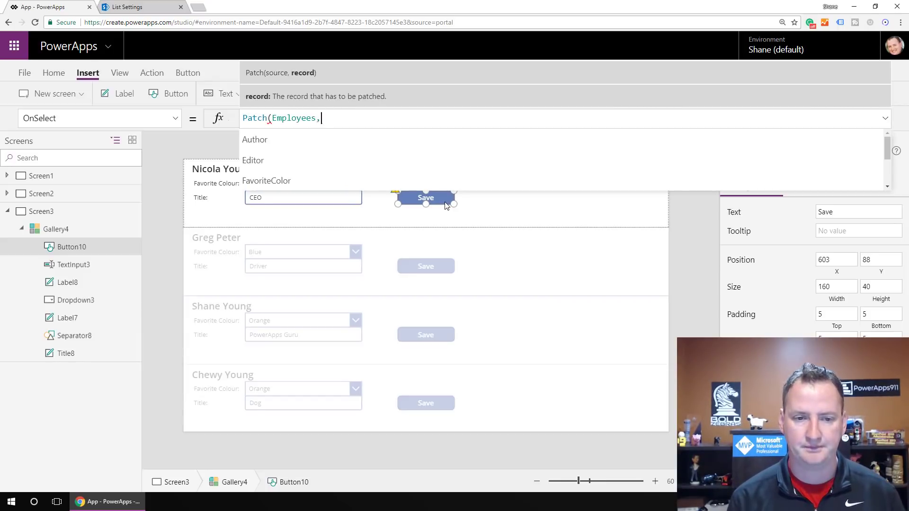
type(" Thi")
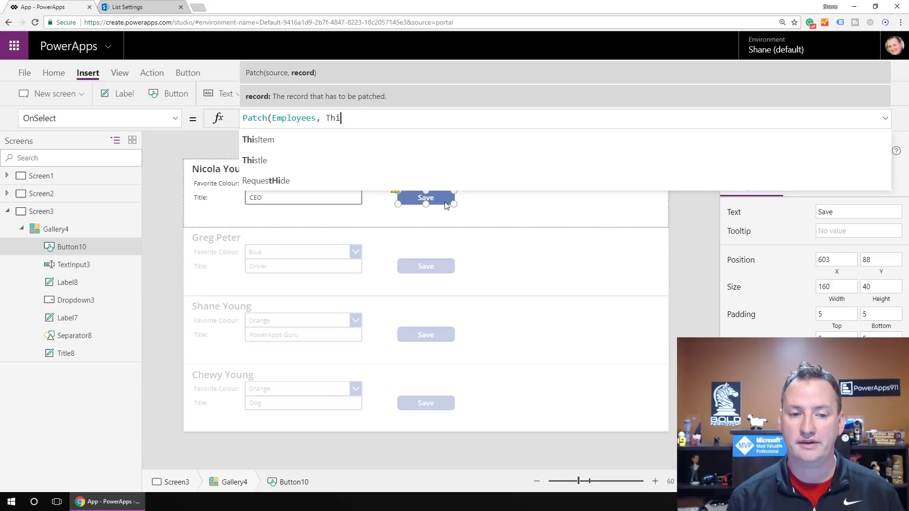
key("Tab")
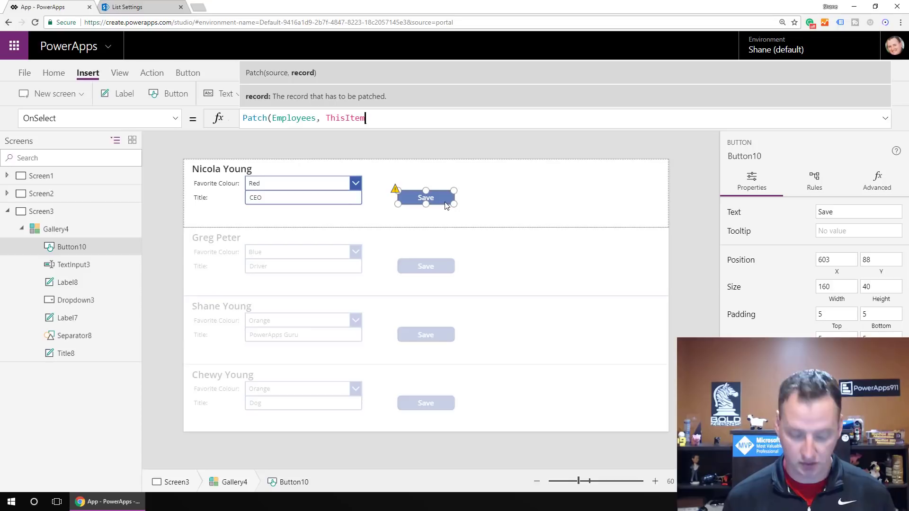
type(", ")
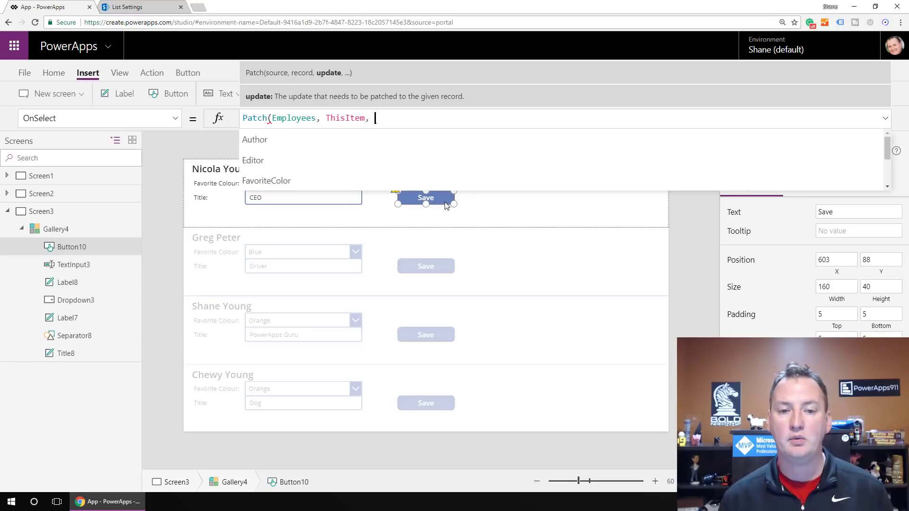
type("{")
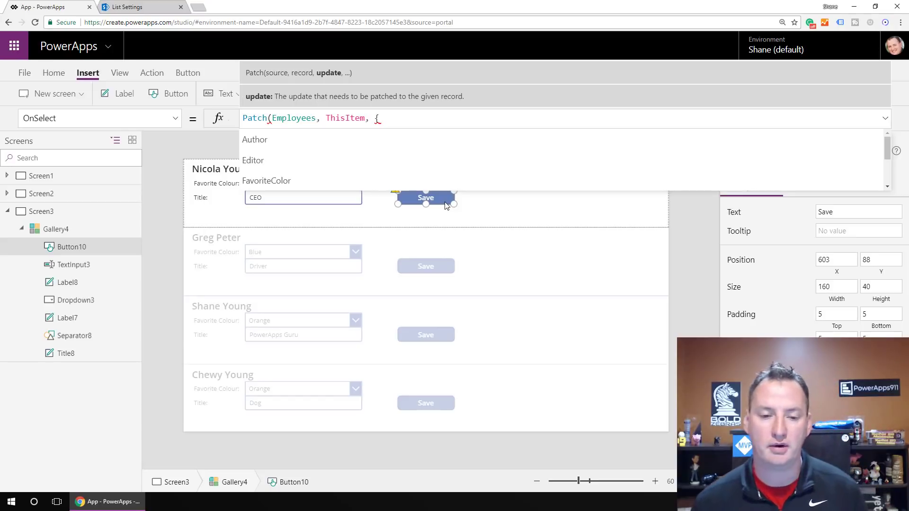
type("Title:")
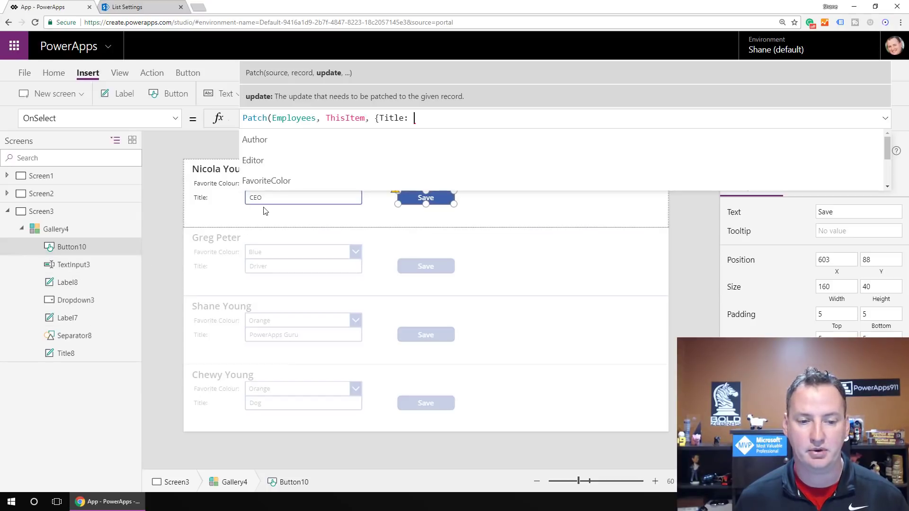
Rename the gallery's title text input as inputTitle.
left_click(76, 268)
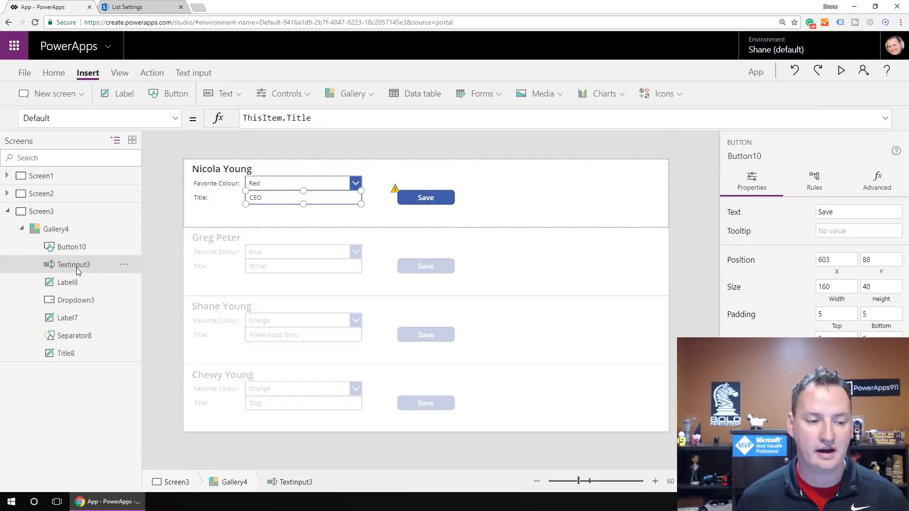
double_click(75, 268)
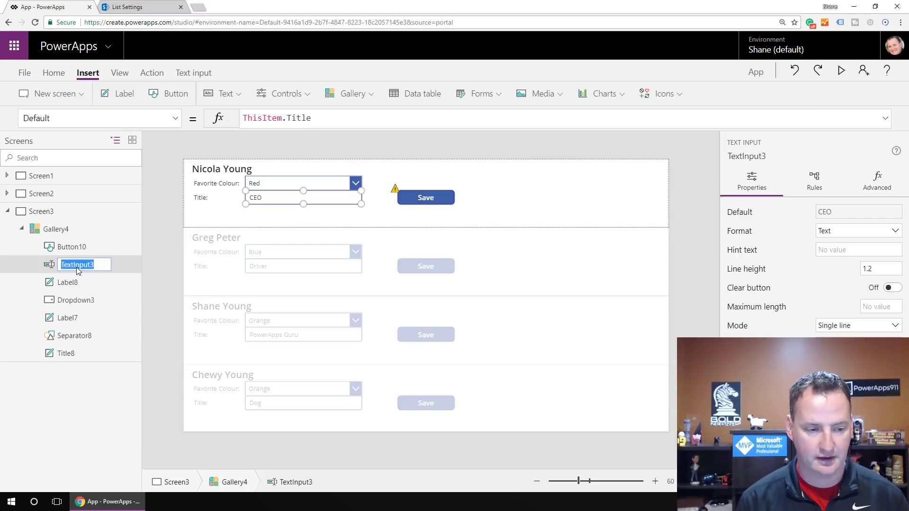
type("inputTitle")
key("Return")
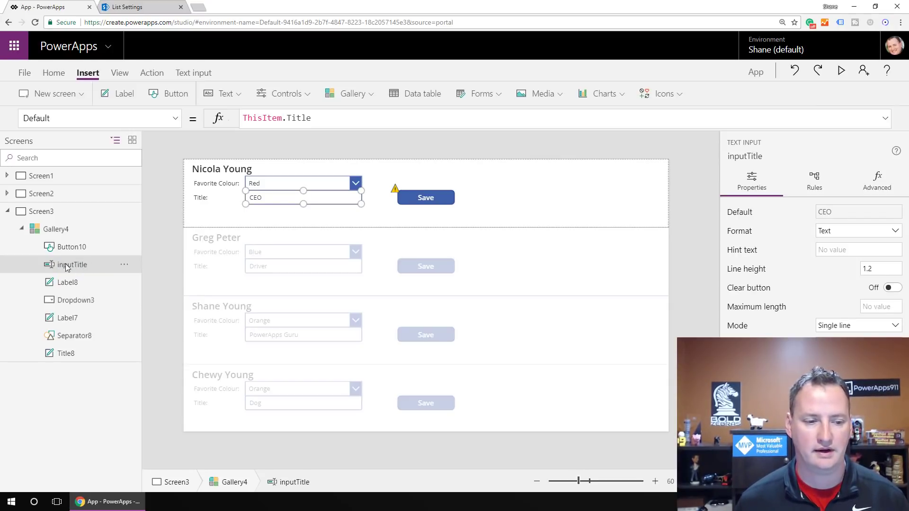
Rename the favourite colour drop down as DropdownFC.
left_click(78, 300)
double_click(79, 301)
type("Dropdown")
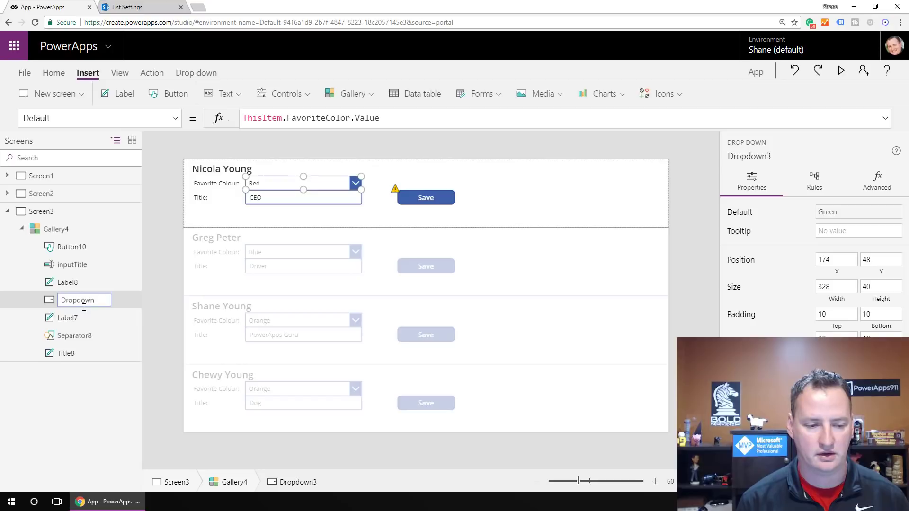
type("FC")
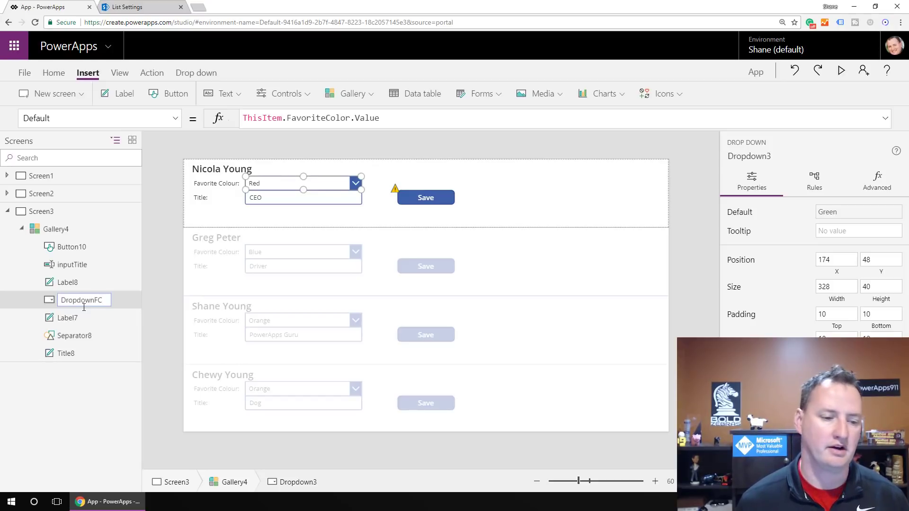
key("Return")
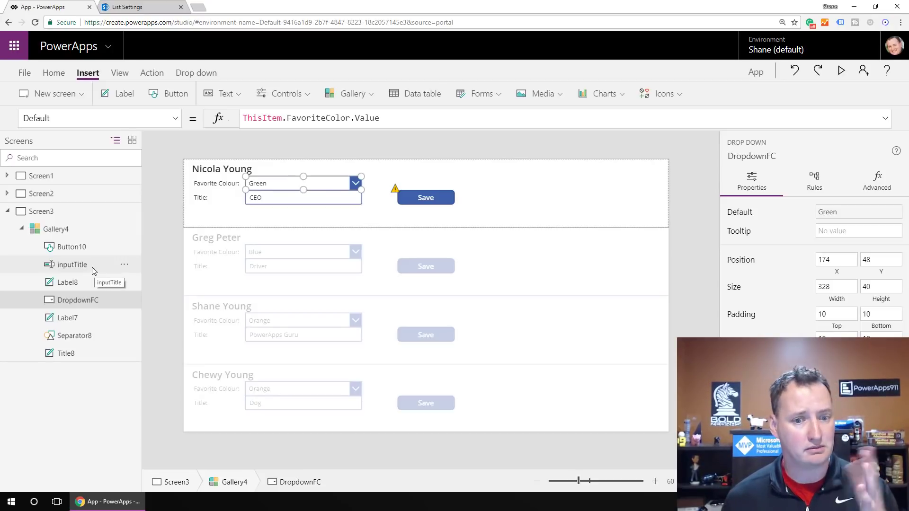
In the Save button's unfinished Patch formula, set the Title field to inputTitle.Text.
left_click(417, 204)
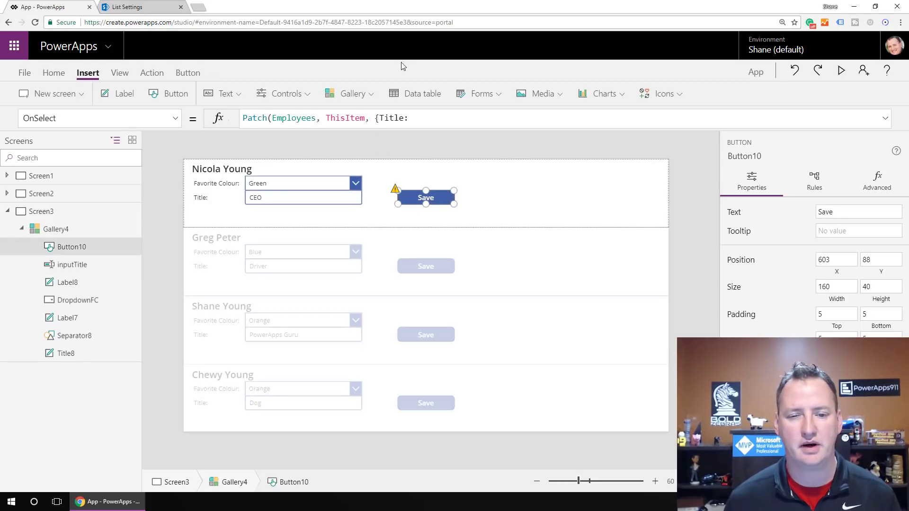
left_click(425, 122)
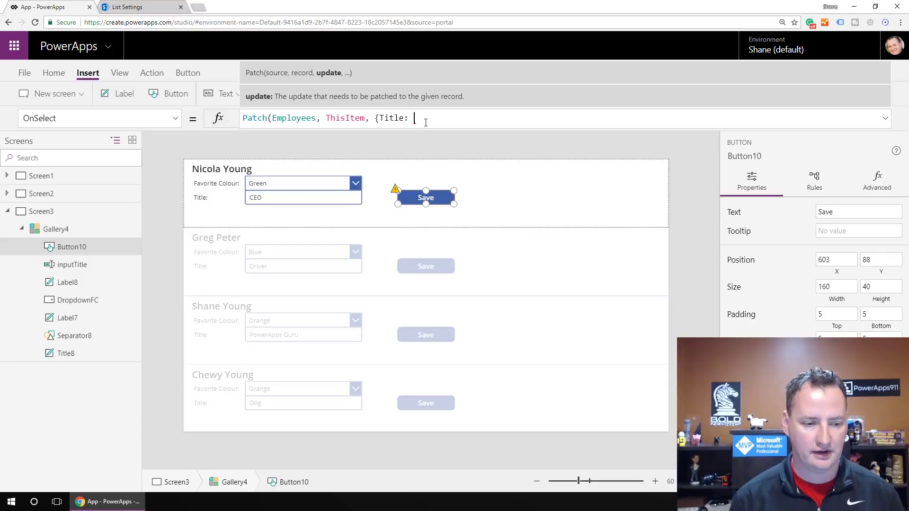
type("Inpu")
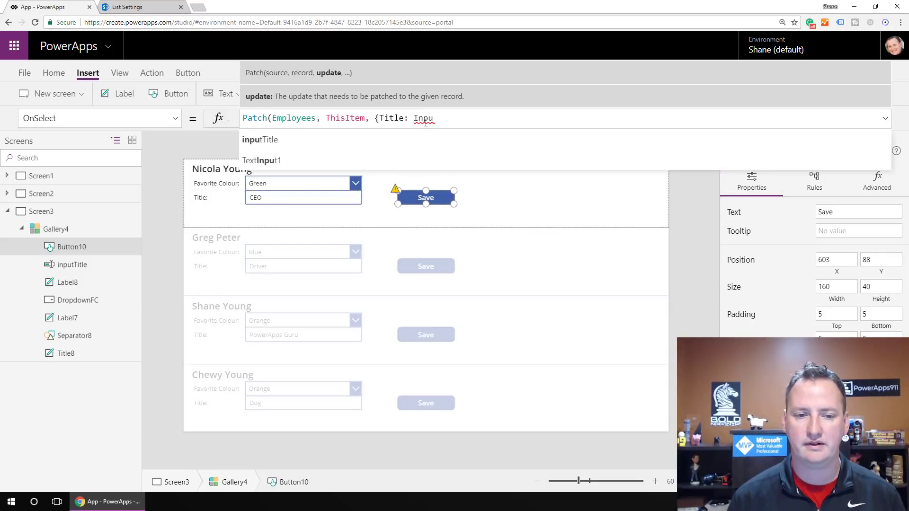
key("Tab")
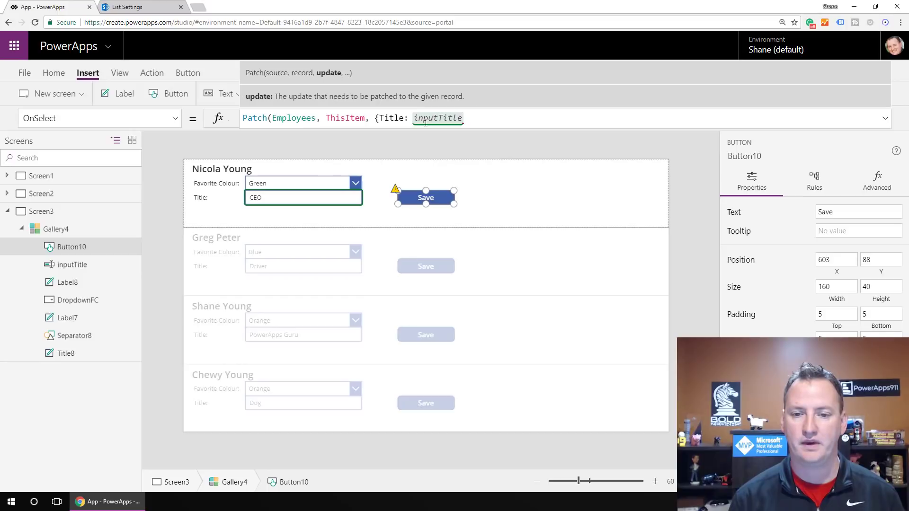
type(".")
key("Tab")
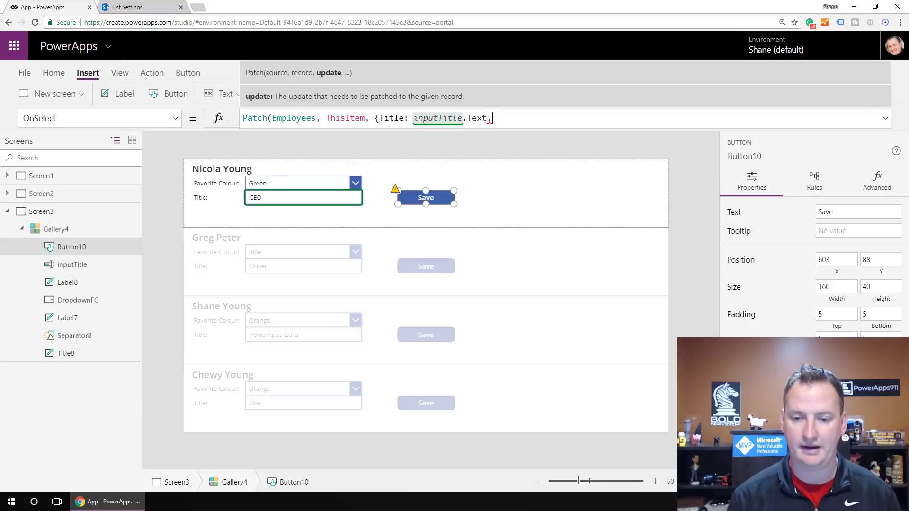
Add FavoriteColor as the second field of the Patch formula's update record.
type(",")
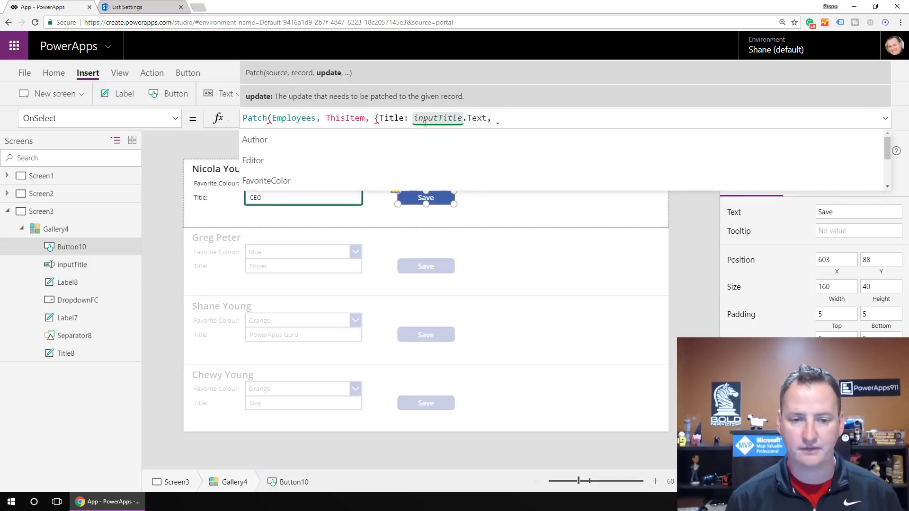
key("Down")
key("Down")
key("Down")
key("Tab")
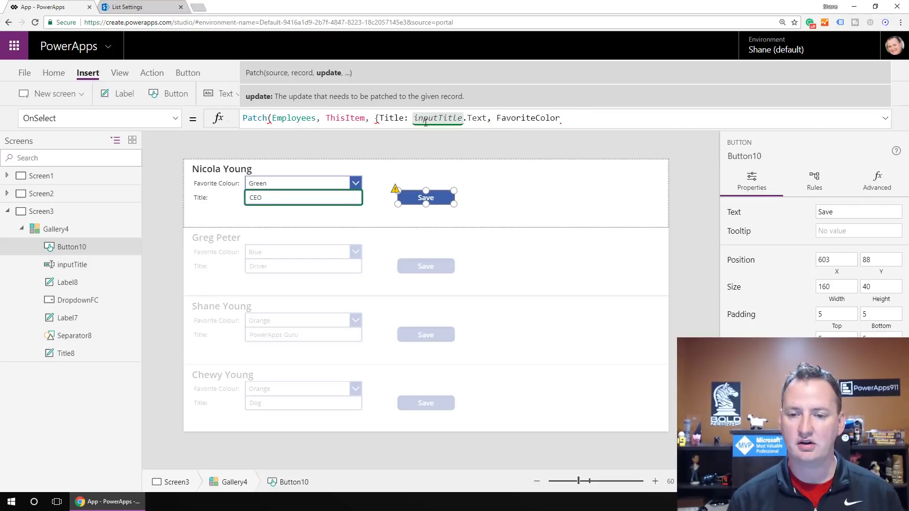
type(": ")
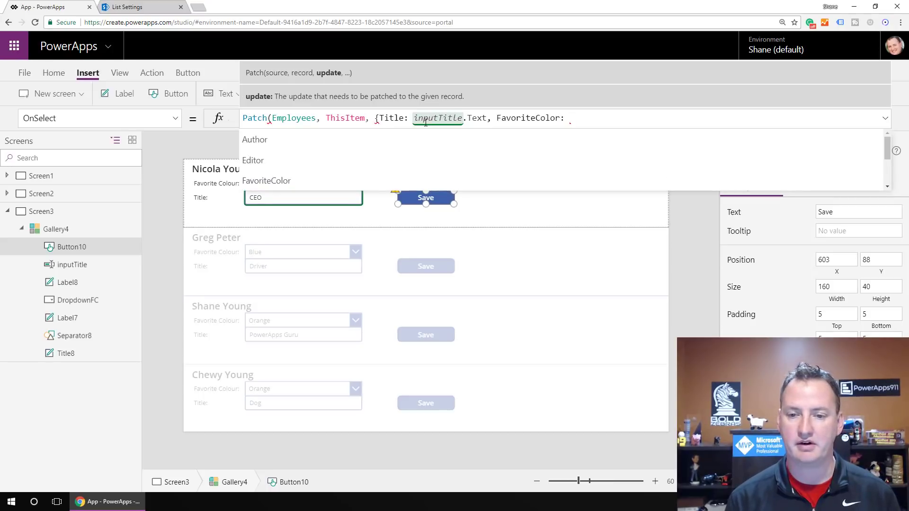
Set the FavoriteColor field to DropdownFC.Selected and close the Patch formula with }).
type("D")
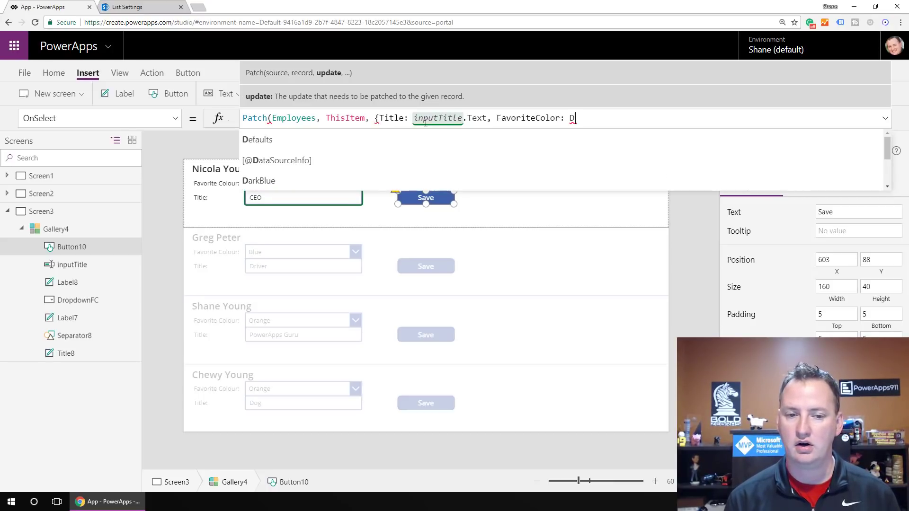
type("rop")
key("Down")
key("Down")
key("Down")
key("Tab")
type(":")
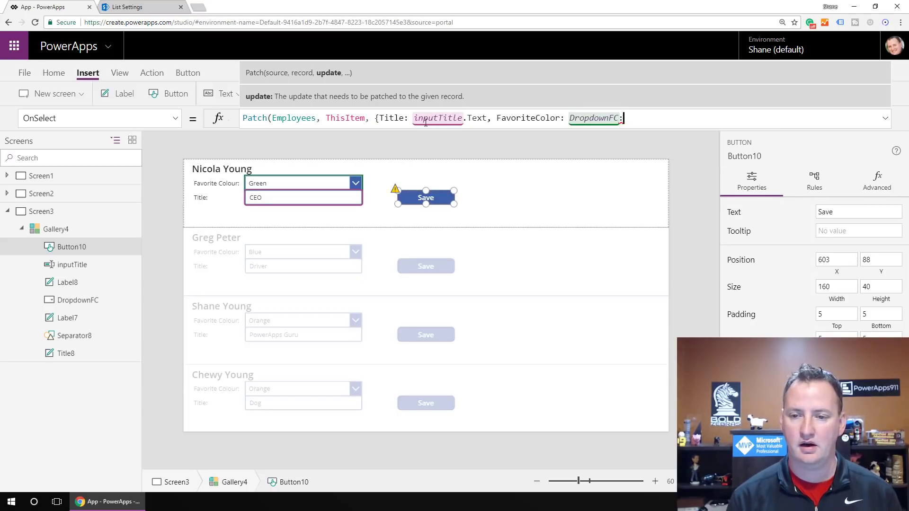
key("BackSpace")
type(".")
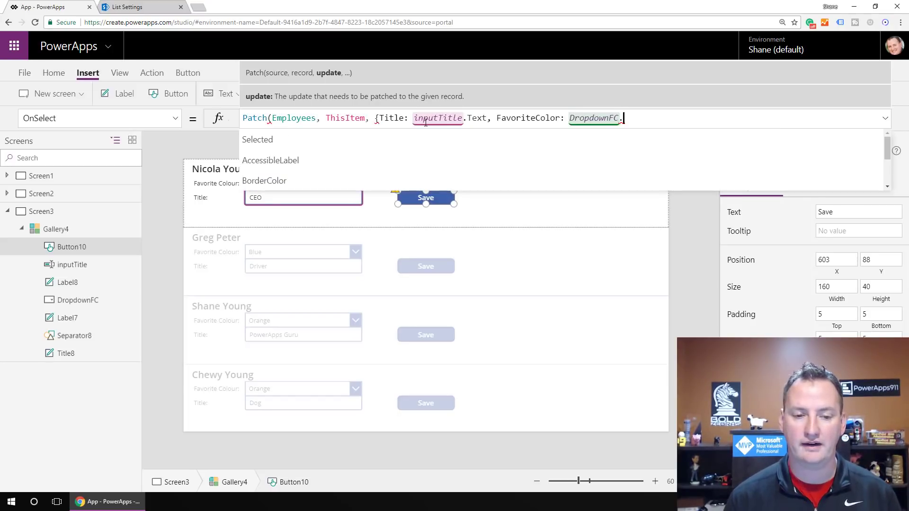
key("Tab")
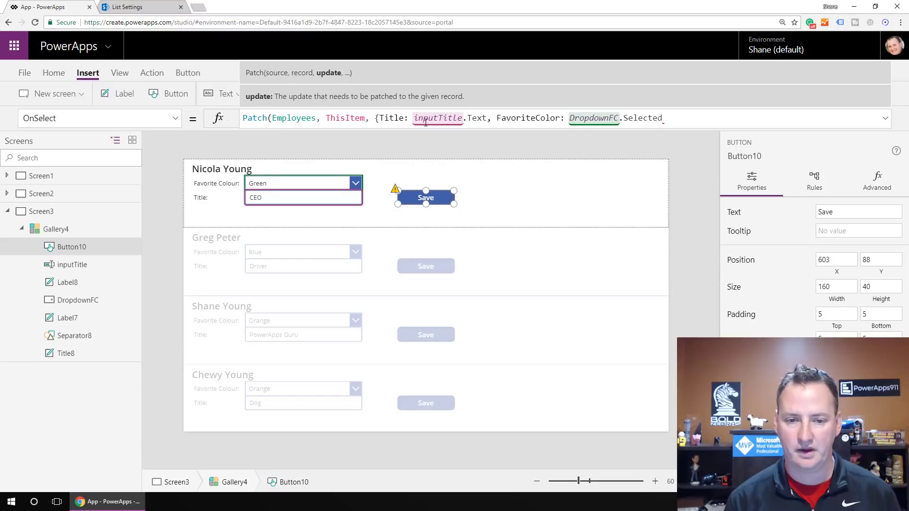
type("}")
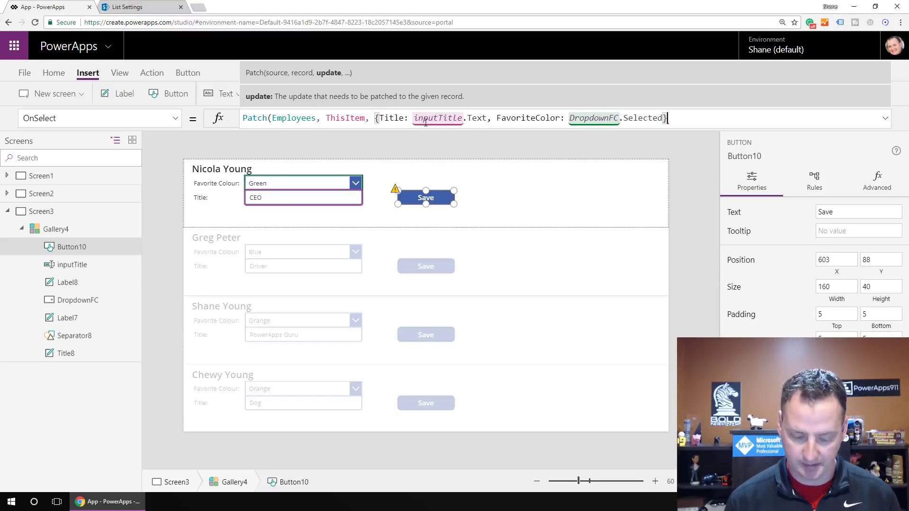
type(")")
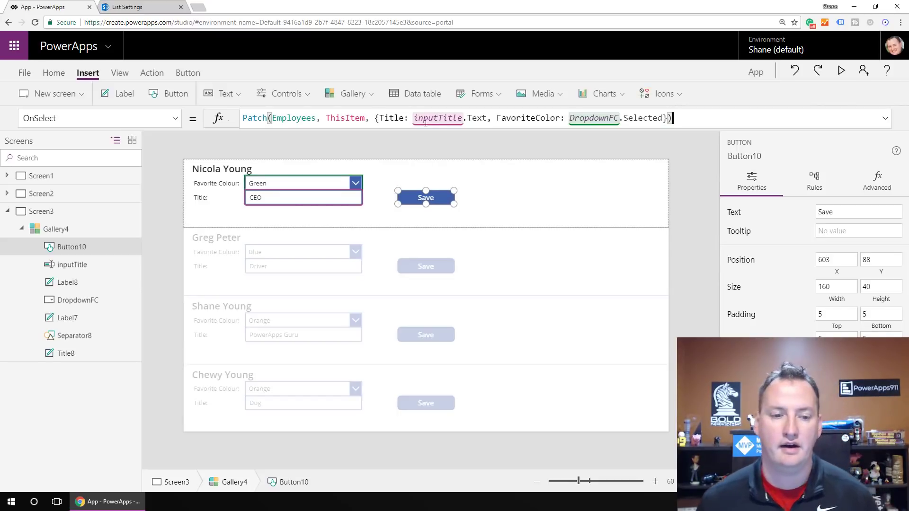
left_click(483, 200)
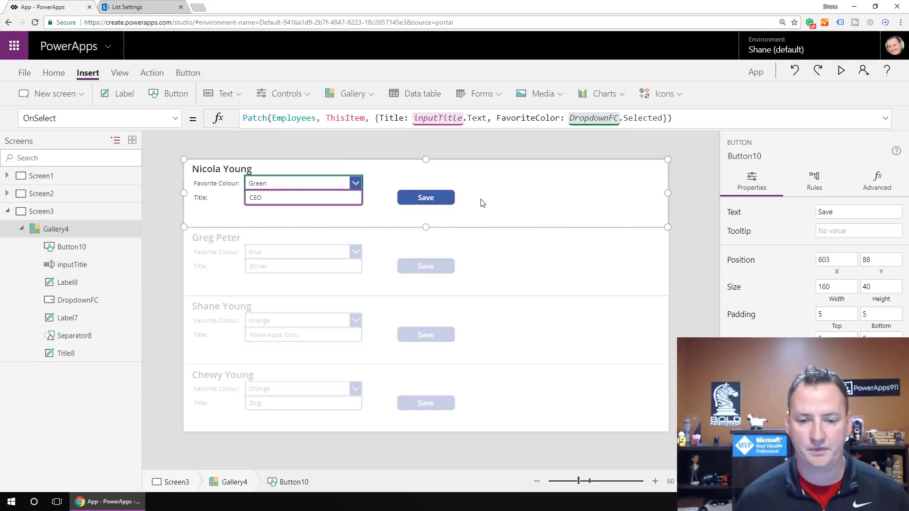
Preview the app, choose Purple as the first record's favourite colour and save that record.
left_click(841, 72)
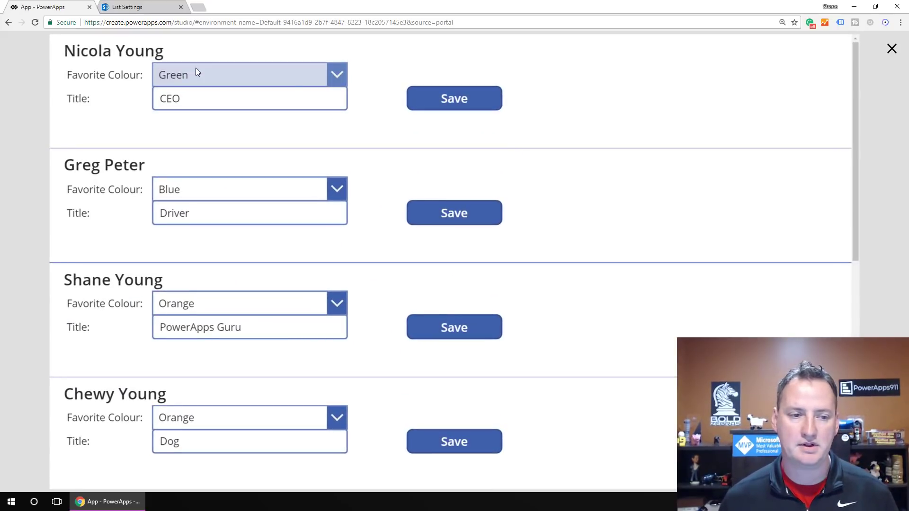
left_click(314, 75)
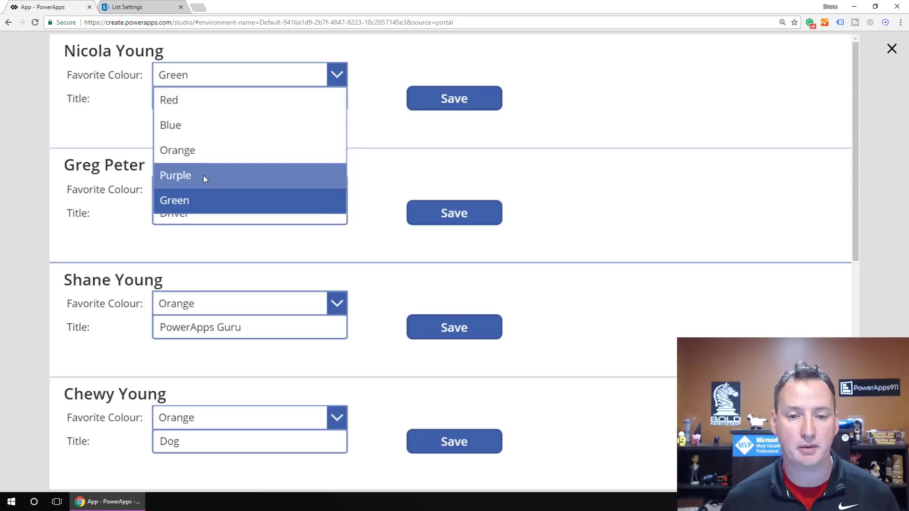
left_click(203, 176)
left_click(484, 98)
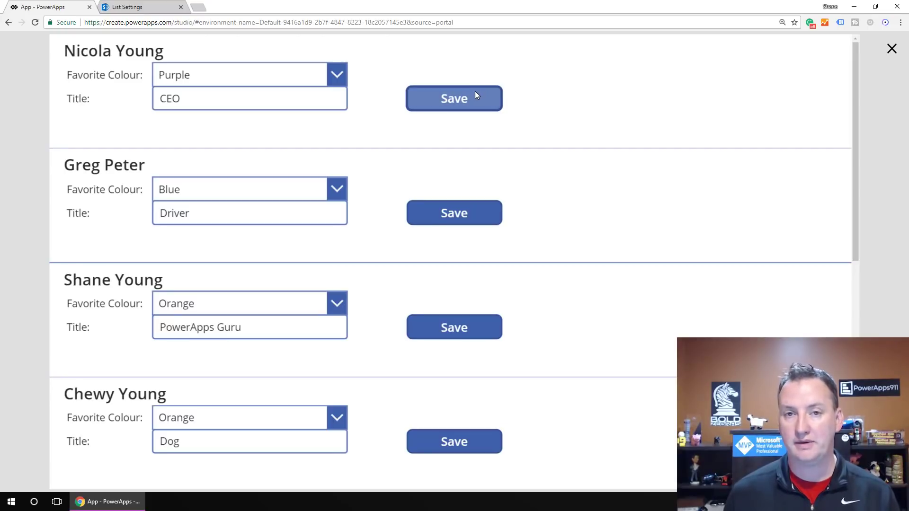
Switch to SharePoint and open the Employees list to check the first record's favourite colour.
left_click(126, 7)
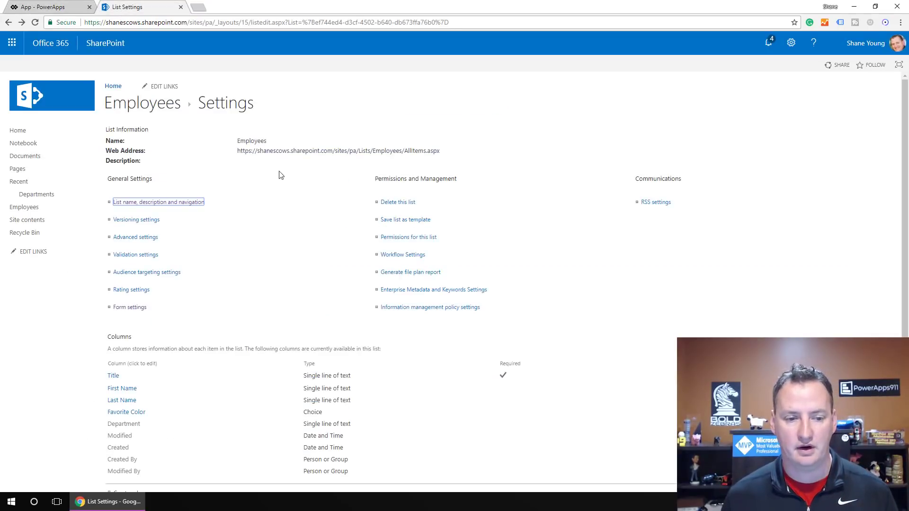
left_click(156, 105)
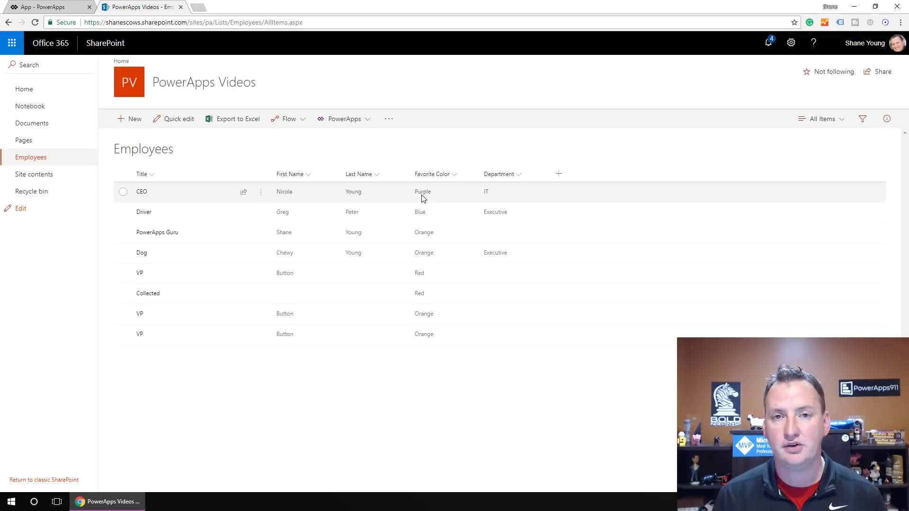
Switch back to PowerApps, close the preview and select the first record's Save button.
left_click(47, 6)
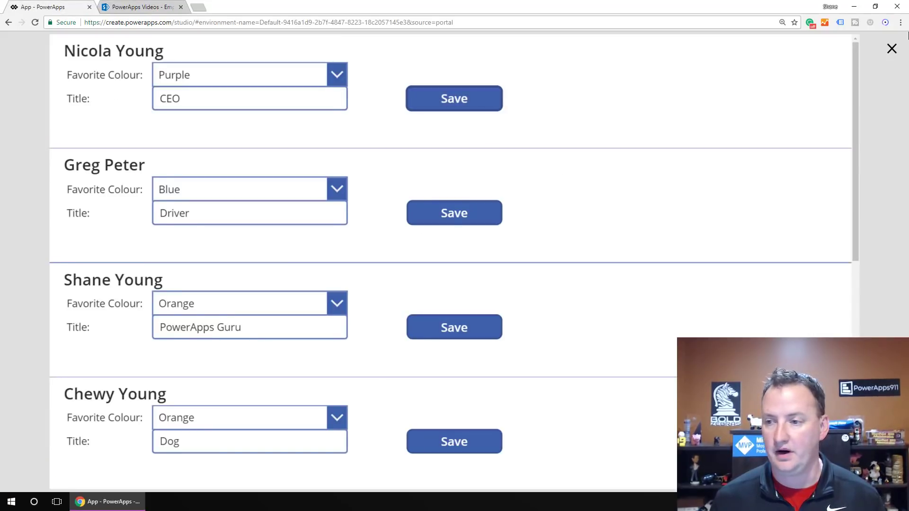
left_click(891, 48)
left_click(432, 198)
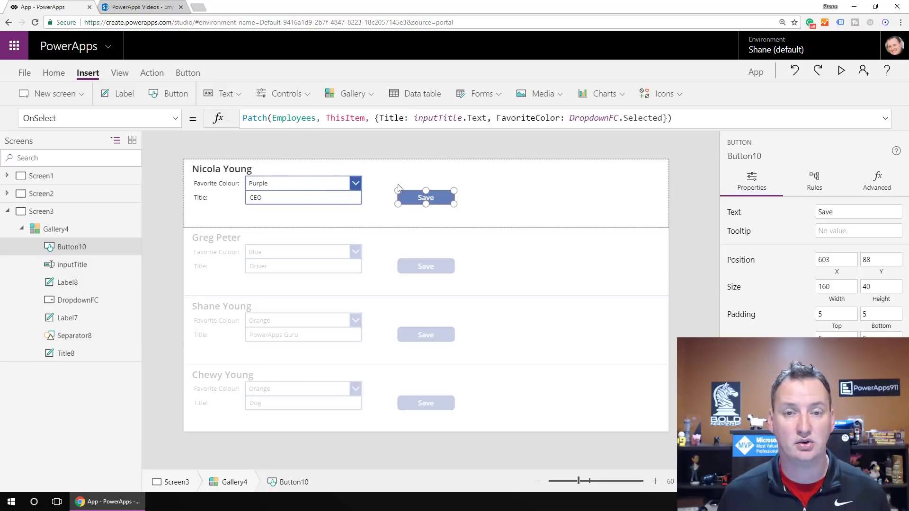
Add a second button to the gallery template directly above the Save button, moving Save slightly down.
left_click(435, 182)
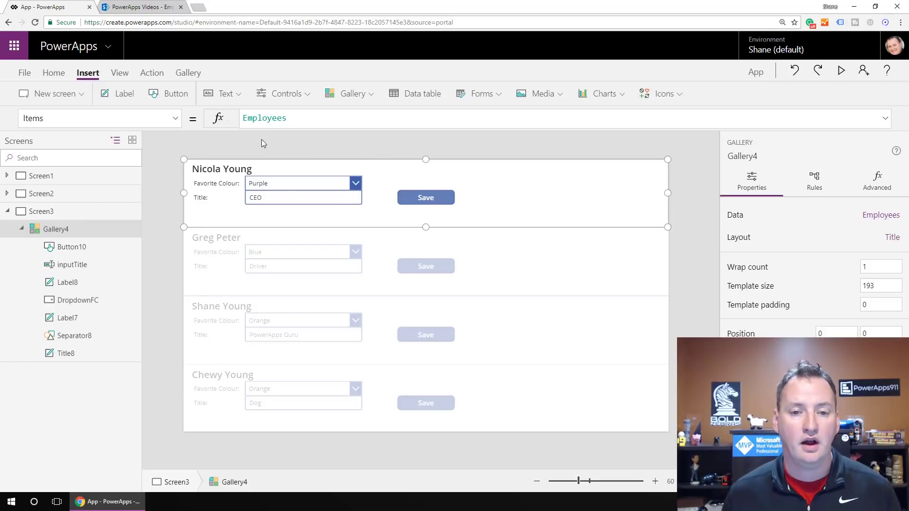
left_click(175, 95)
left_click_drag(220, 173, 435, 199)
left_click(433, 195)
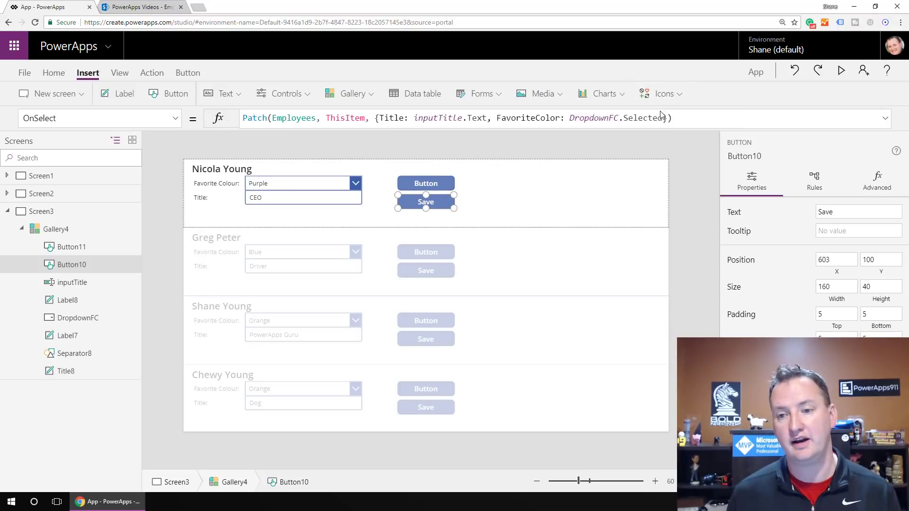
Change the new gallery button's text to Edit.
left_click(659, 93)
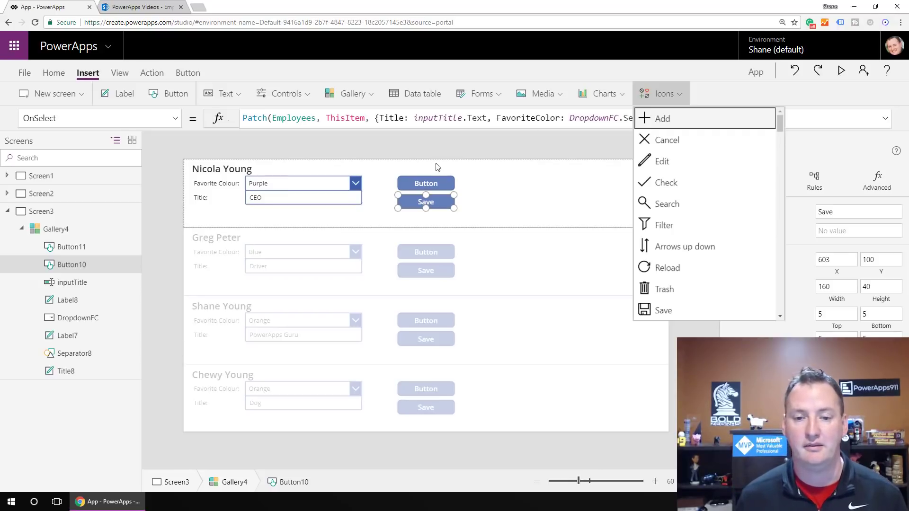
left_click(424, 184)
left_click(427, 185)
type("Edit")
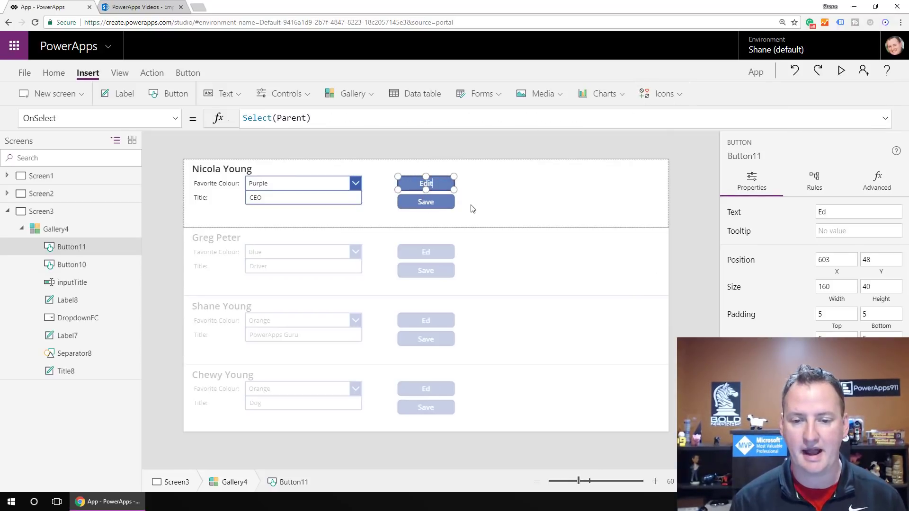
left_click(483, 183)
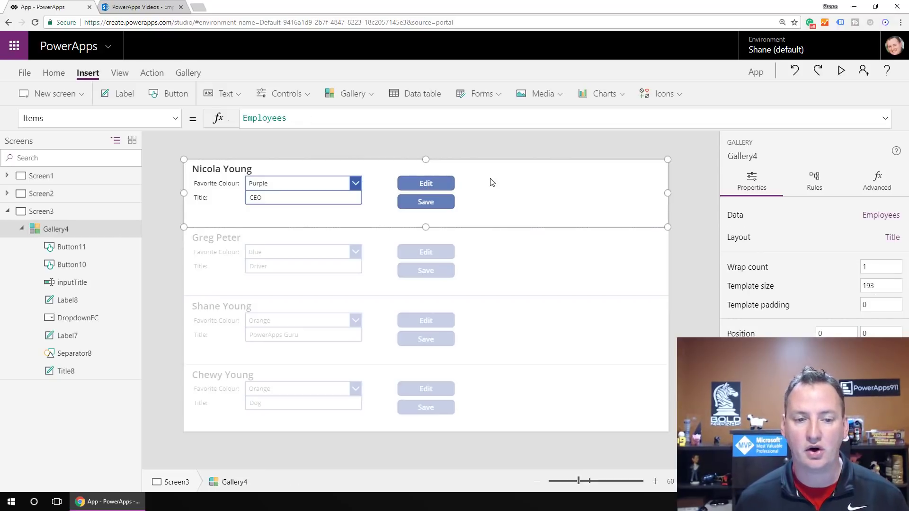
Preview Screen1, switch its records into edit mode to examine the finished example, and return to Screen3.
left_click(50, 176)
left_click(841, 71)
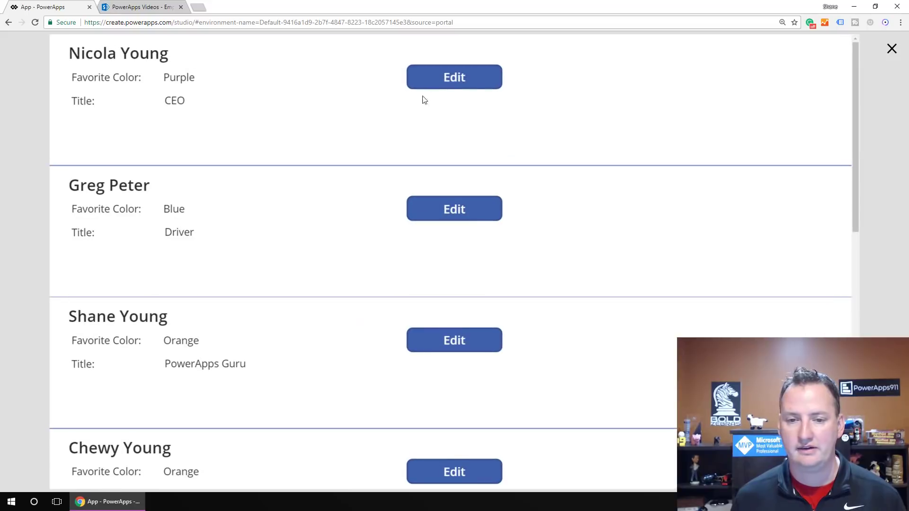
left_click(458, 84)
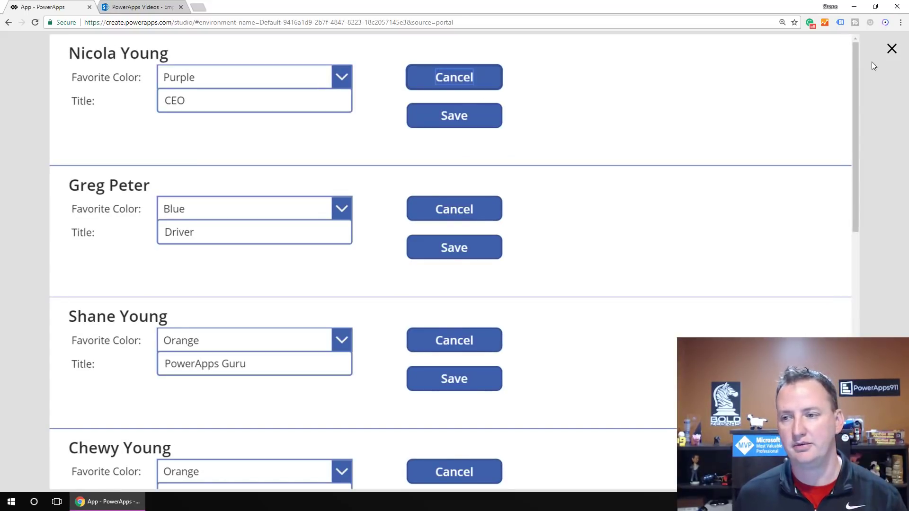
left_click(892, 48)
left_click(38, 213)
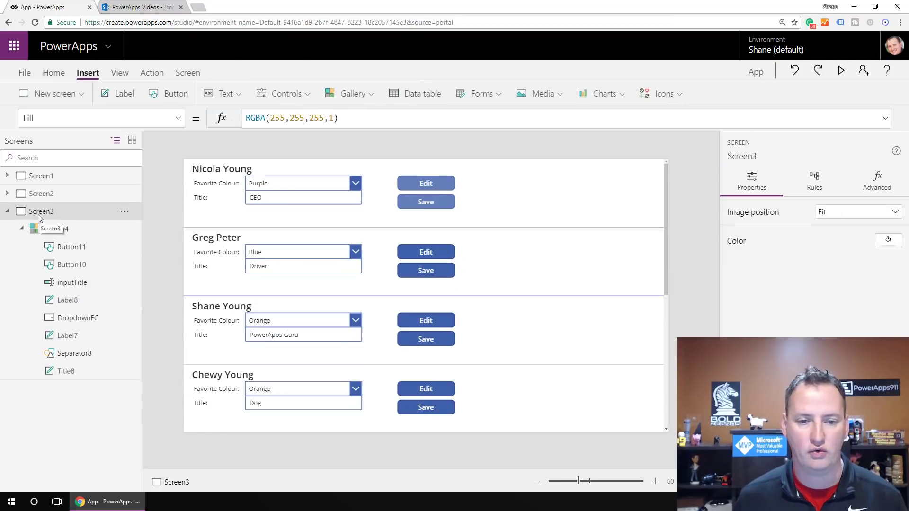
Replace the Edit button's OnSelect formula with the start of an UpdateContext function.
left_click(428, 180)
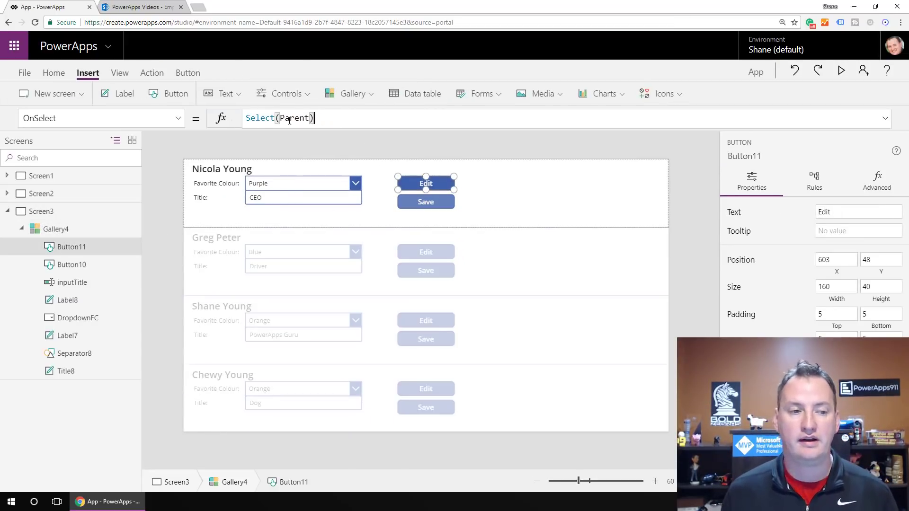
left_click_drag(314, 118, 246, 118)
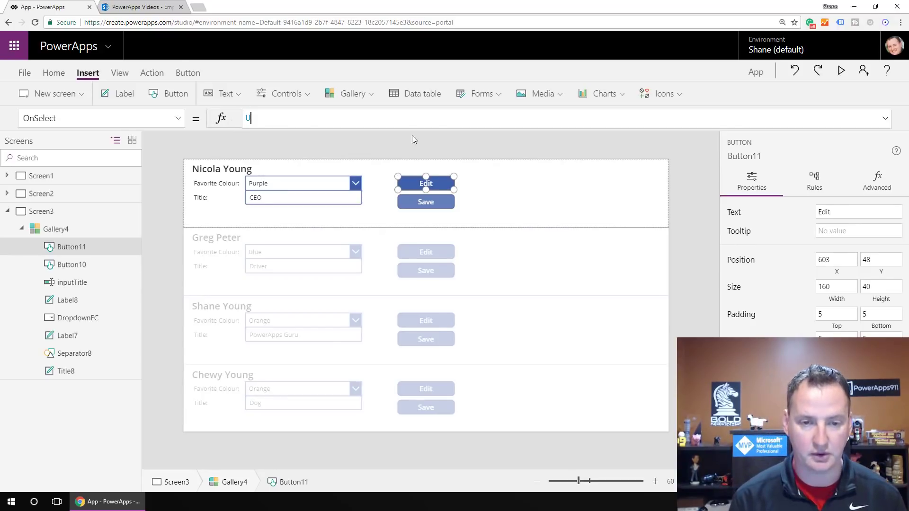
type("Upd")
key("Tab")
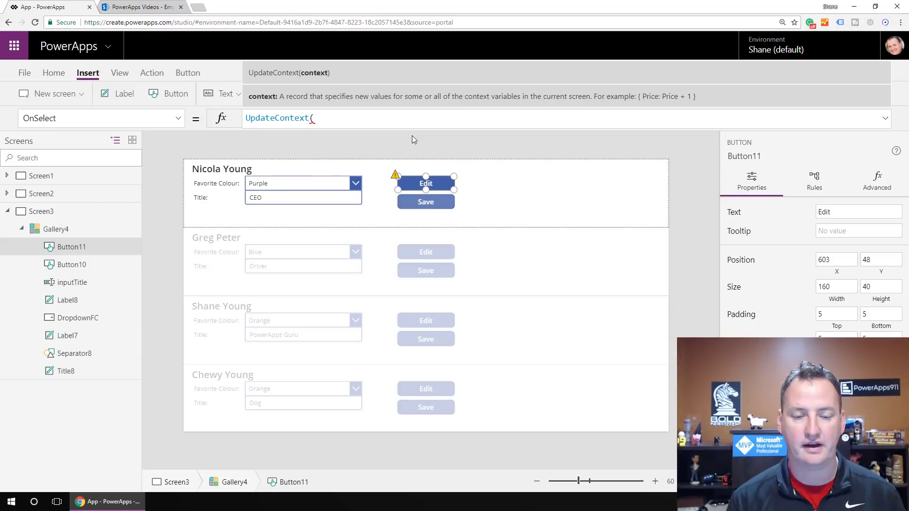
type("LetsEdit")
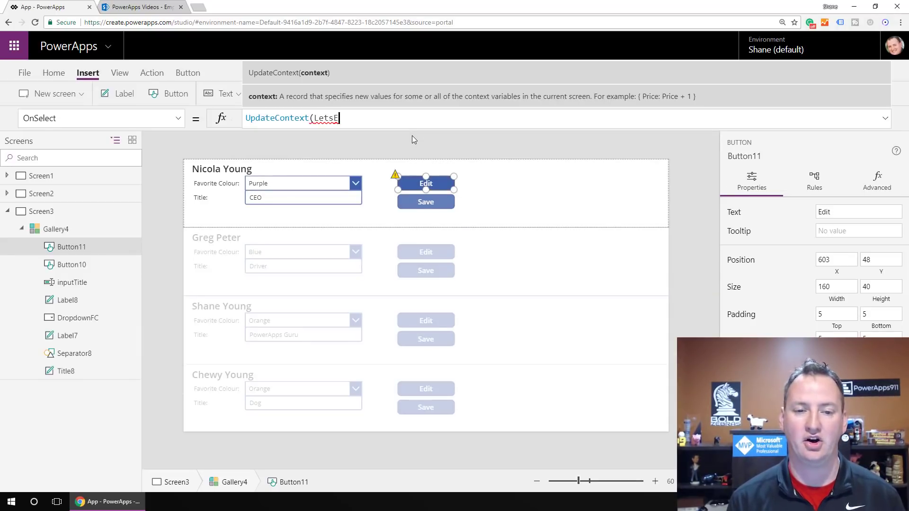
key("BackSpace")
key("BackSpace")
key("BackSpace")
key("BackSpace")
key("BackSpace")
key("BackSpace")
key("BackSpace")
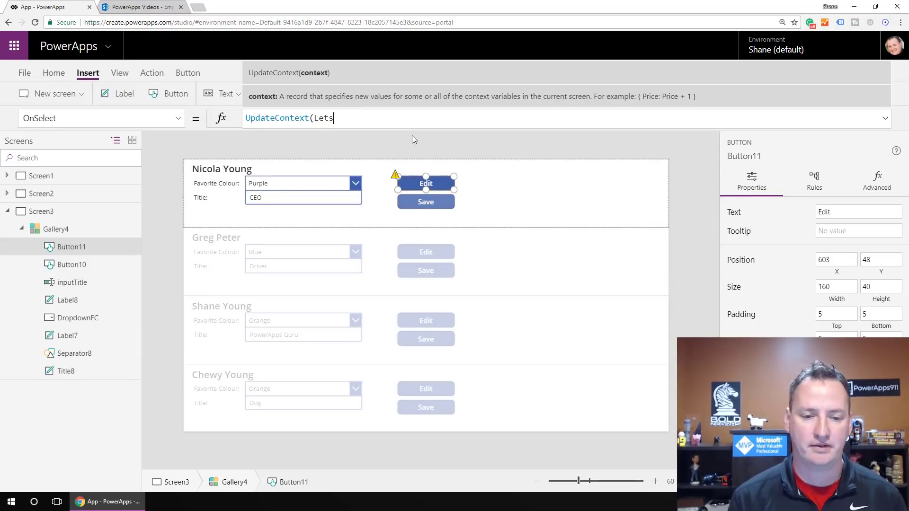
key("BackSpace")
Complete the Edit button's UpdateContext formula with the record {LetsEdit: true} and the closing parenthesis.
type("{")
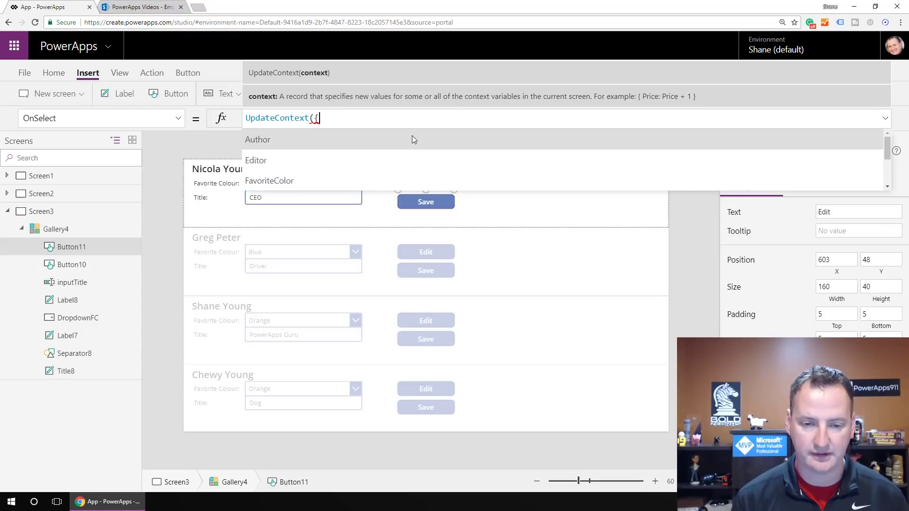
type("LetsEdit: ")
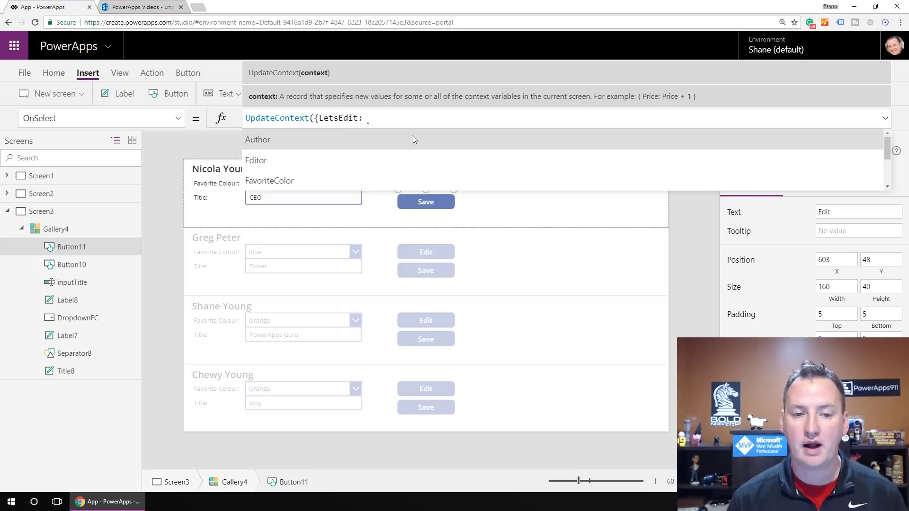
type("true")
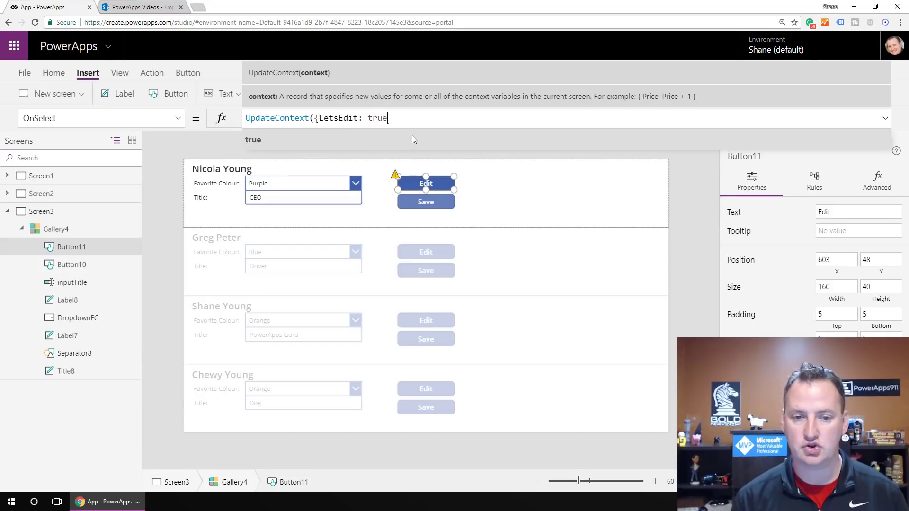
type("})")
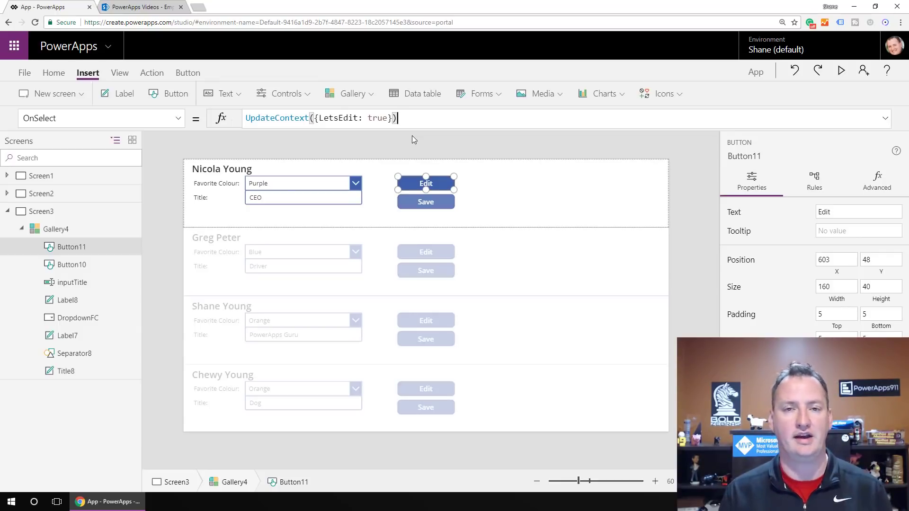
left_click(448, 118)
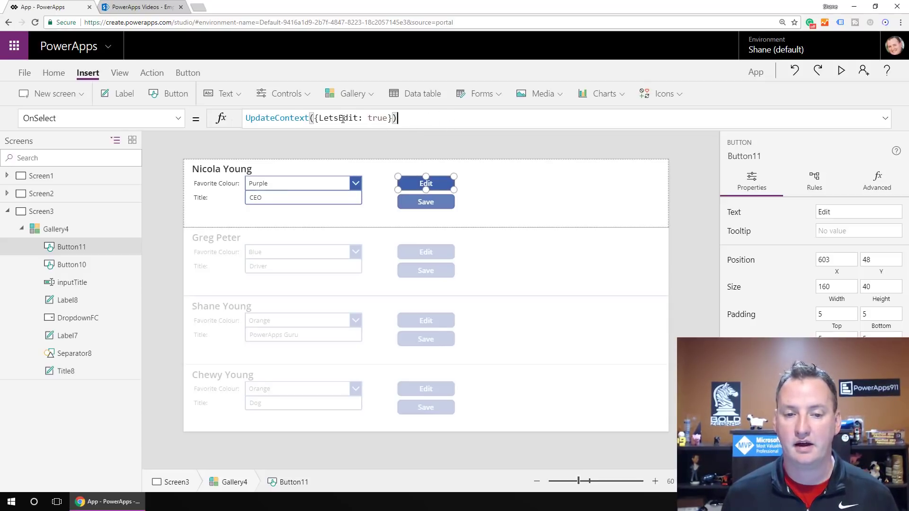
Set the Save button's Visible property to the variable LetsEdit.
left_click(424, 200)
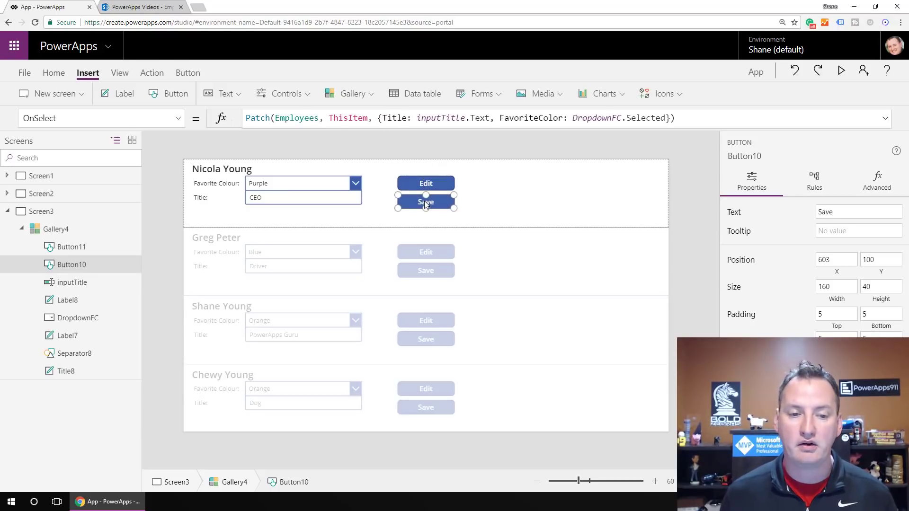
left_click(178, 118)
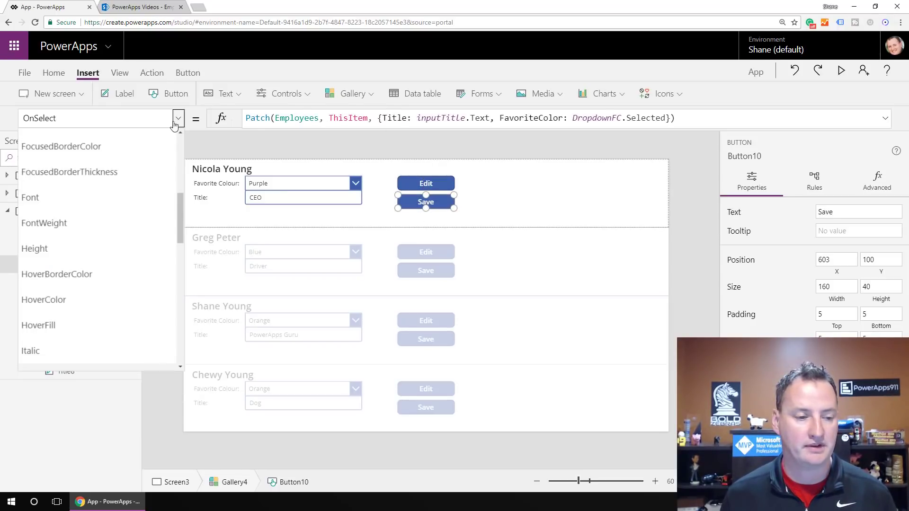
scroll(105, 289, "down", 12)
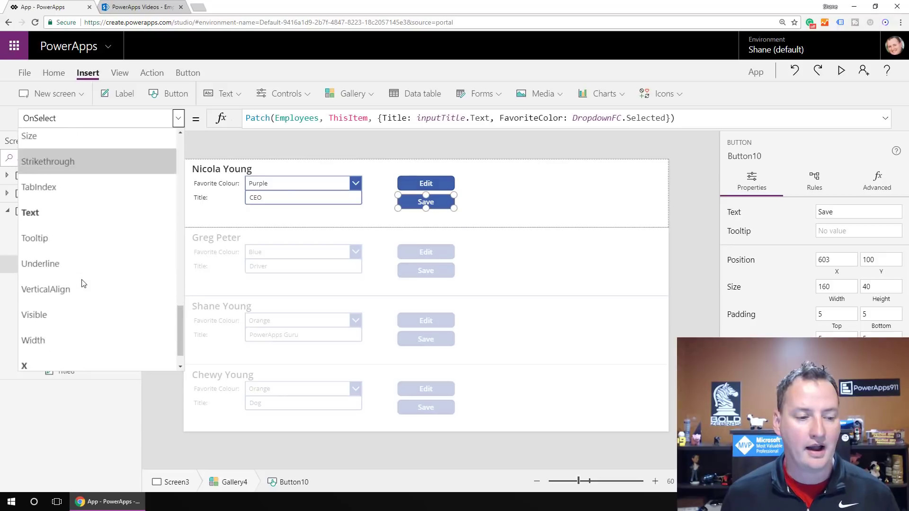
left_click(65, 296)
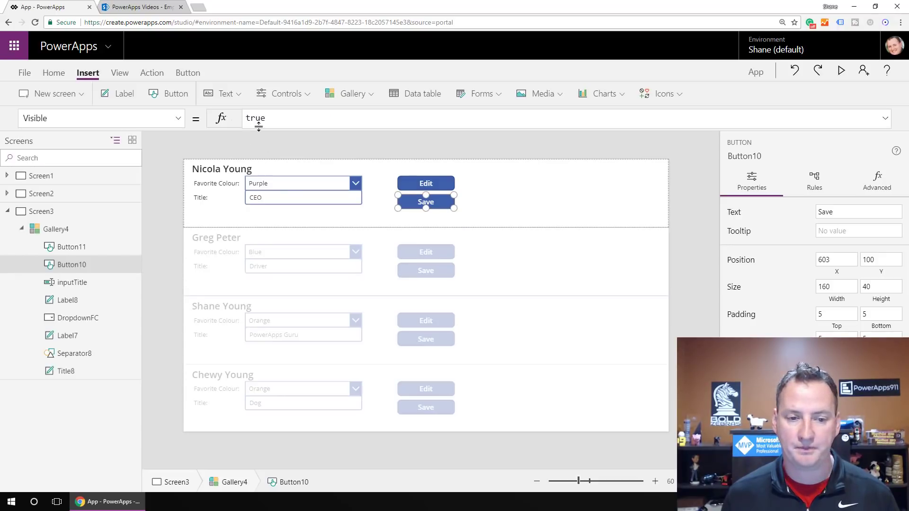
left_click_drag(279, 122, 247, 122)
key("BackSpace")
type("Let")
key("Tab")
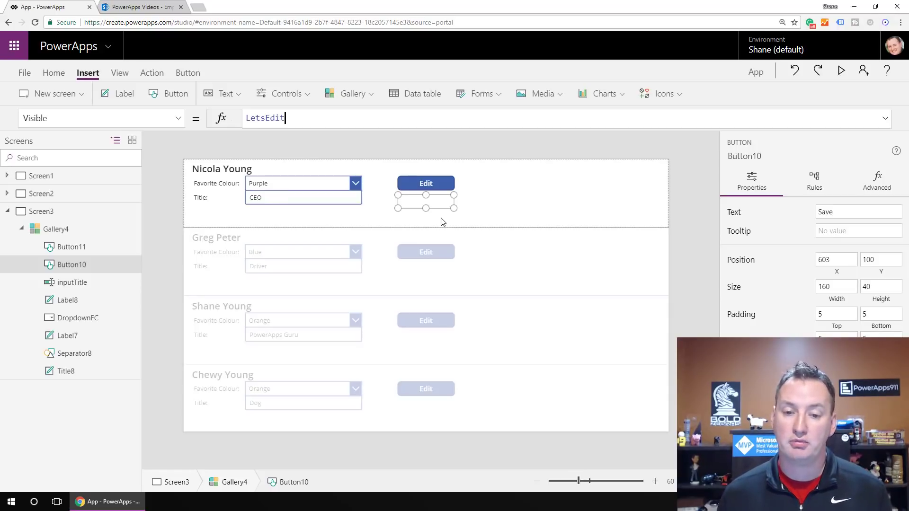
left_click(492, 207)
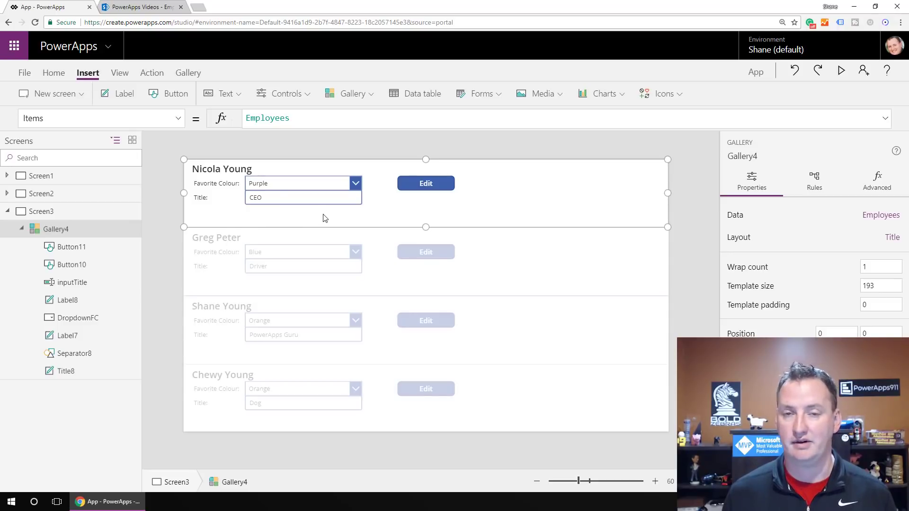
Replace the favourite colour dropdown's DisplayMode formula with the start of an If function.
left_click(302, 183)
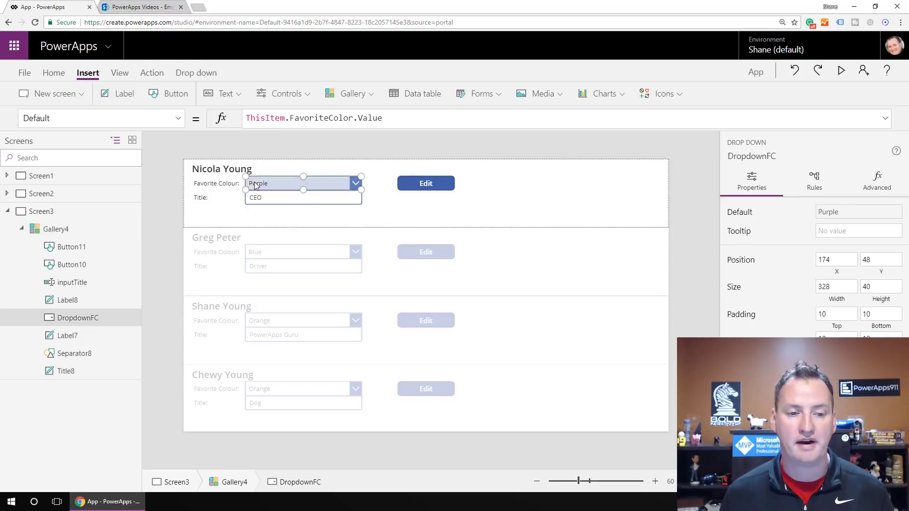
left_click(178, 120)
scroll(144, 206, "up", 9)
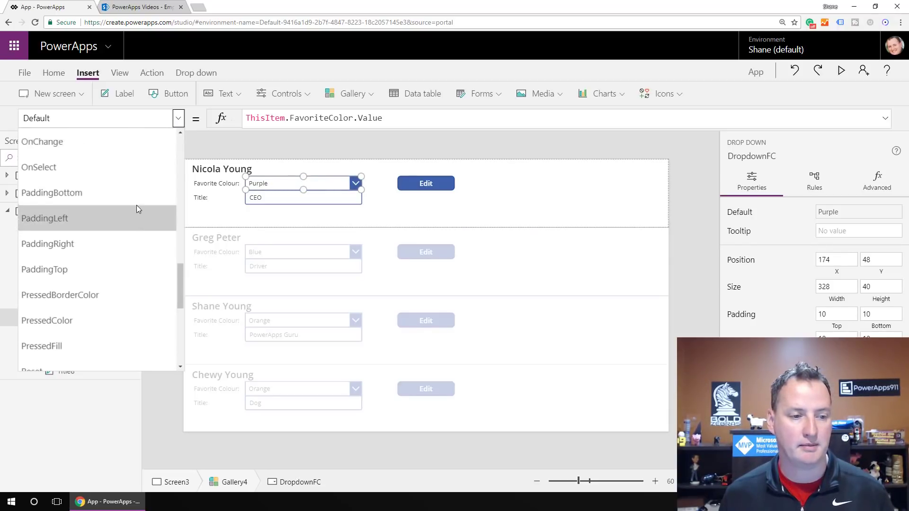
scroll(120, 216, "up", 4)
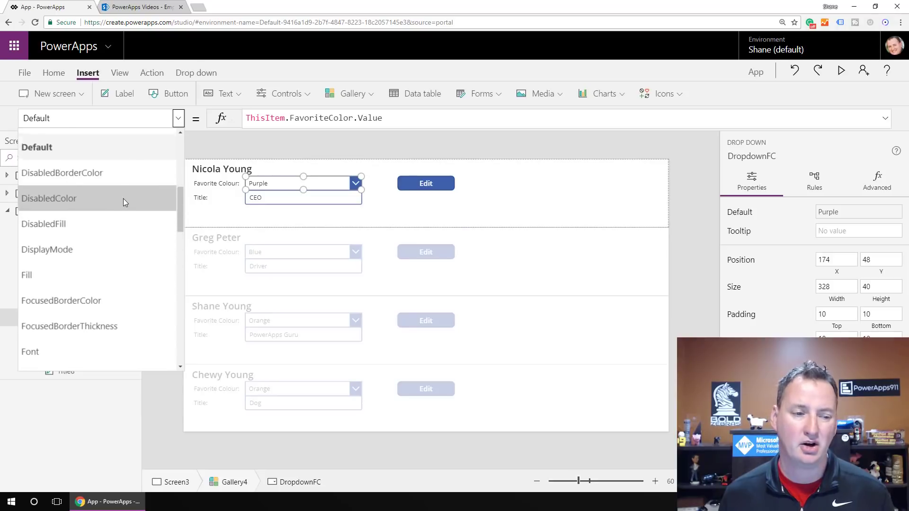
left_click(99, 291)
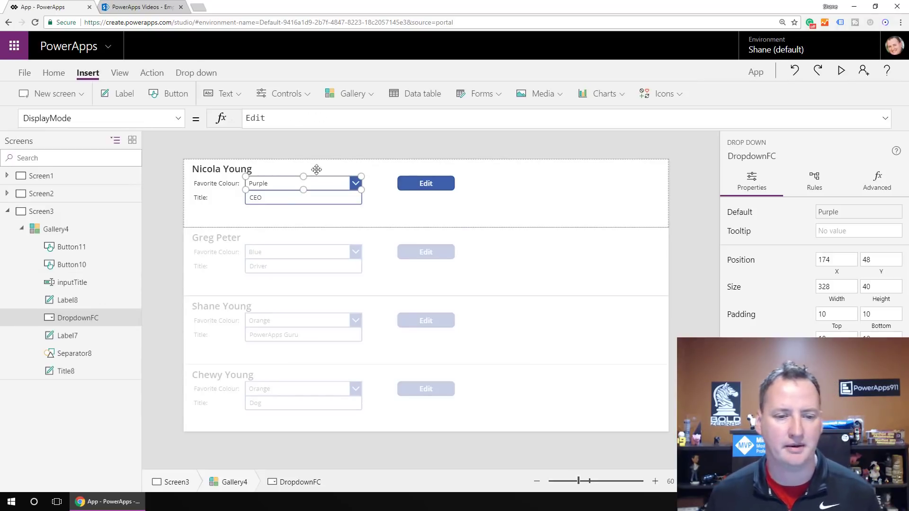
left_click(328, 120)
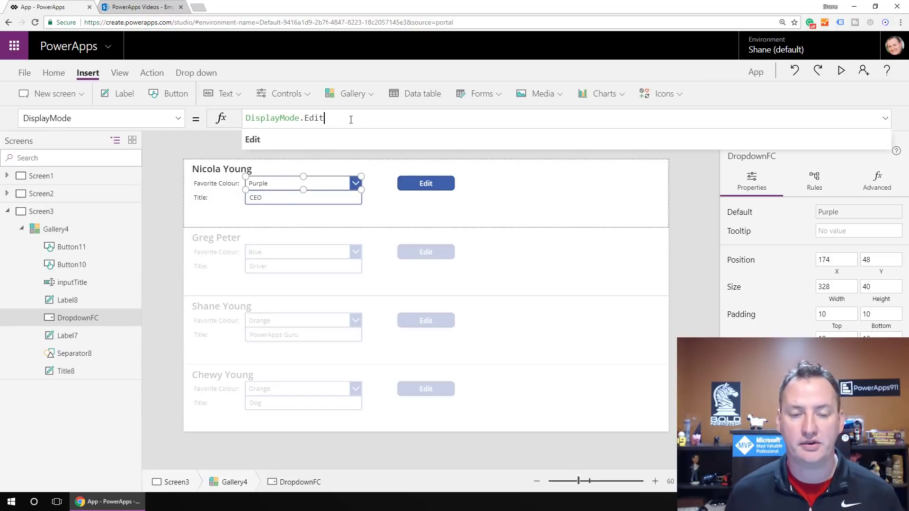
key("ctrl+a")
key("BackSpace")
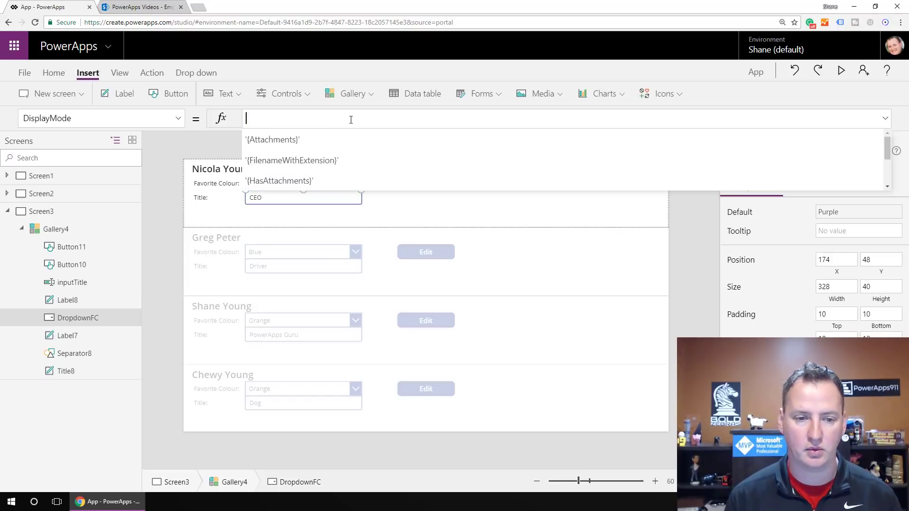
type("If(")
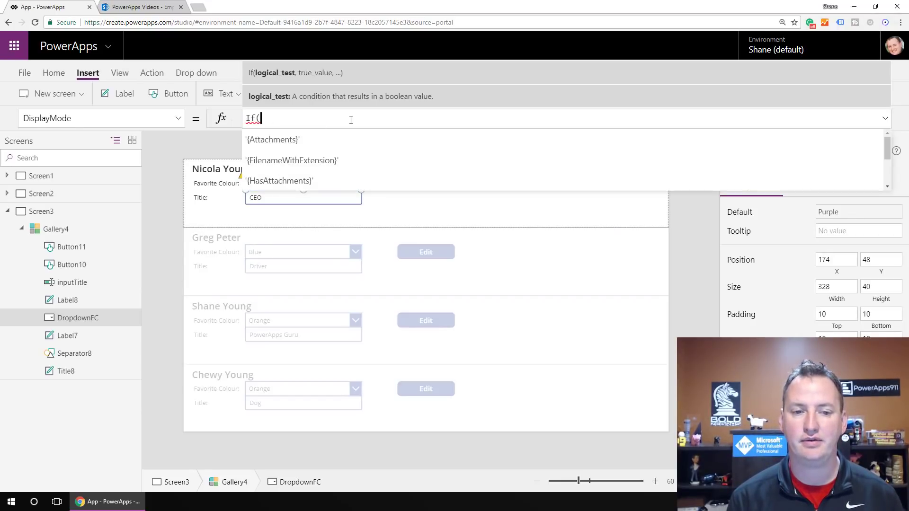
type("Edi")
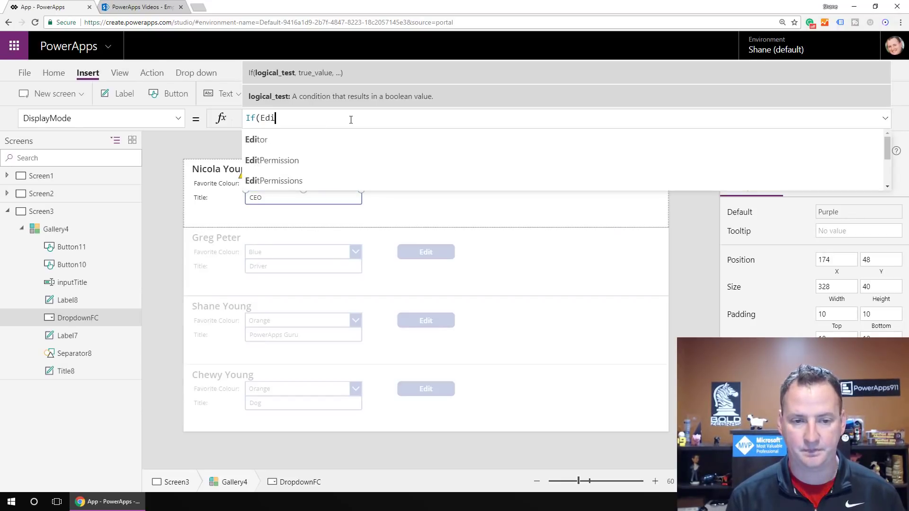
key("BackSpace")
key("BackSpace")
key("BackSpace")
Give the dropdown's If formula the condition LetsEdit and the true value DisplayMode.Edit.
type("Lets")
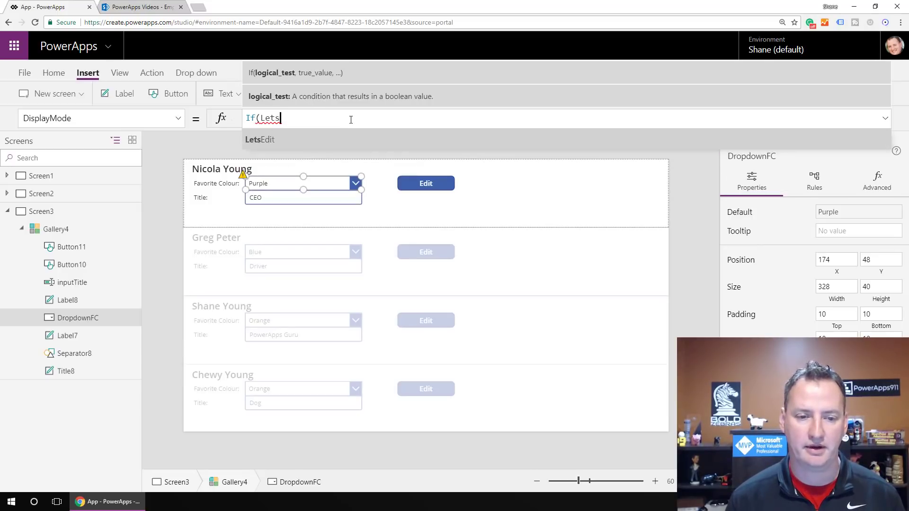
key("Tab")
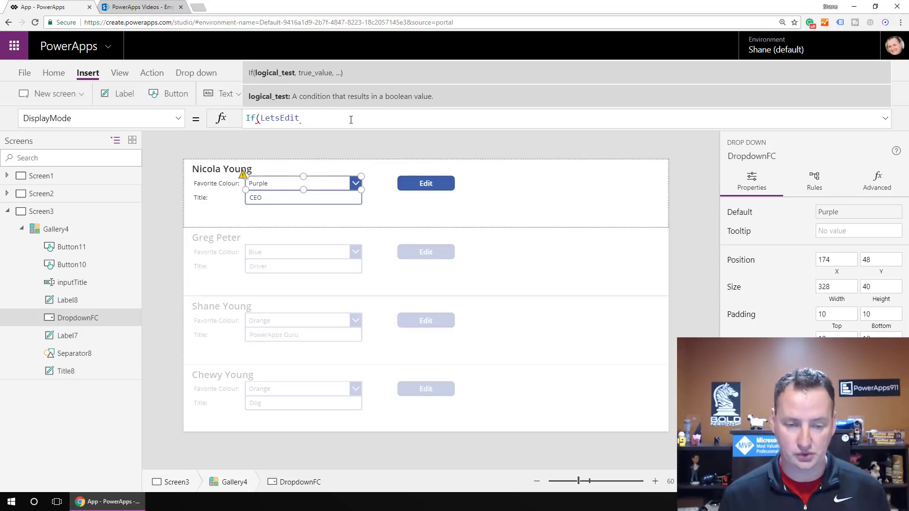
type(", ")
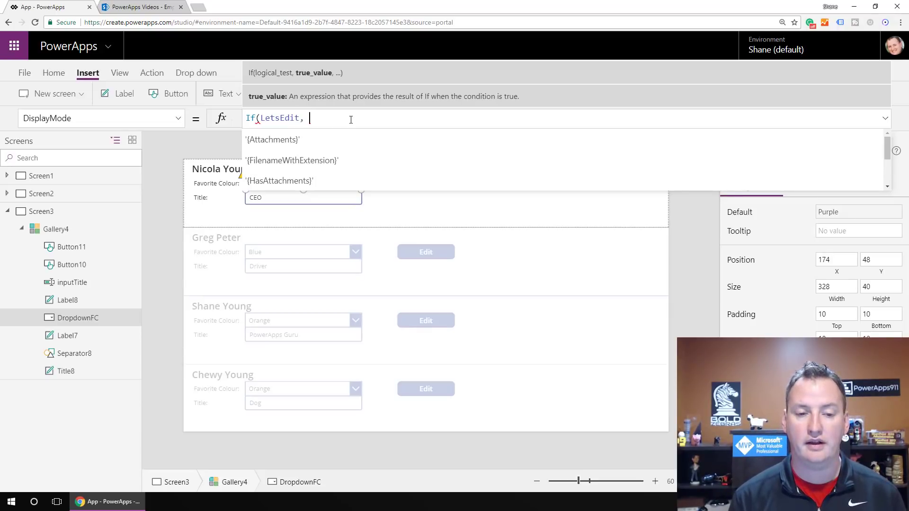
type("Displaym")
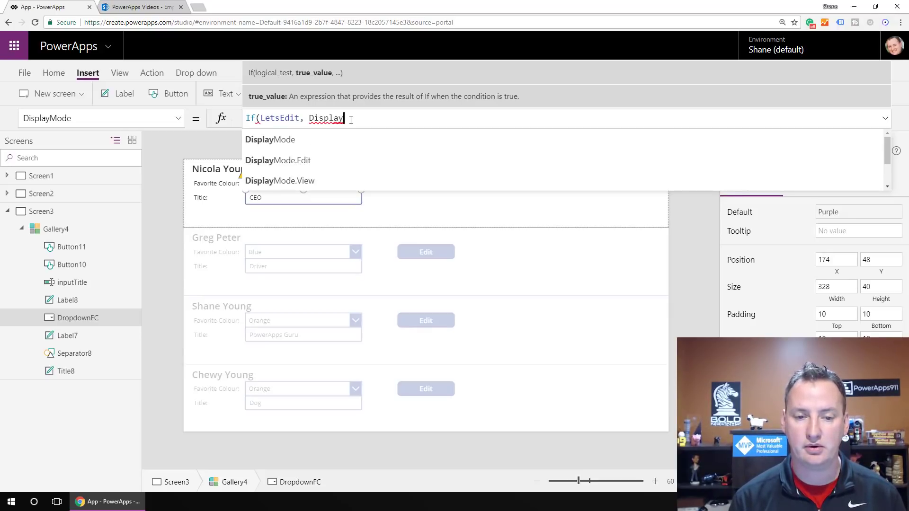
key("BackSpace")
type("M")
key("Down")
key("Down")
key("Tab")
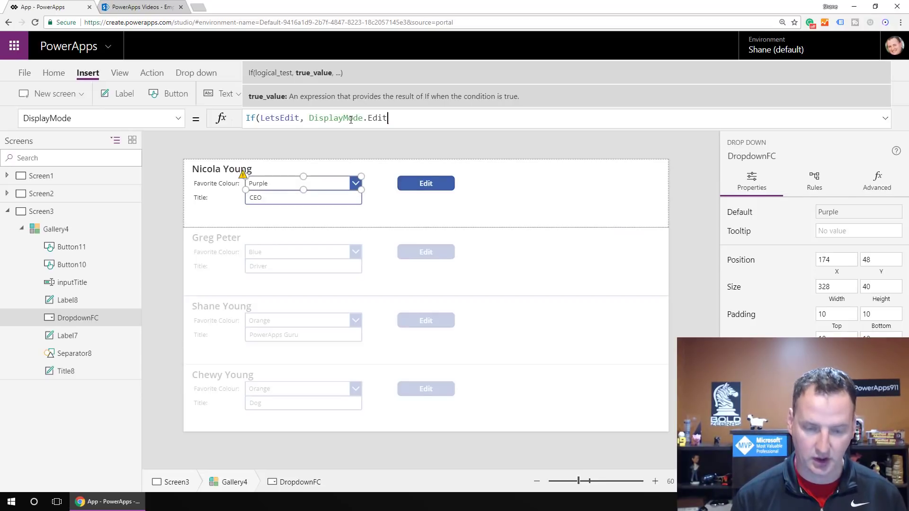
Complete the dropdown's DisplayMode formula with the else value DisplayMode.View and the closing parenthesis.
type(", ")
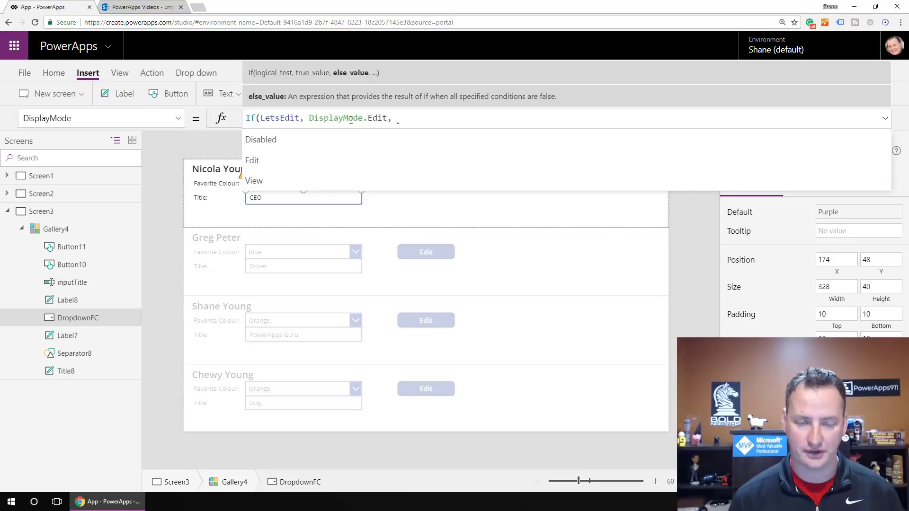
type("Displa")
key("Down")
key("Down")
key("Down")
key("Tab")
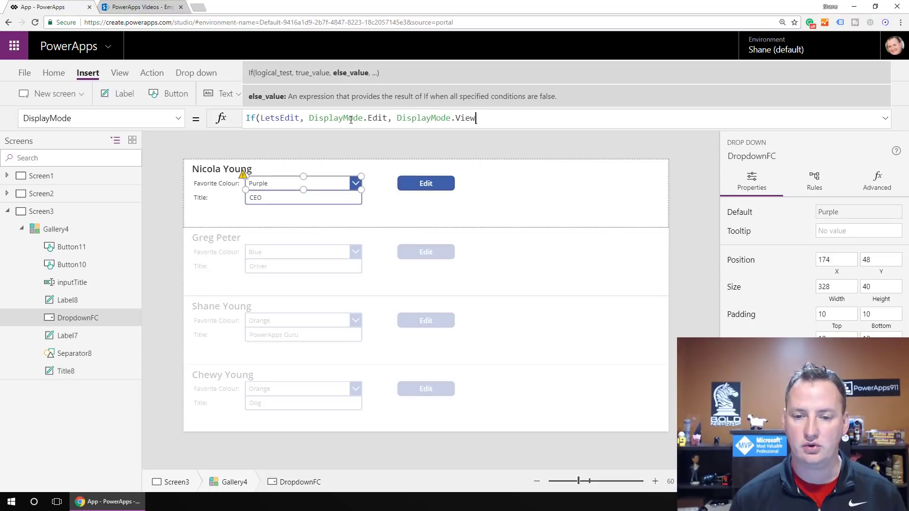
type(")")
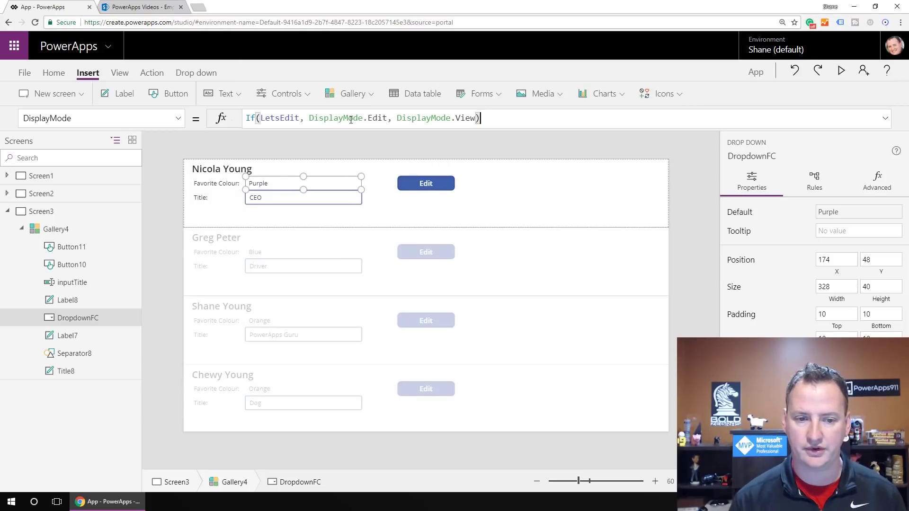
left_click(380, 187)
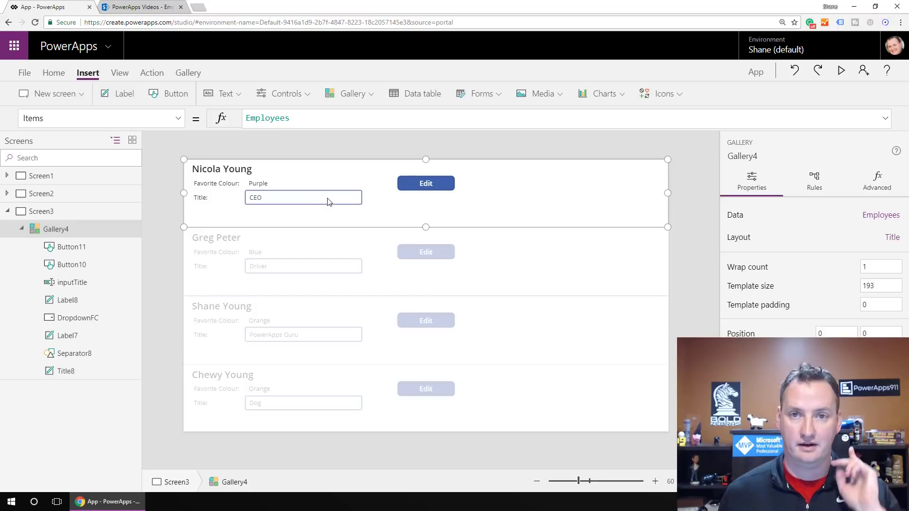
Set the DisplayMode property of the inputTitle text input to DropdownFC.DisplayMode.
left_click(314, 198)
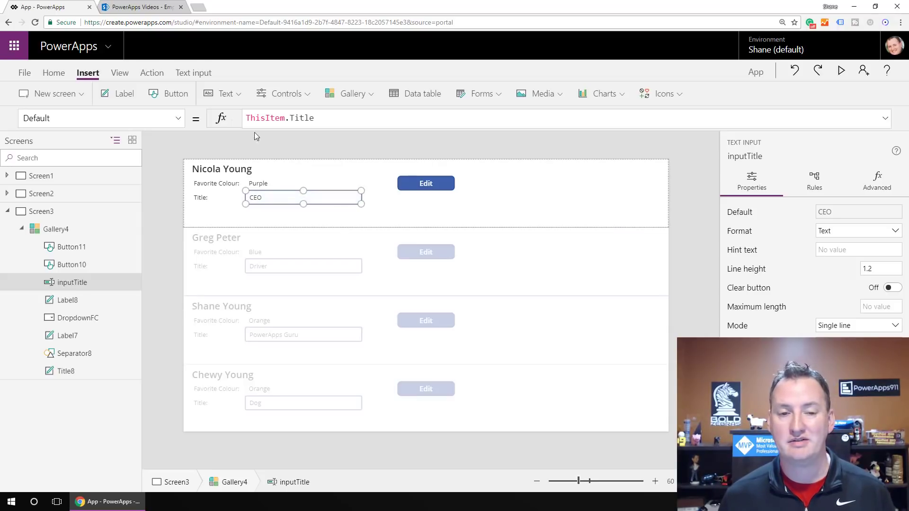
left_click(178, 123)
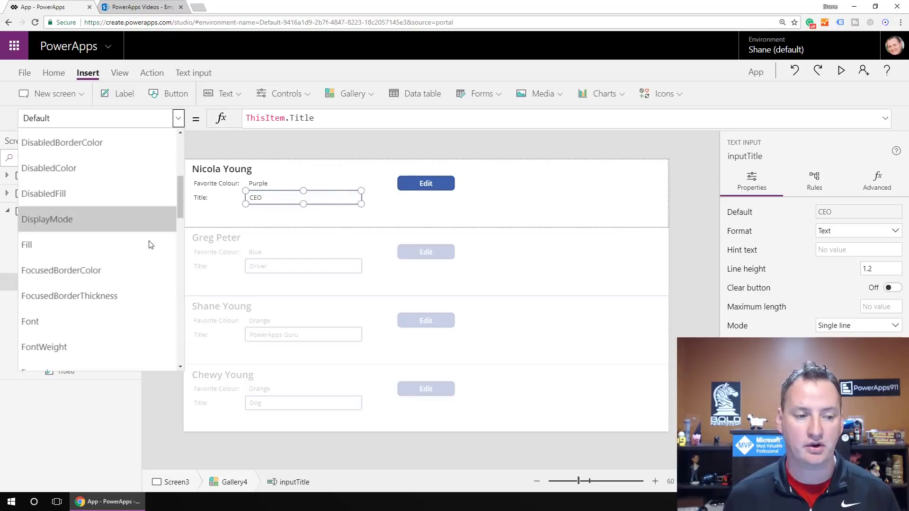
left_click(142, 222)
left_click(334, 122)
key("ctrl+a")
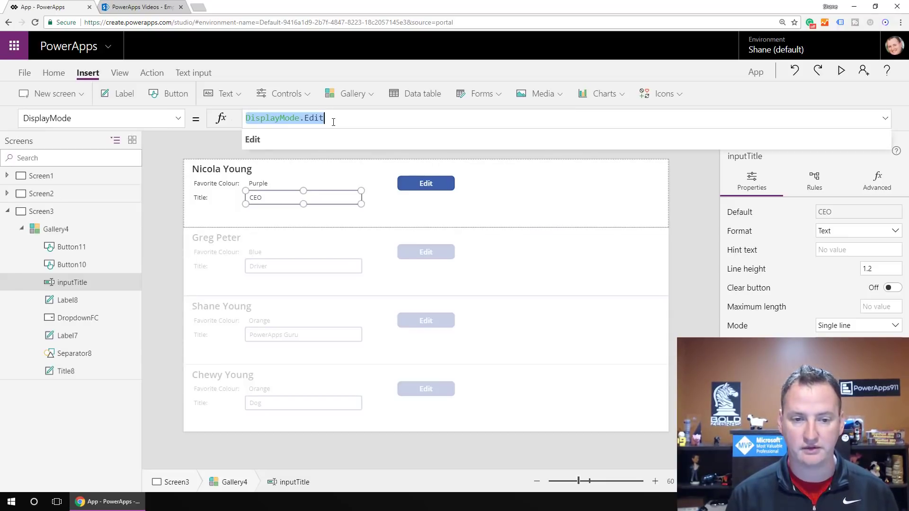
key("BackSpace")
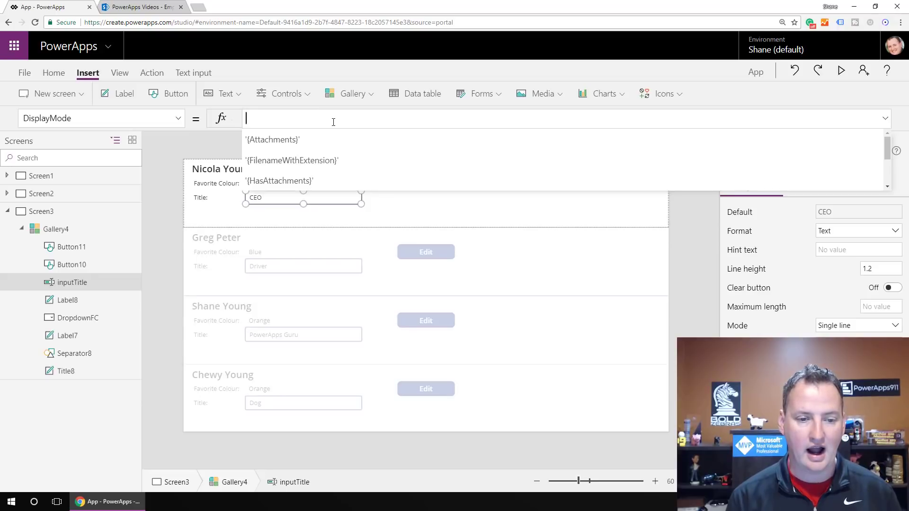
type("D")
type("rop")
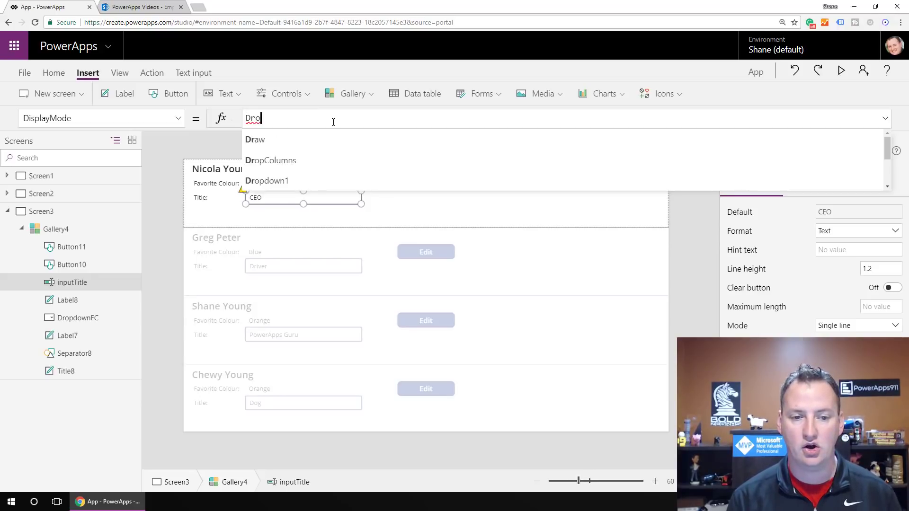
key("Down")
key("Down")
key("Tab")
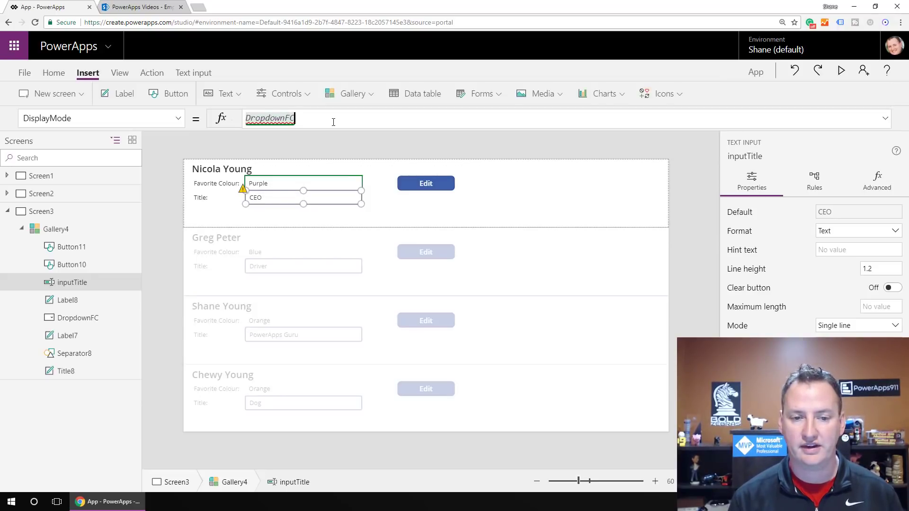
type(".d")
key("Tab")
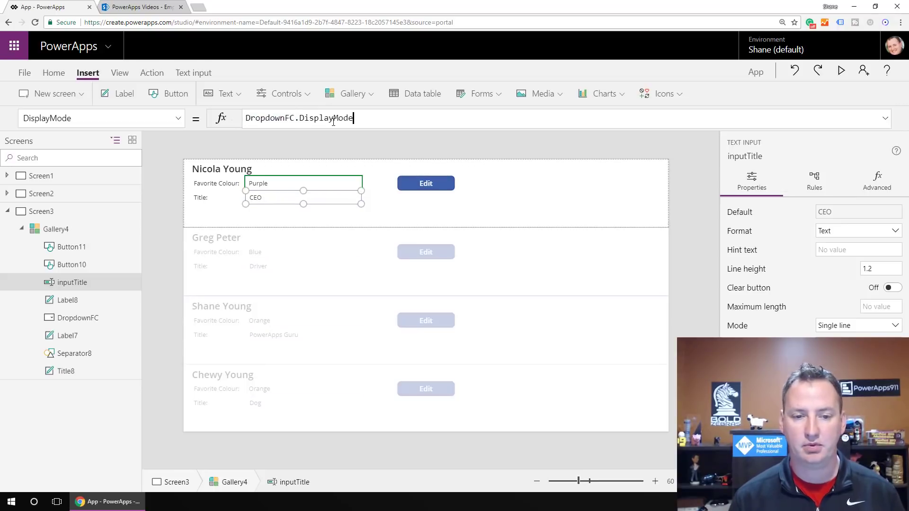
left_click(380, 205)
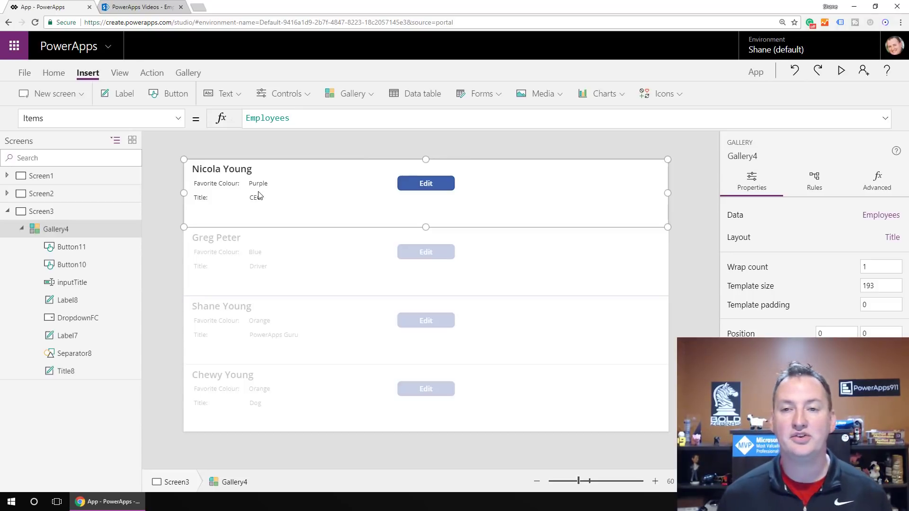
Preview the app, test the Edit button on the first employee record, and return to the editor.
left_click(842, 74)
left_click(418, 80)
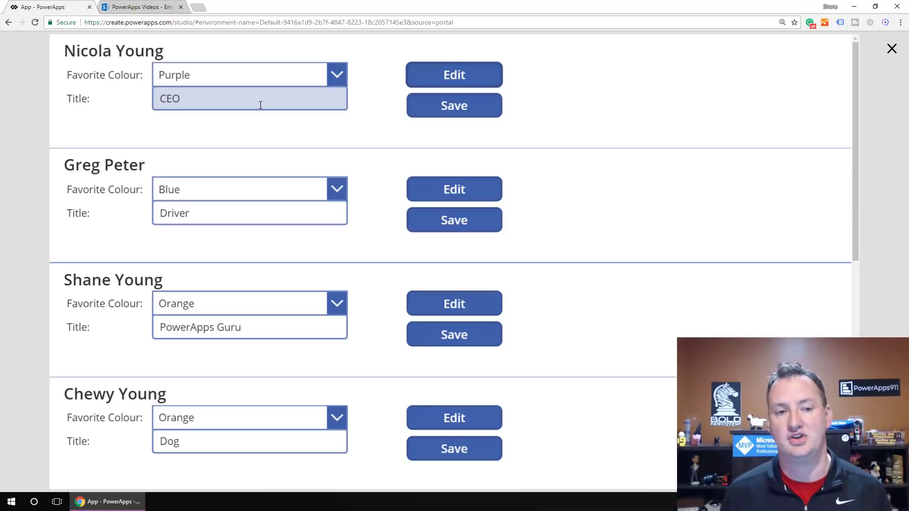
left_click(891, 48)
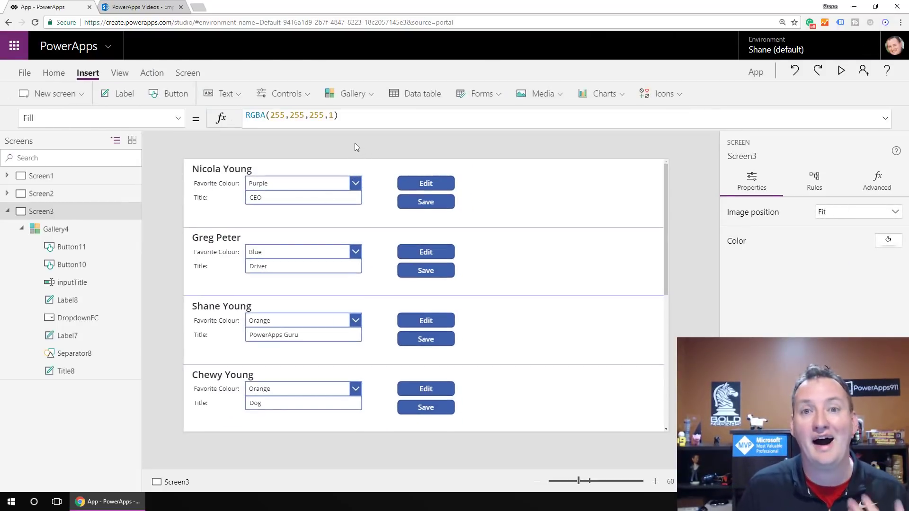
Replace the Edit button's Text formula with the start of an If function using the condition LetsEdit.
left_click(425, 187)
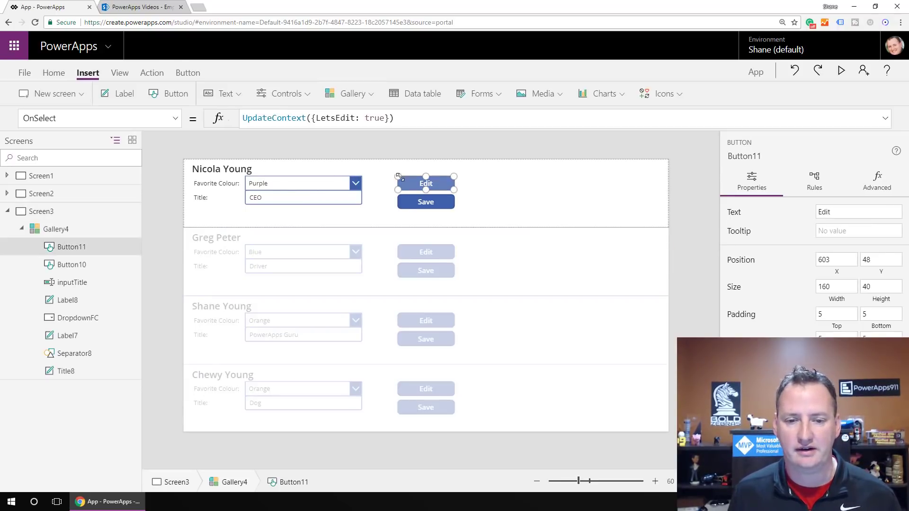
left_click(176, 118)
scroll(76, 273, "down", 1)
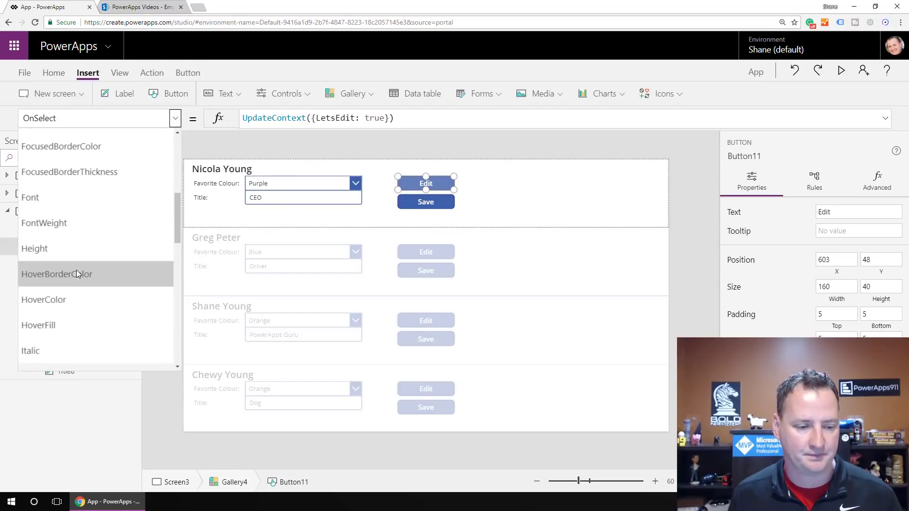
scroll(91, 266, "up", 1)
scroll(88, 266, "down", 4)
scroll(81, 265, "down", 6)
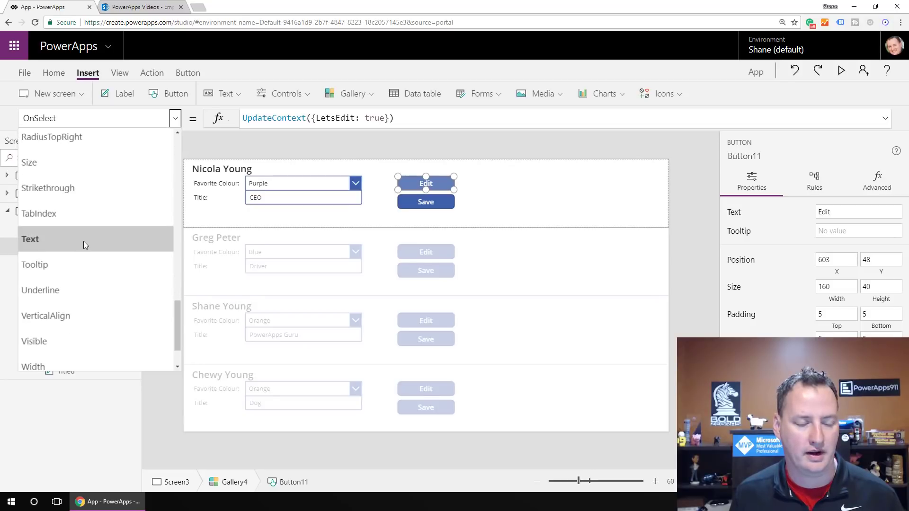
left_click(83, 240)
left_click_drag(287, 119, 221, 123)
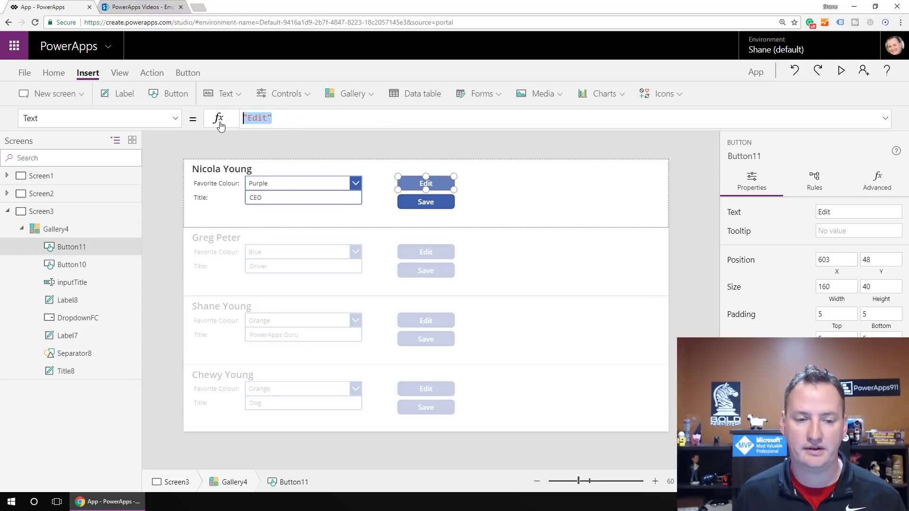
type("If(disp")
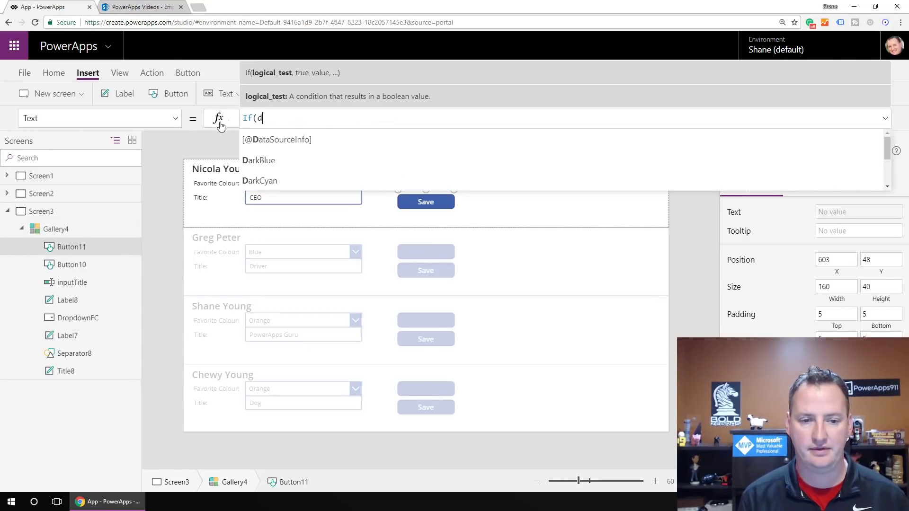
key("BackSpace")
key("BackSpace")
key("BackSpace")
key("BackSpace")
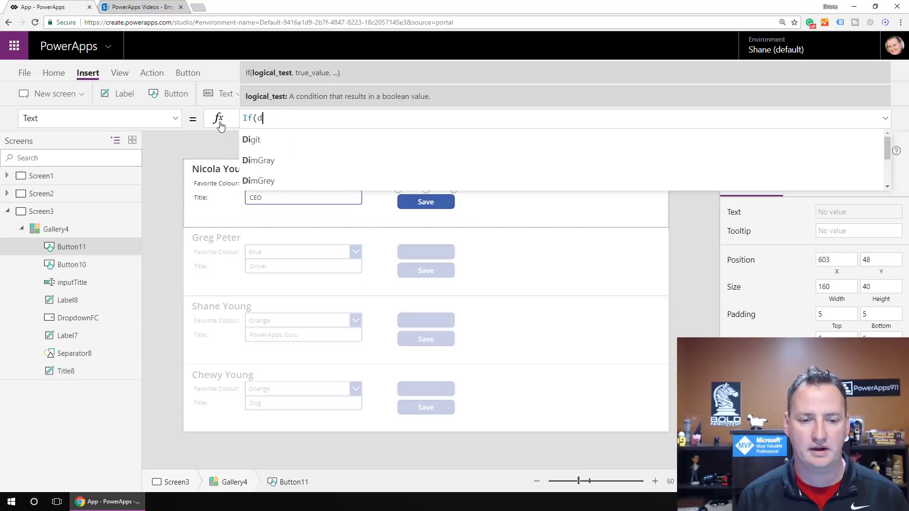
type("LetsEdit")
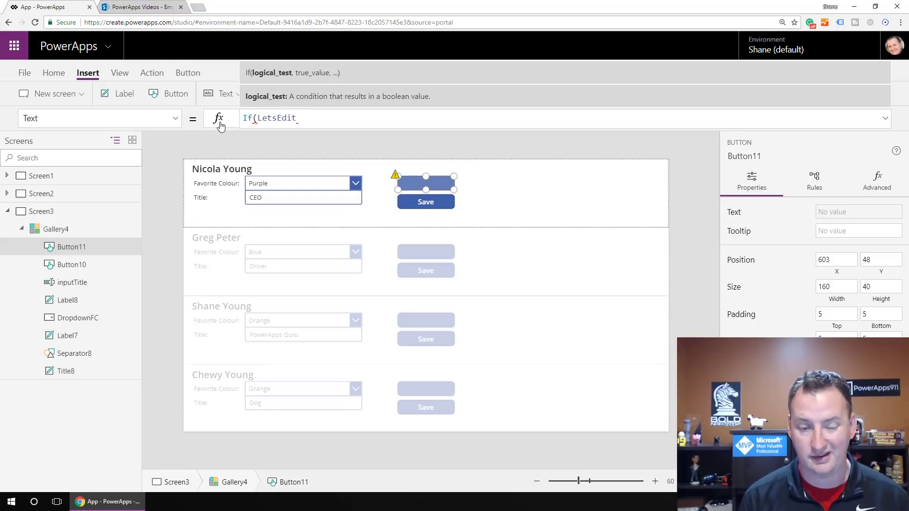
Complete the button's Text formula with the true value "Cancel", the else value "Edit" and the closing parenthesis.
type(", \"Ca")
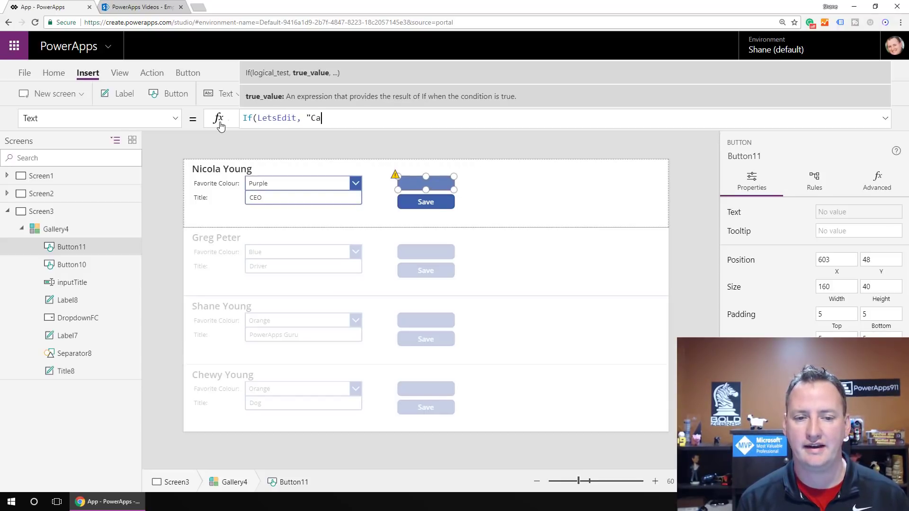
type("ncel\", ")
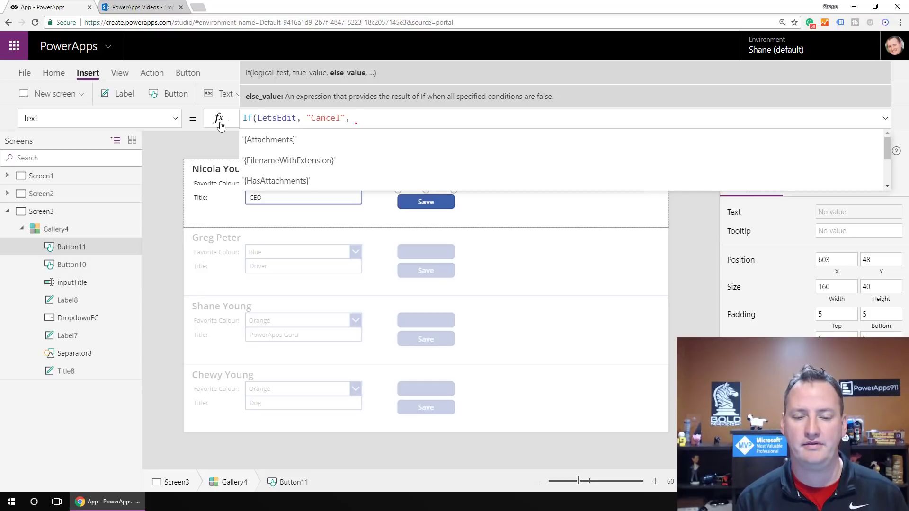
type("\"Edit\"")
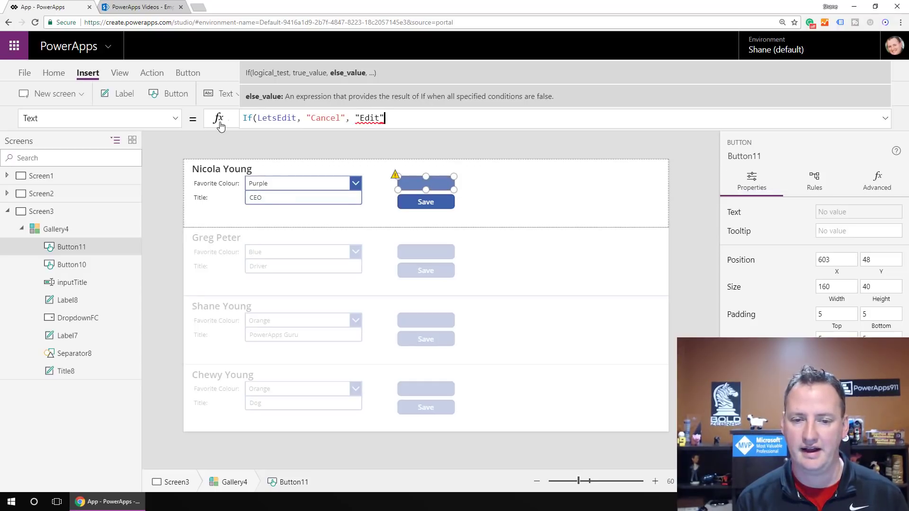
type(")")
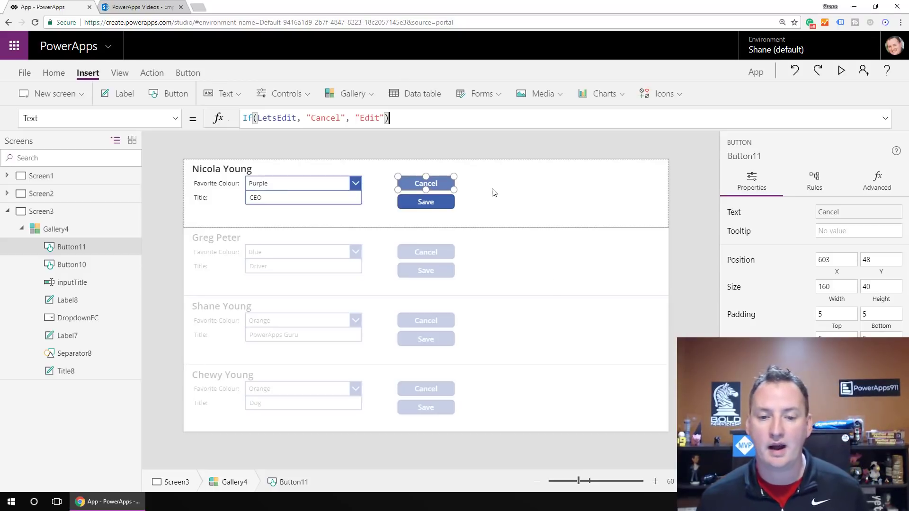
Change the Edit/Cancel button's OnSelect formula so that UpdateContext sets LetsEdit to !LetsEdit.
left_click(430, 183)
left_click(174, 123)
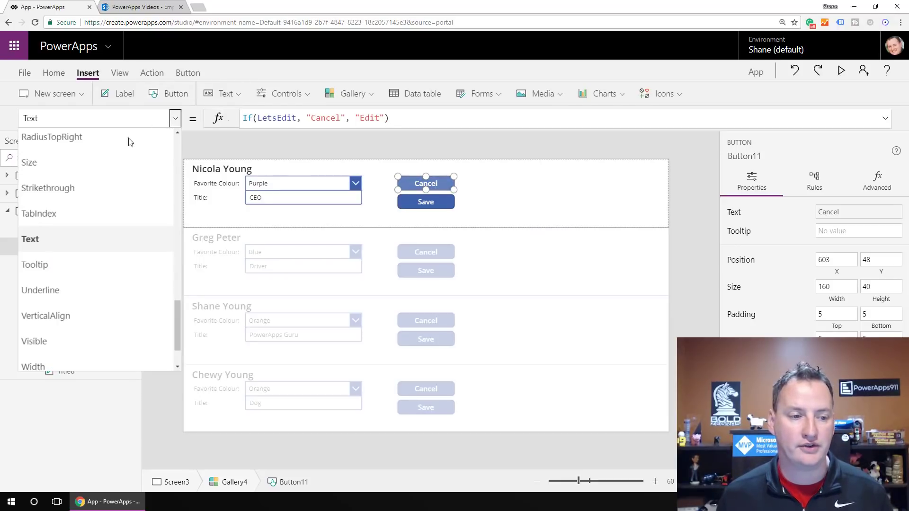
scroll(95, 280, "down", 1)
scroll(114, 268, "up", 1)
scroll(115, 267, "up", 8)
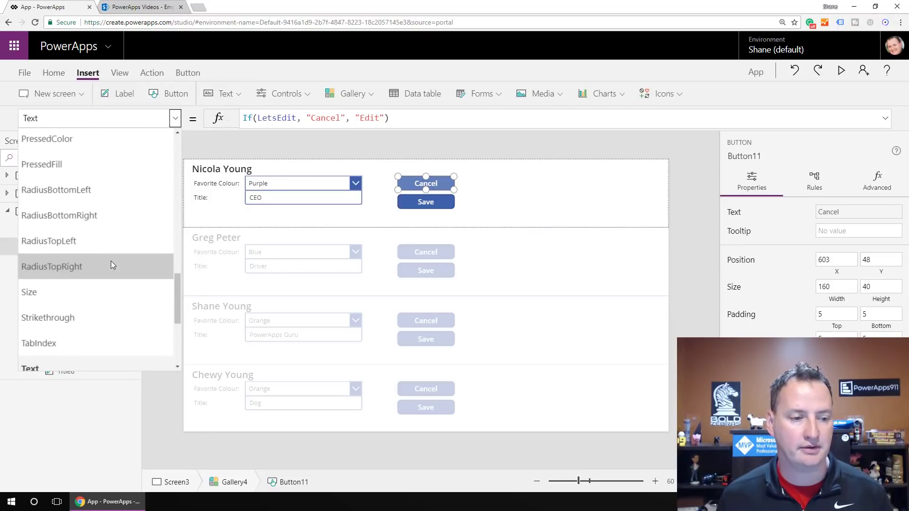
left_click(61, 268)
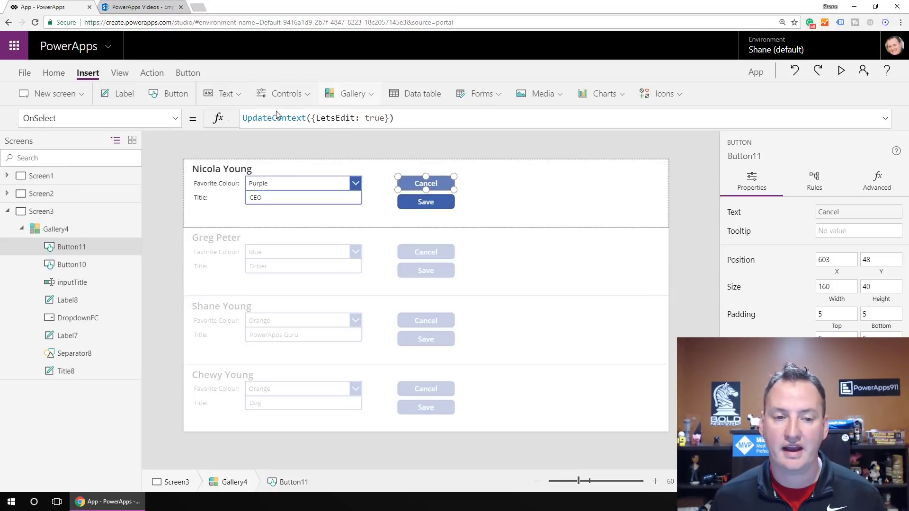
left_click(366, 118)
double_click(369, 118)
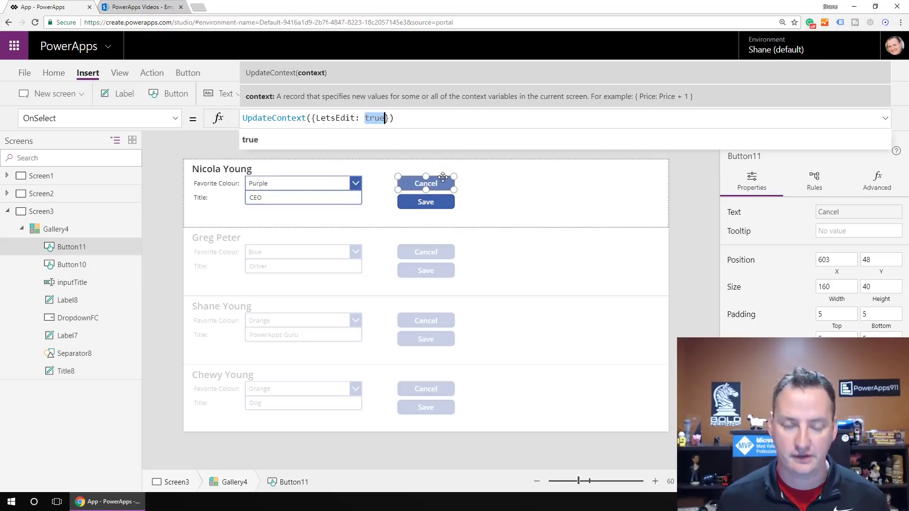
type("!")
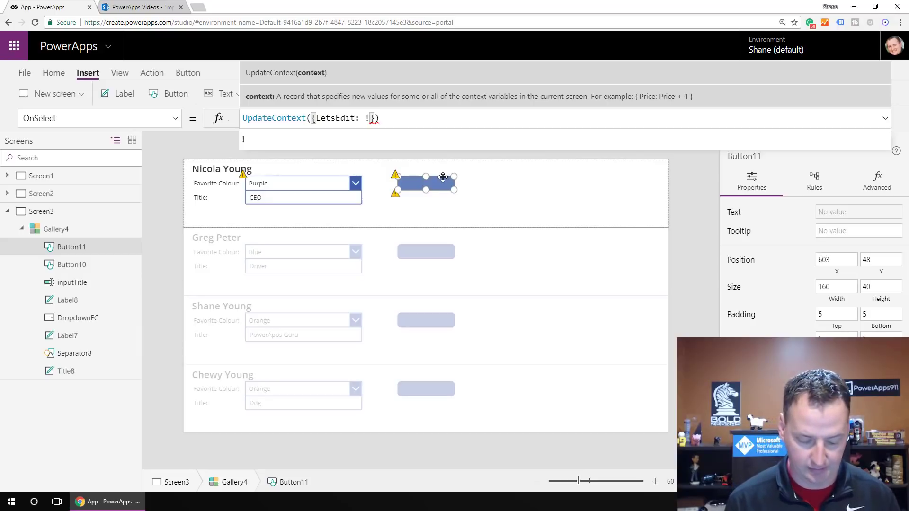
type("Lets")
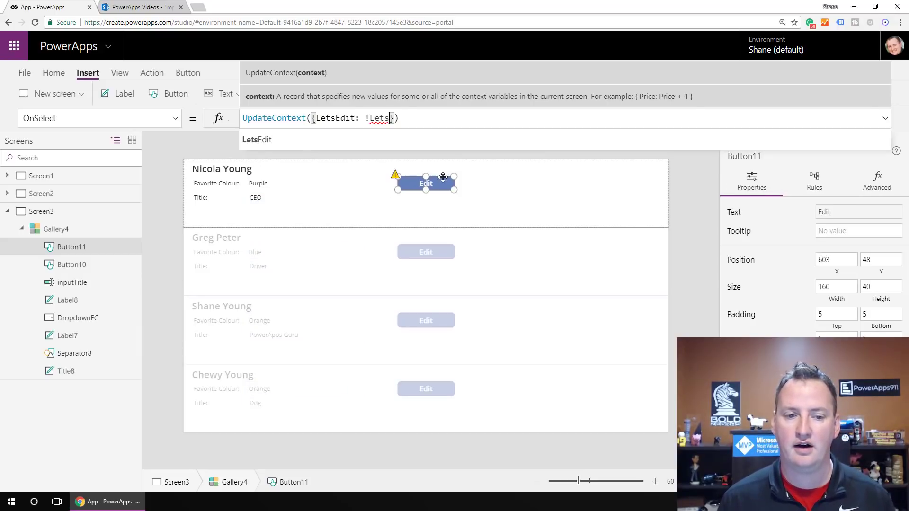
key("Tab")
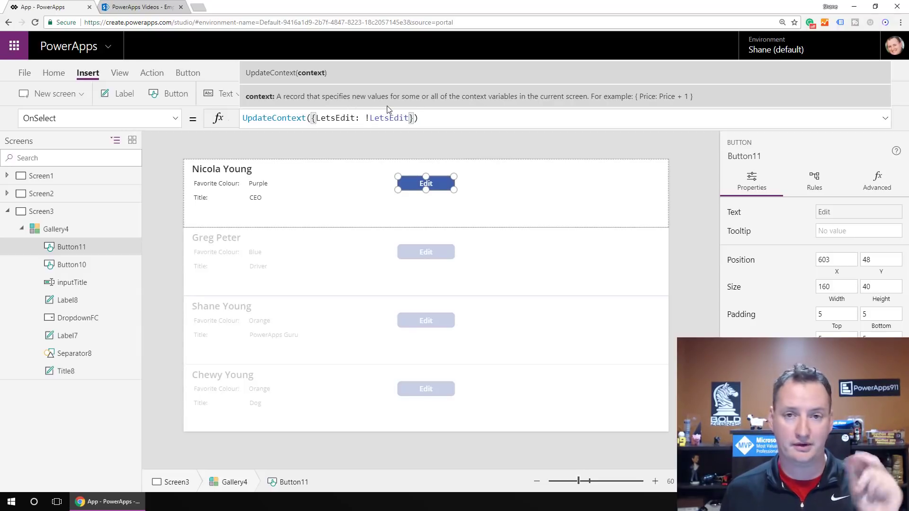
left_click(561, 161)
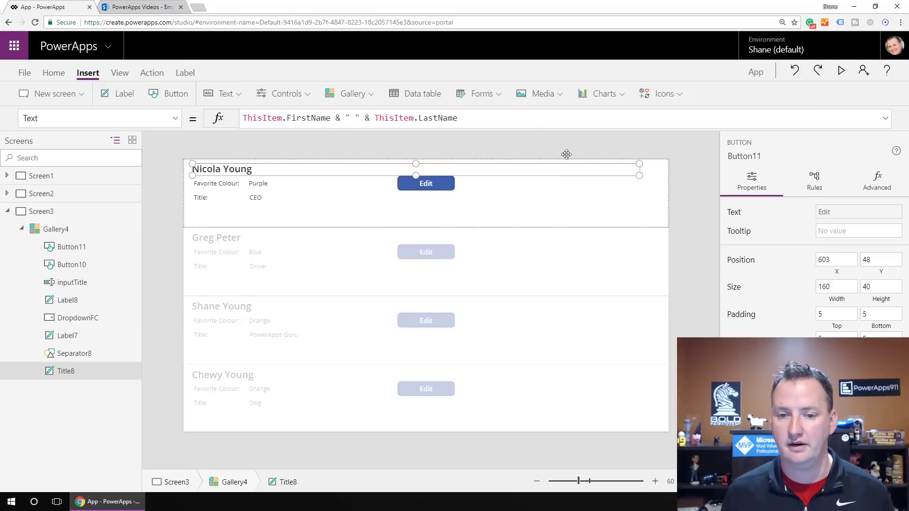
Preview the app, toggle the first record's Edit/Cancel button repeatedly to test it, and return to the editor.
left_click(841, 70)
left_click(477, 75)
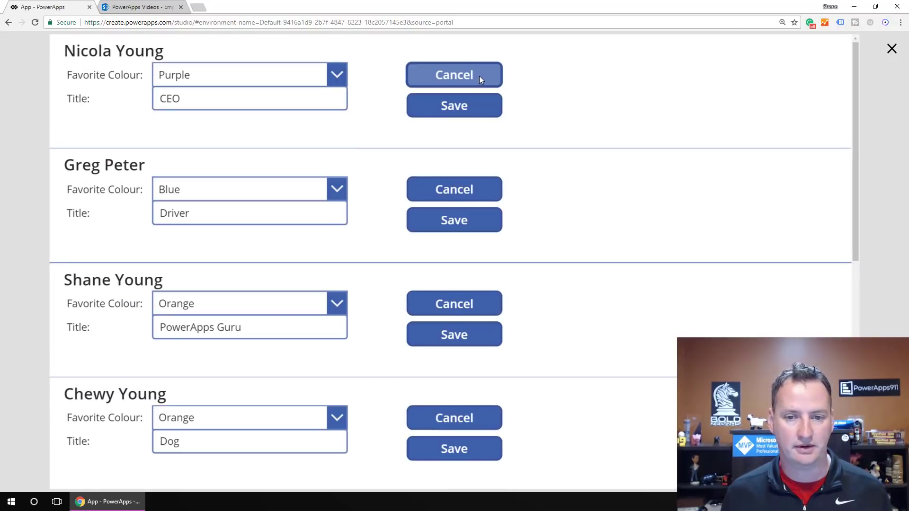
left_click(480, 75)
left_click(480, 76)
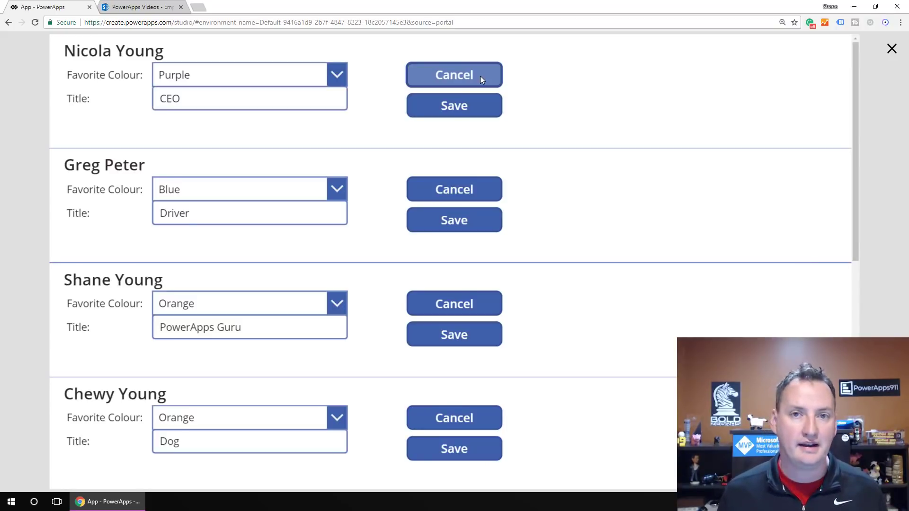
left_click(481, 76)
left_click(481, 76)
left_click(481, 75)
left_click(481, 76)
left_click(480, 76)
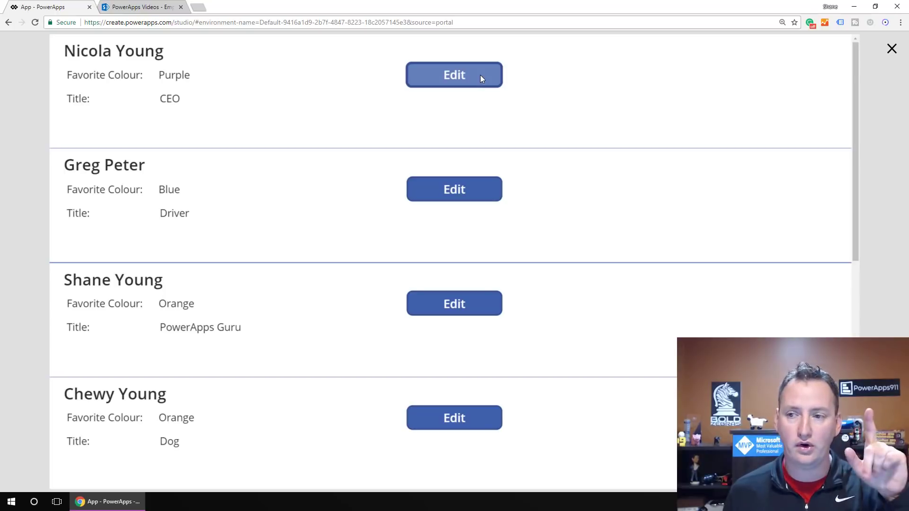
left_click(893, 49)
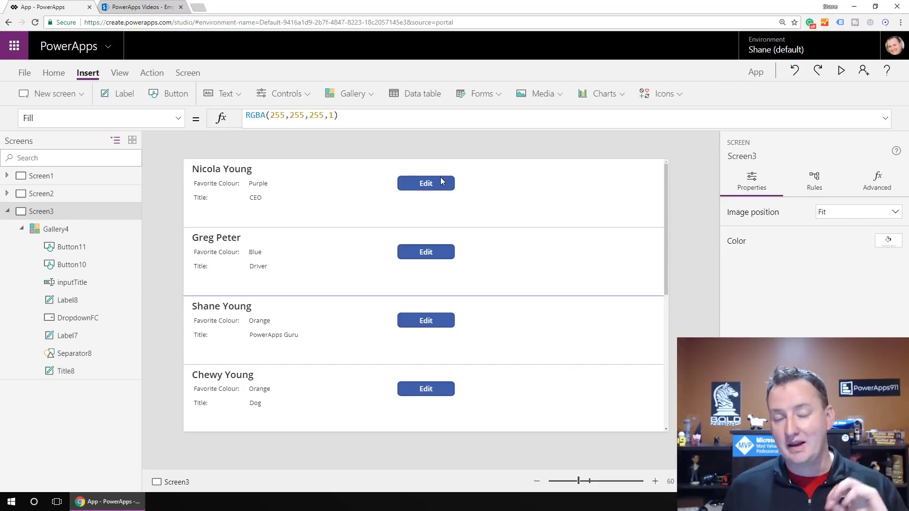
Switch the gallery into edit mode in the app preview and return to the editor.
left_click(841, 70)
left_click(474, 75)
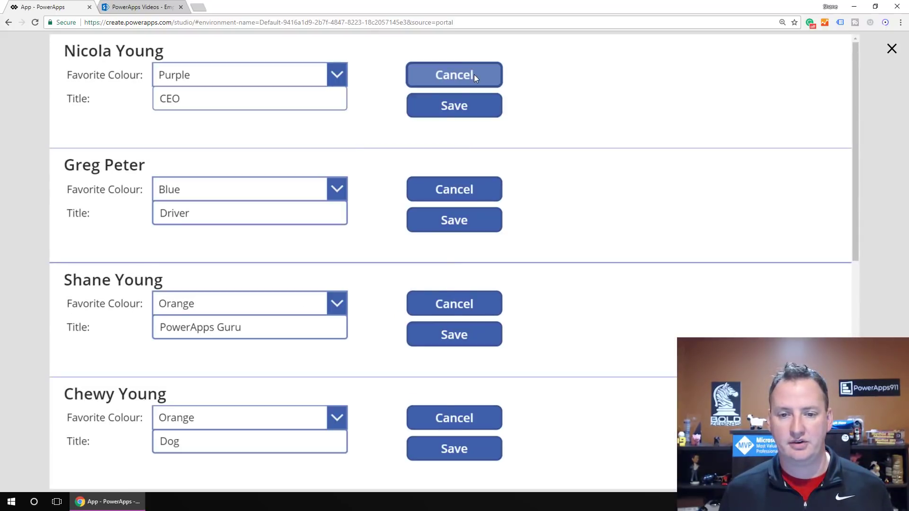
left_click(892, 49)
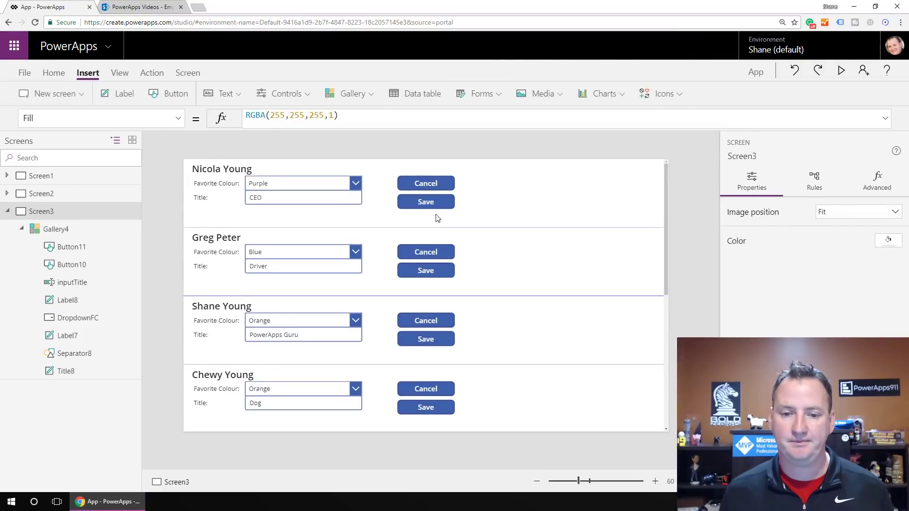
Append ;UpdateContext({LetsEdit: false}) after the Patch function in the Save button's OnSelect formula.
left_click(431, 201)
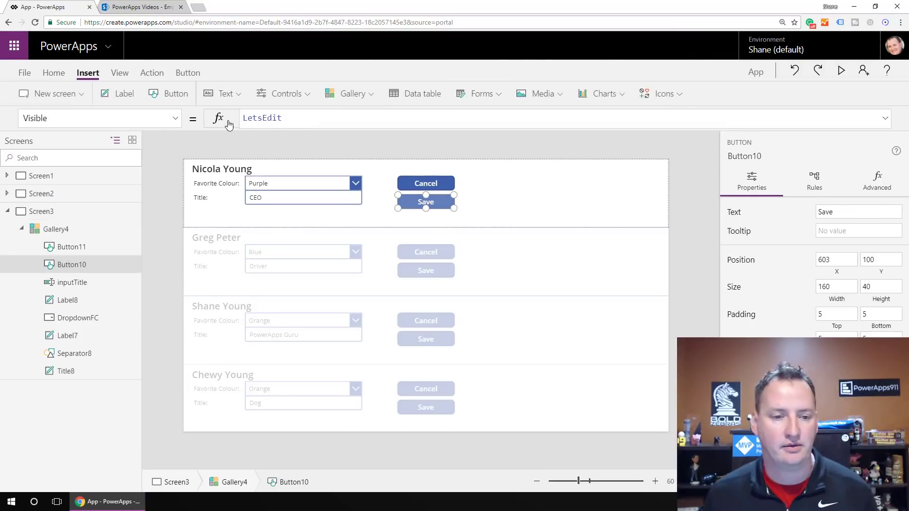
left_click(175, 118)
scroll(130, 229, "up", 2)
scroll(127, 227, "down", 4)
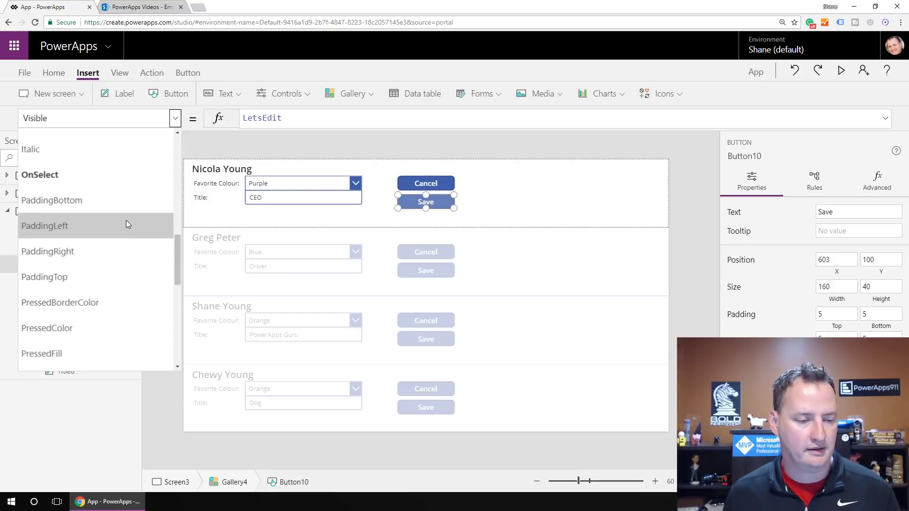
scroll(126, 224, "up", 2)
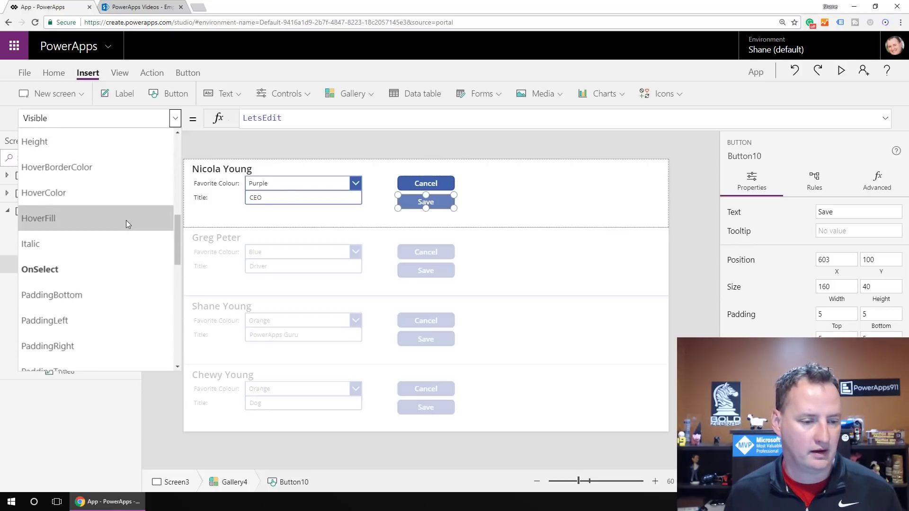
left_click(92, 268)
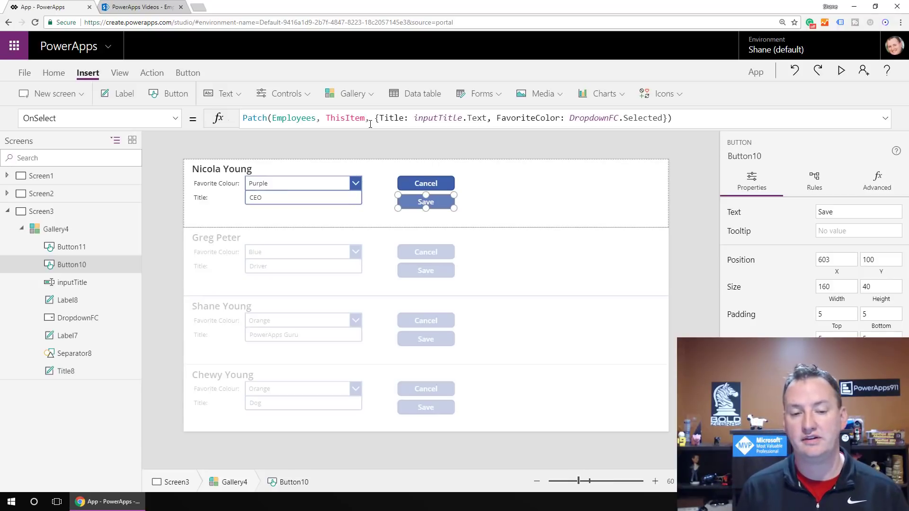
left_click(688, 122)
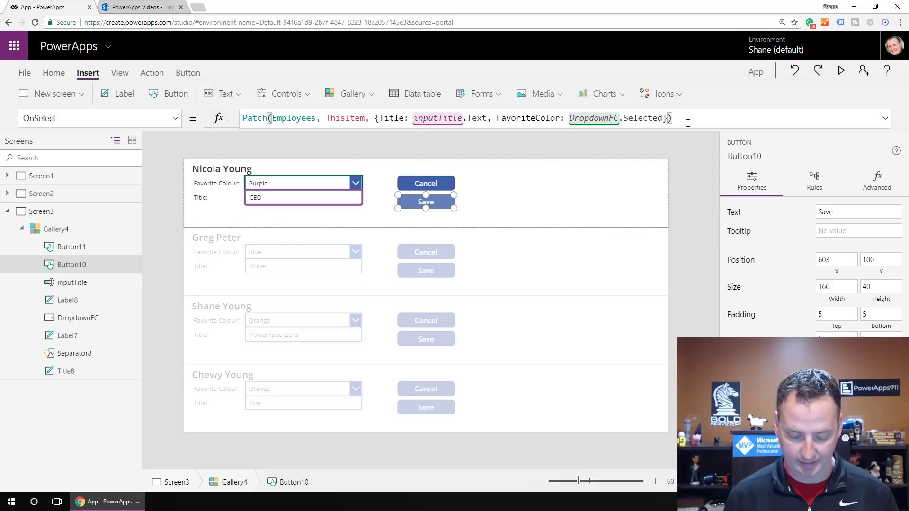
type(";")
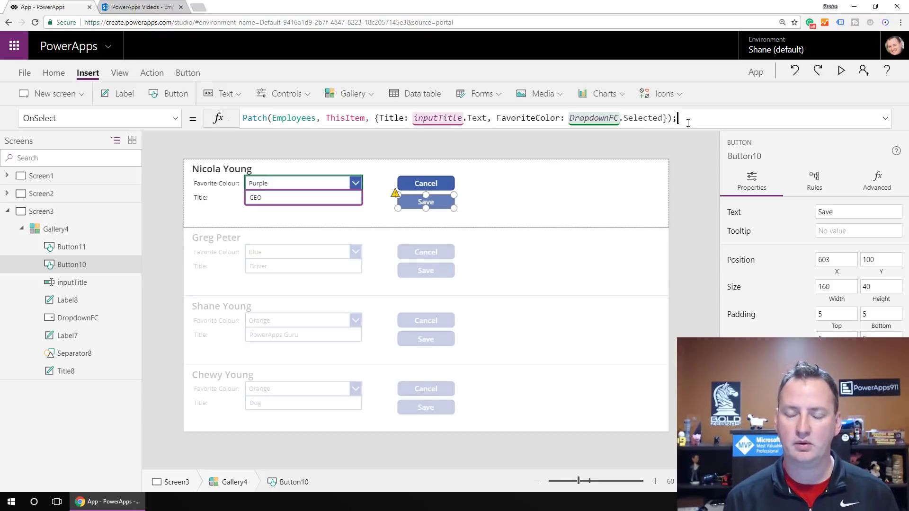
type("UpdateContext(")
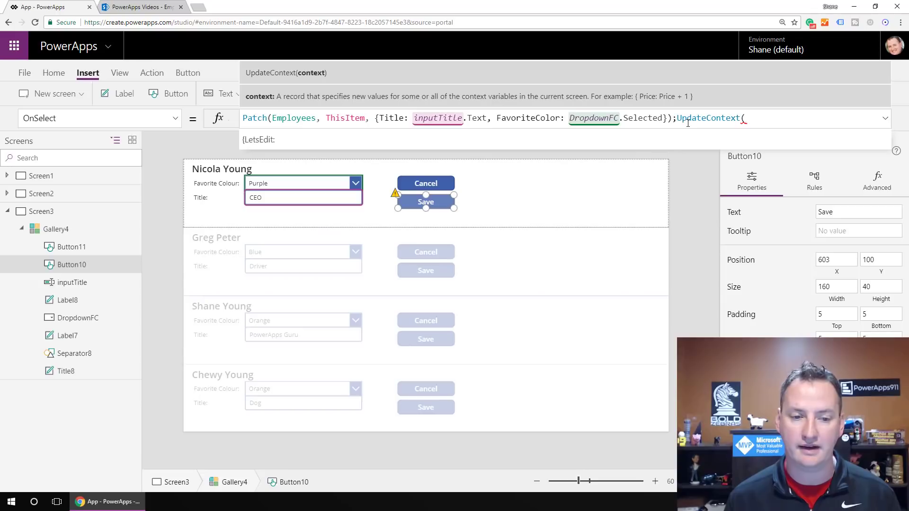
key("Tab")
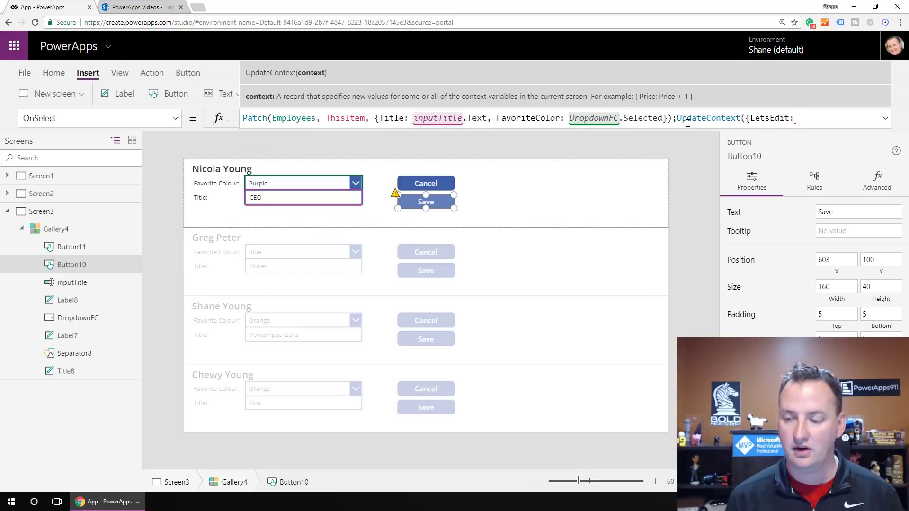
type("false")
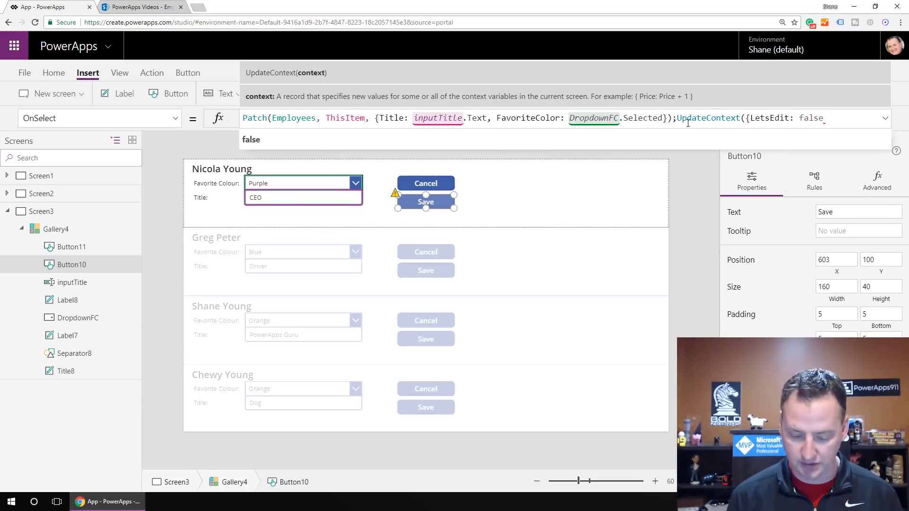
type("})")
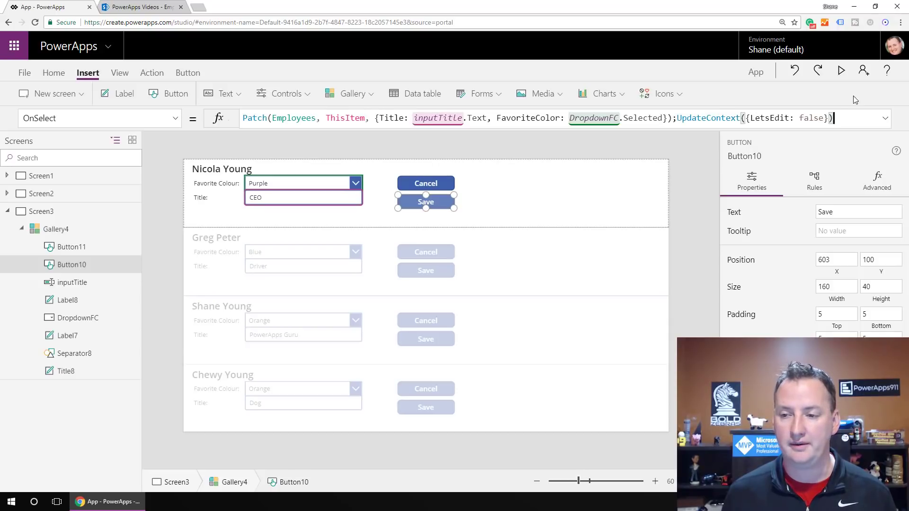
Preview the app, edit the first employee record to favourite colour Red and title "CEO 2", and save it.
left_click(842, 70)
left_click(450, 83)
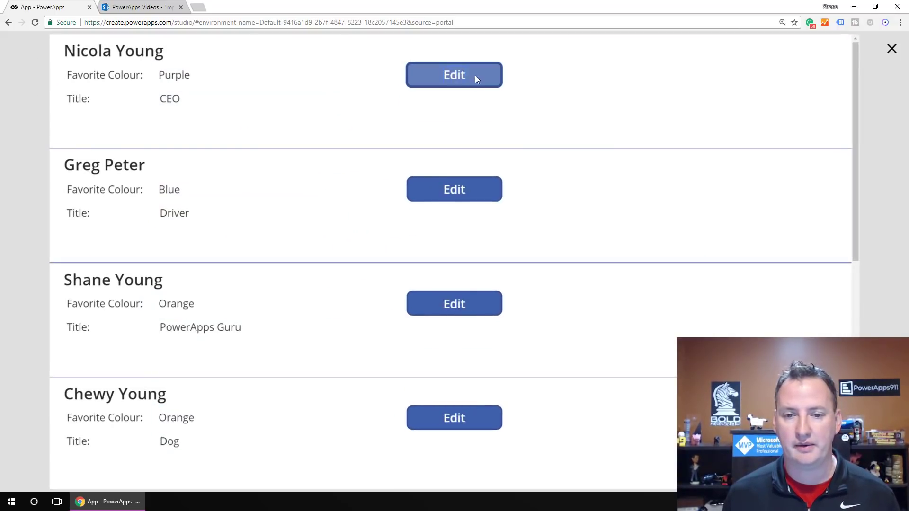
left_click(478, 75)
left_click(337, 74)
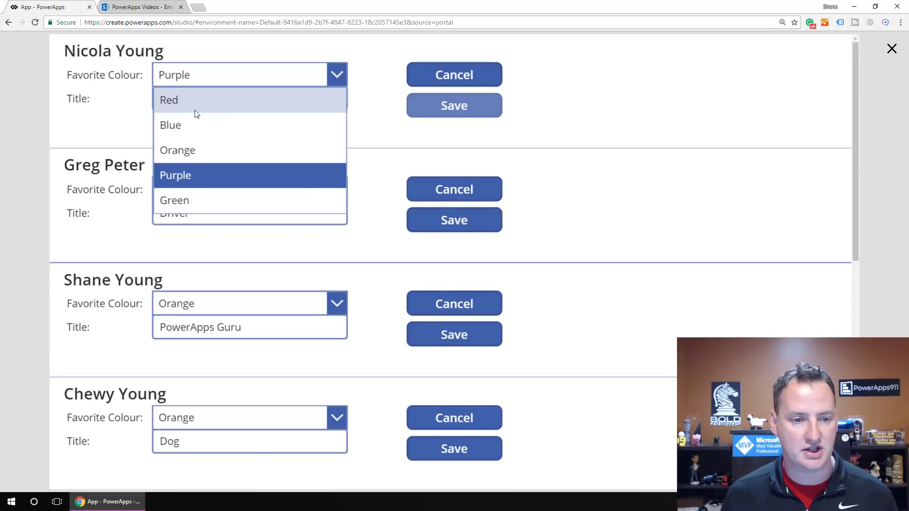
left_click(197, 105)
left_click(245, 102)
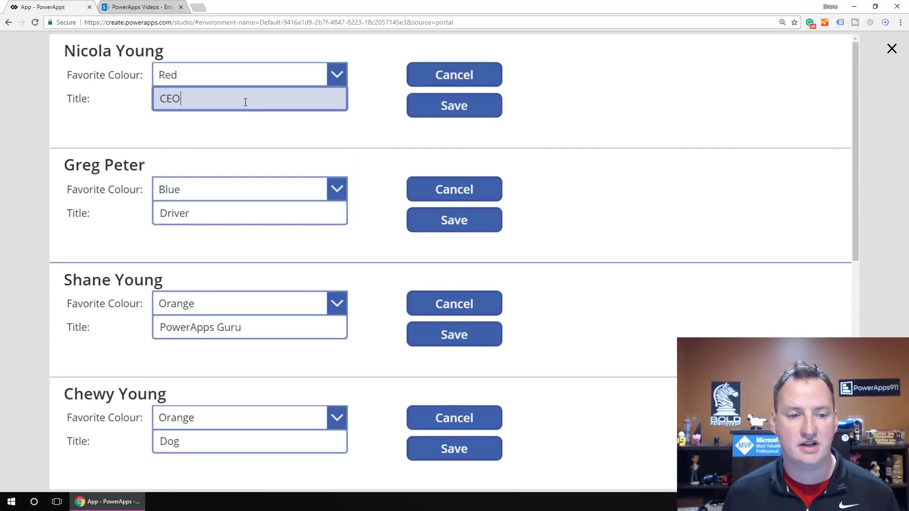
type("2")
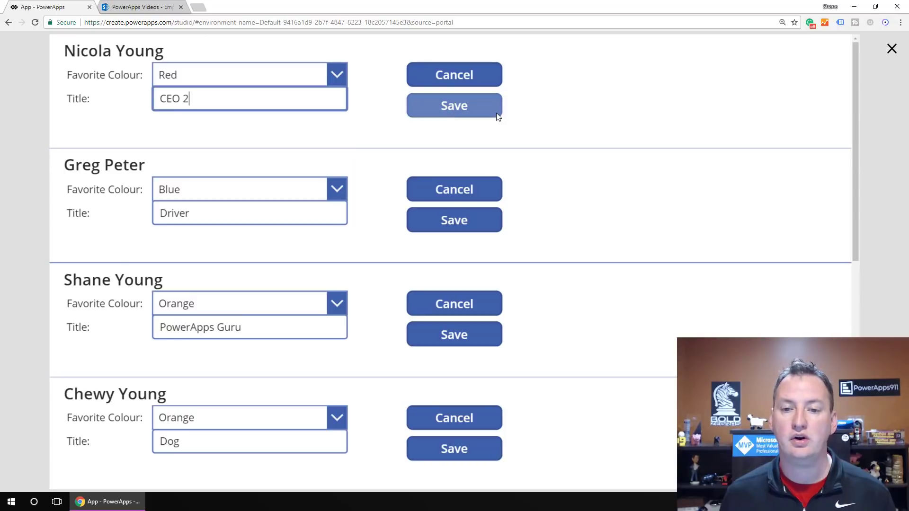
left_click(481, 107)
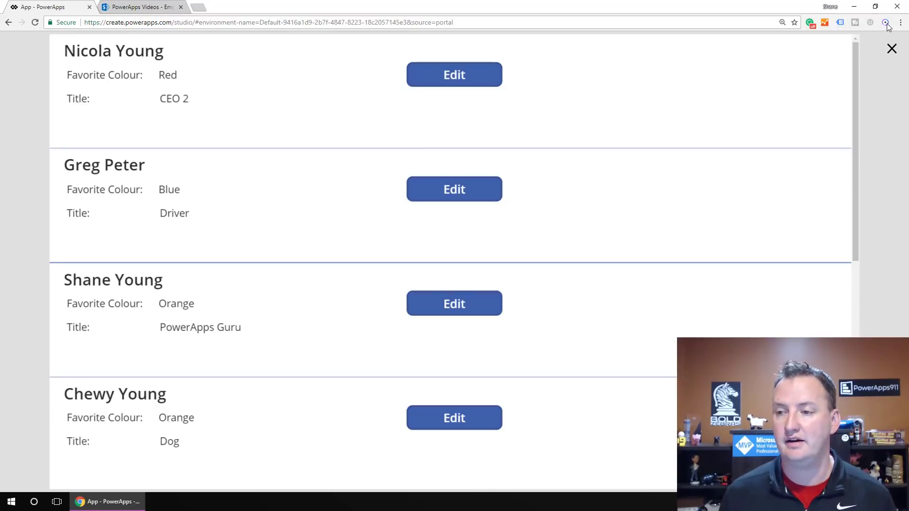
Refresh the SharePoint Employees list to check the first record's title and favourite colour, and return to the app editor.
left_click(140, 7)
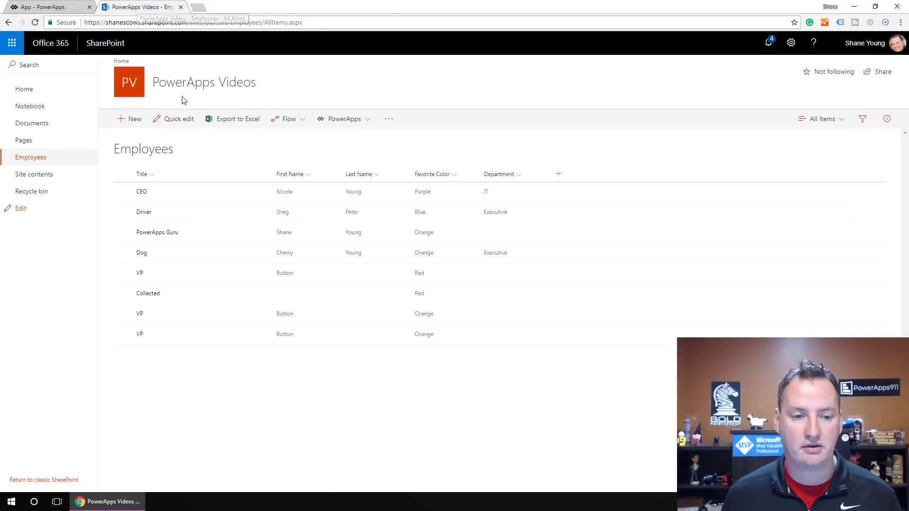
left_click(35, 22)
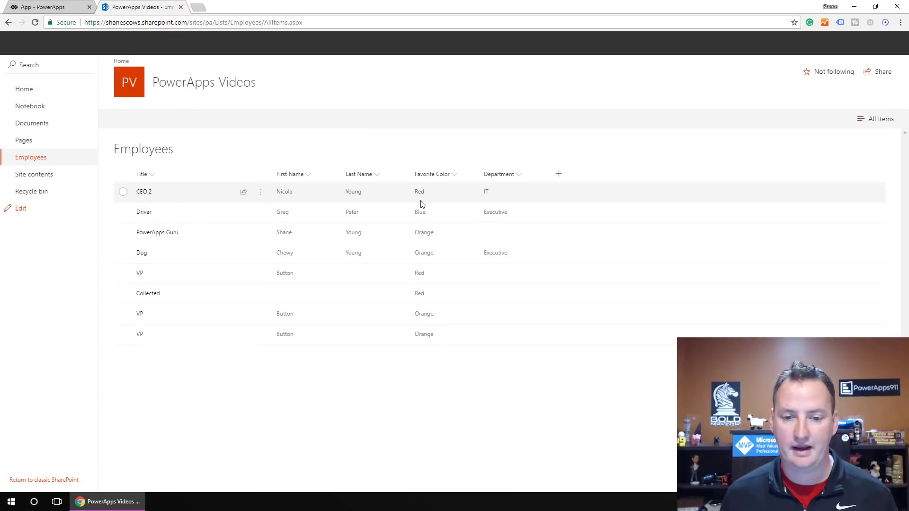
left_click(41, 5)
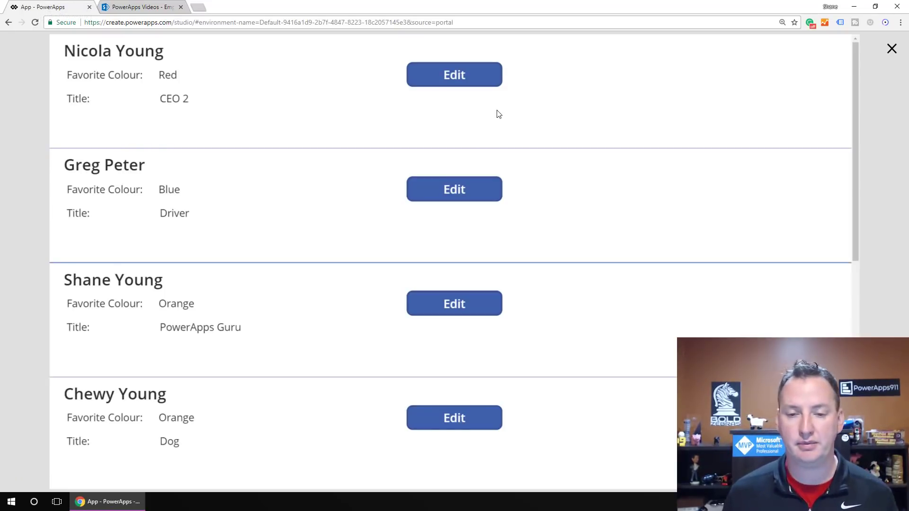
key("Escape")
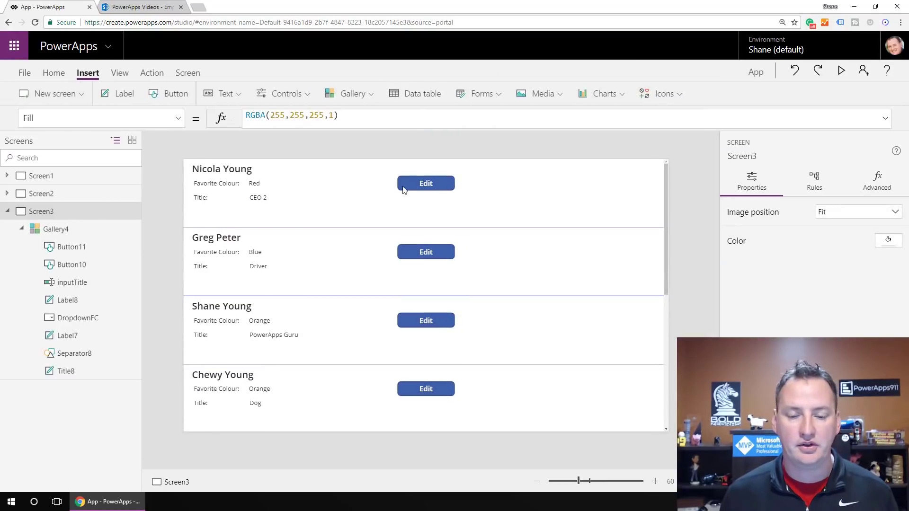
Preview the app, change the first employee's favourite colour to Purple, and cancel the edit to test the Cancel behaviour.
left_click(843, 72)
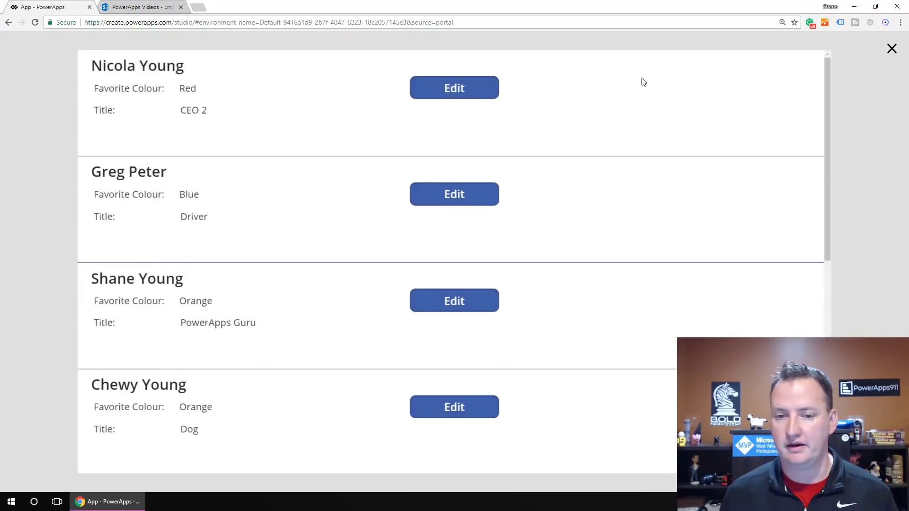
left_click(483, 76)
left_click(333, 77)
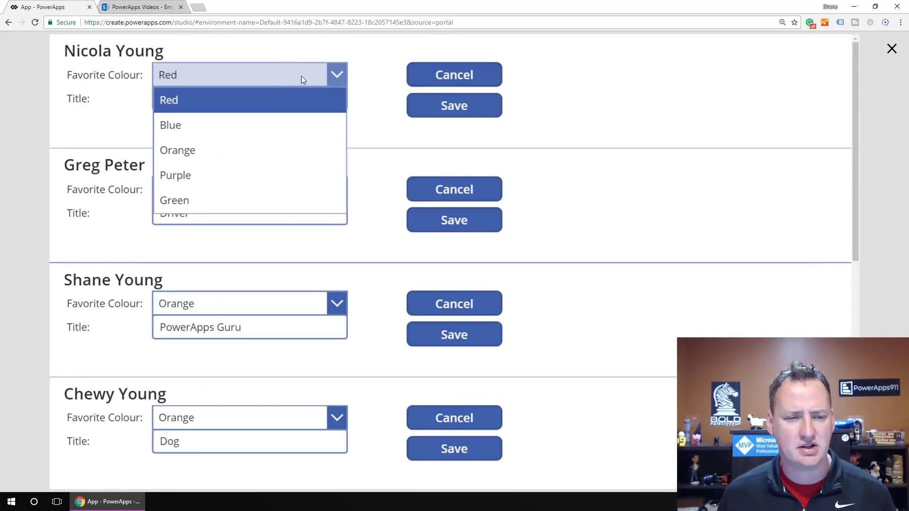
left_click(209, 174)
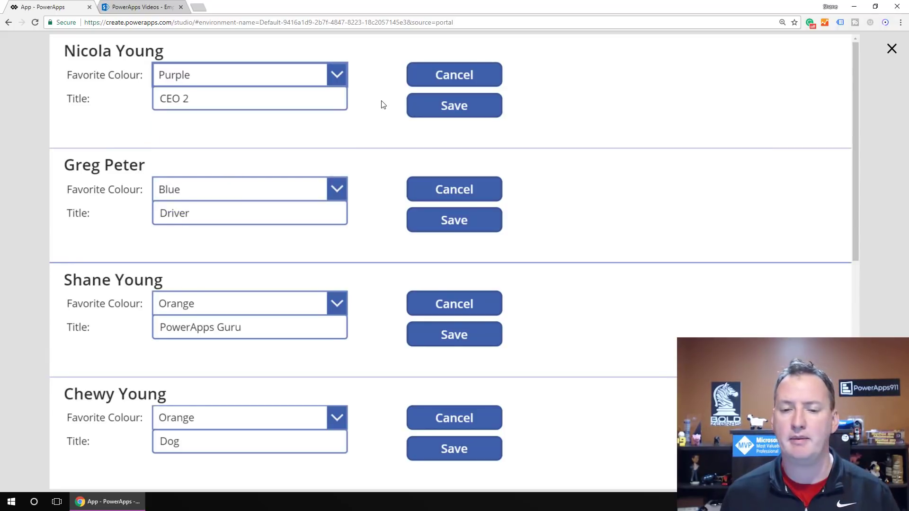
left_click(483, 77)
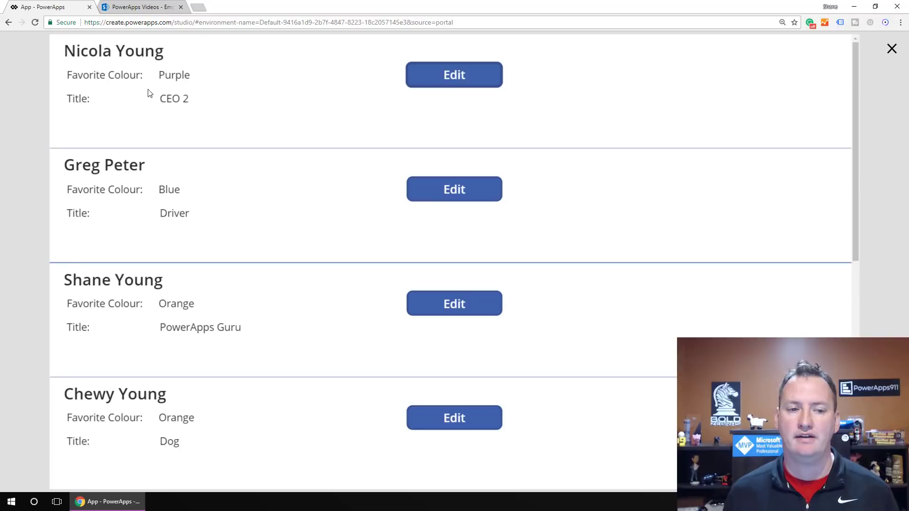
left_click(893, 49)
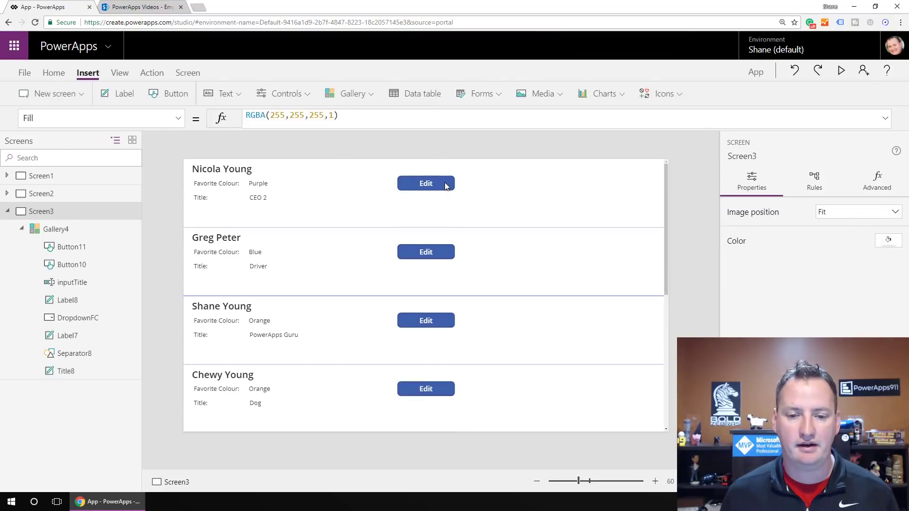
Append ;Reset(DropdownFC) to the OnSelect formula of the Edit/Cancel button in the first gallery row.
left_click(444, 184)
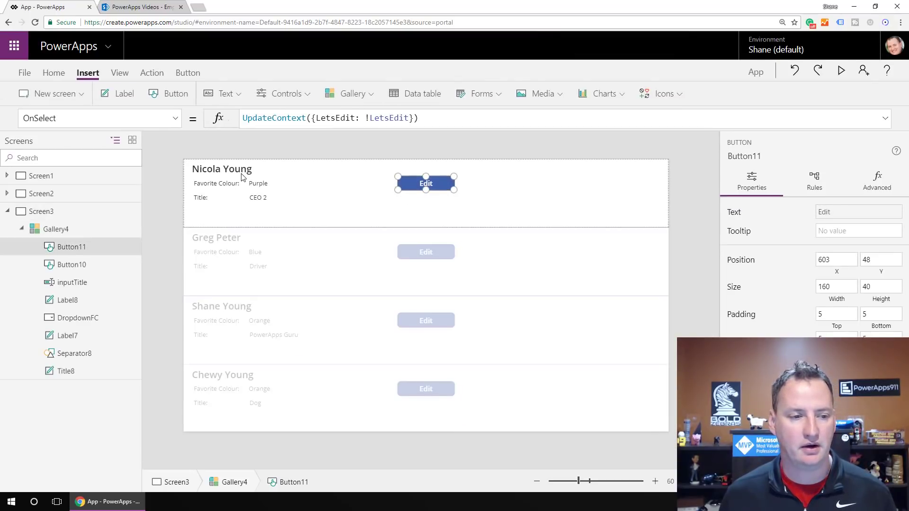
left_click(448, 120)
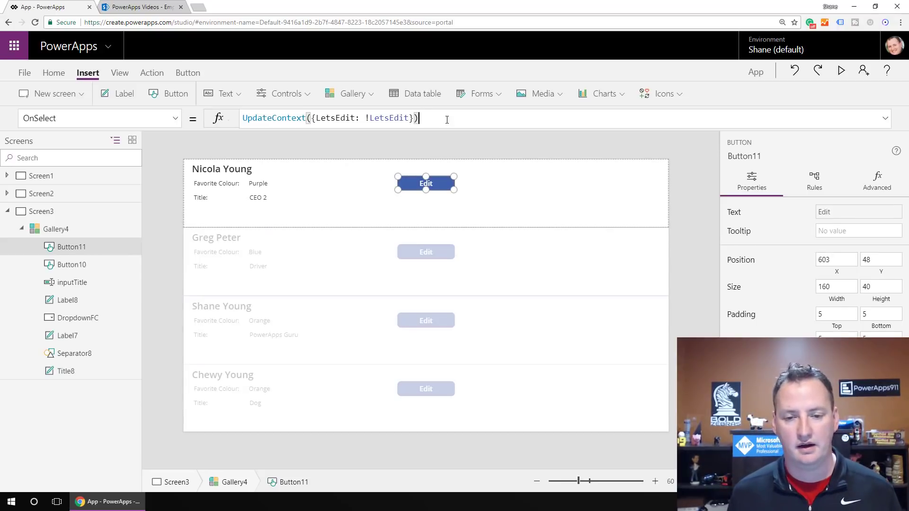
type(";re")
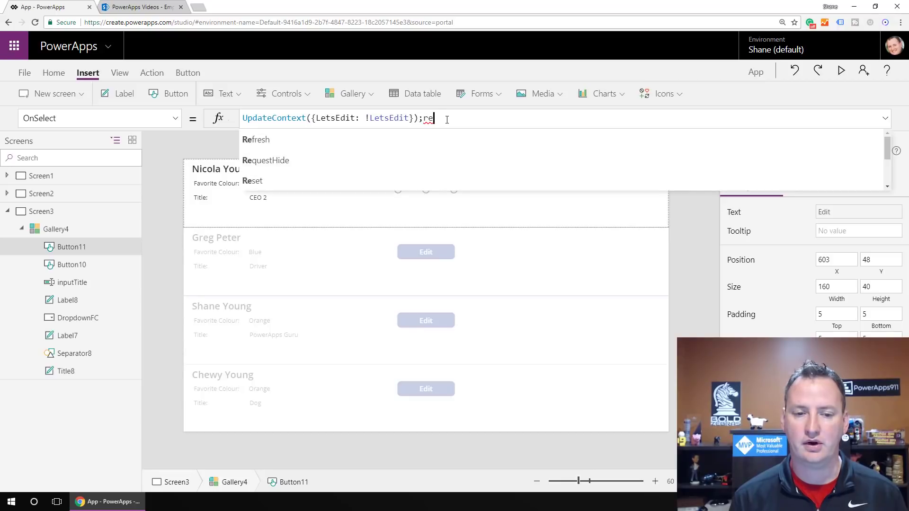
type("set(")
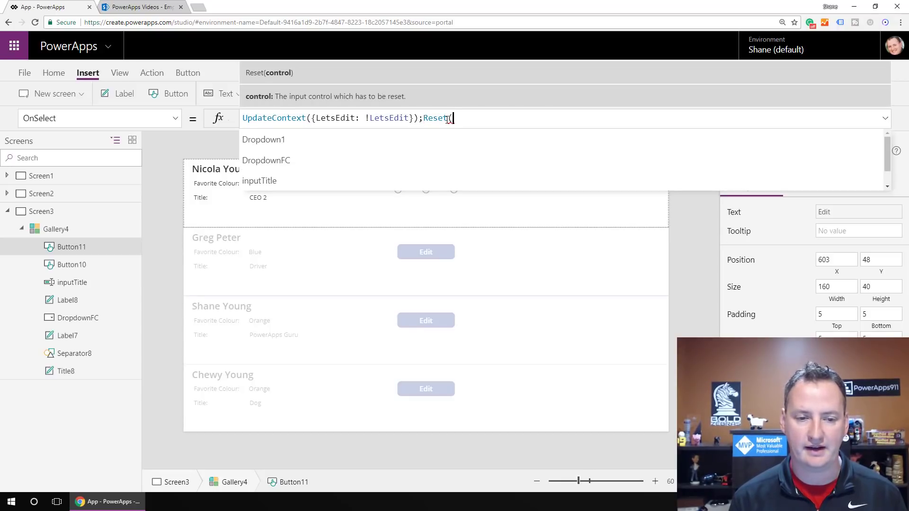
key("Tab")
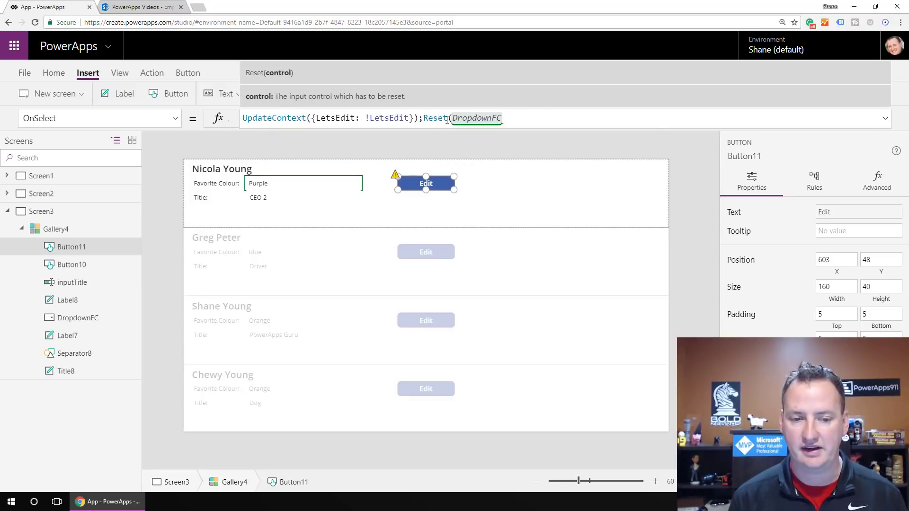
type(")")
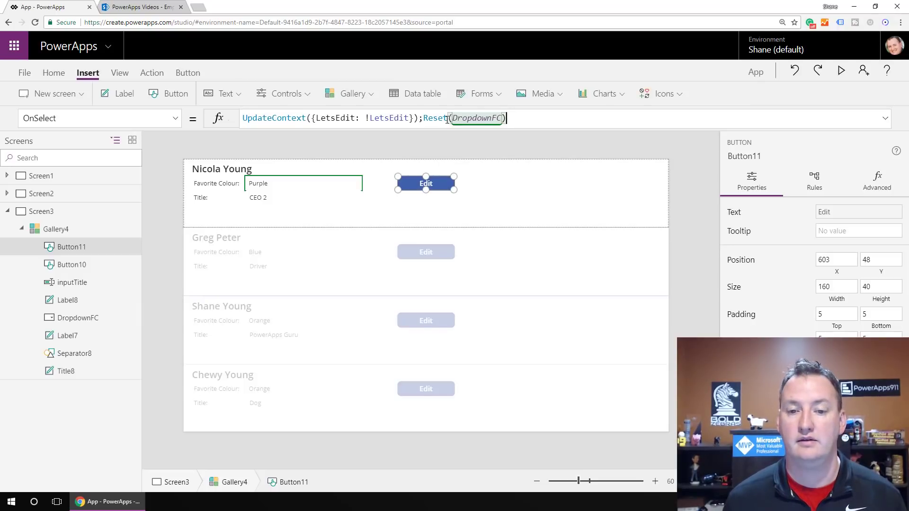
left_click(491, 178)
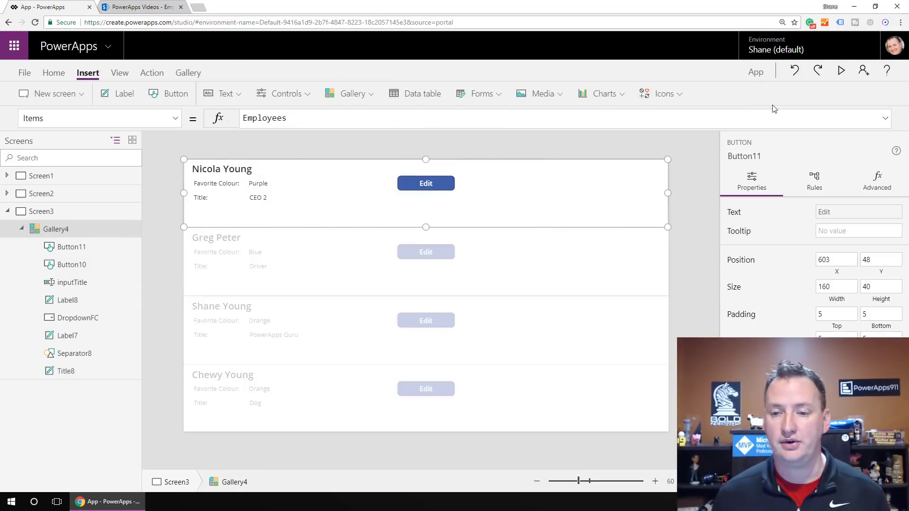
Preview the app, choose Green as the first employee's favourite colour, and cancel the edit to test the dropdown reset.
left_click(842, 73)
left_click(433, 80)
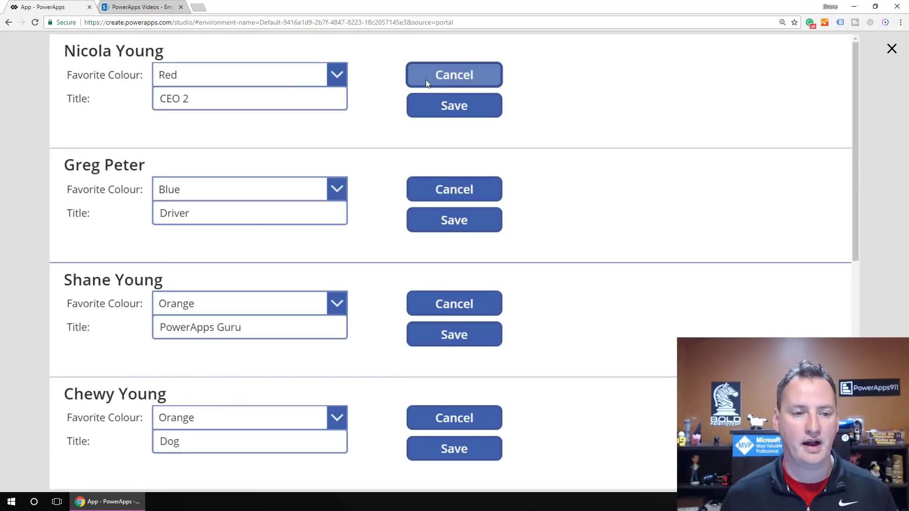
left_click(331, 74)
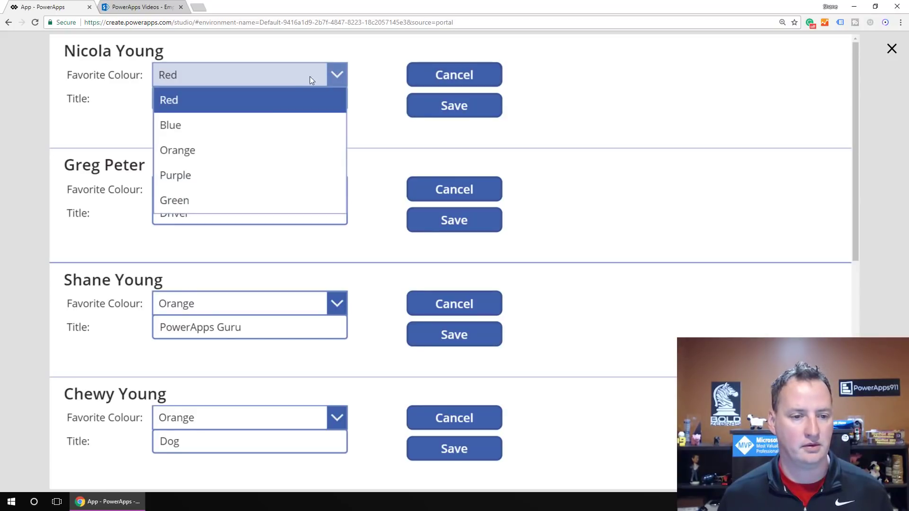
left_click(199, 203)
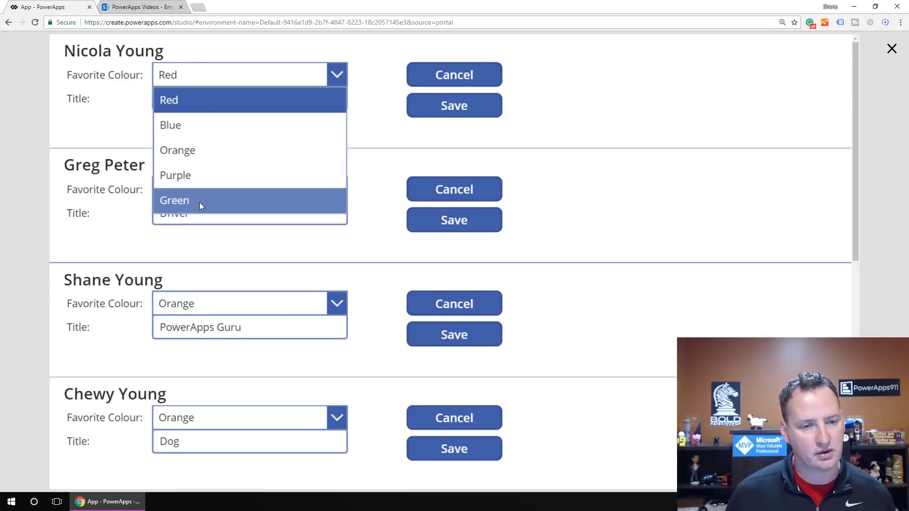
left_click(487, 75)
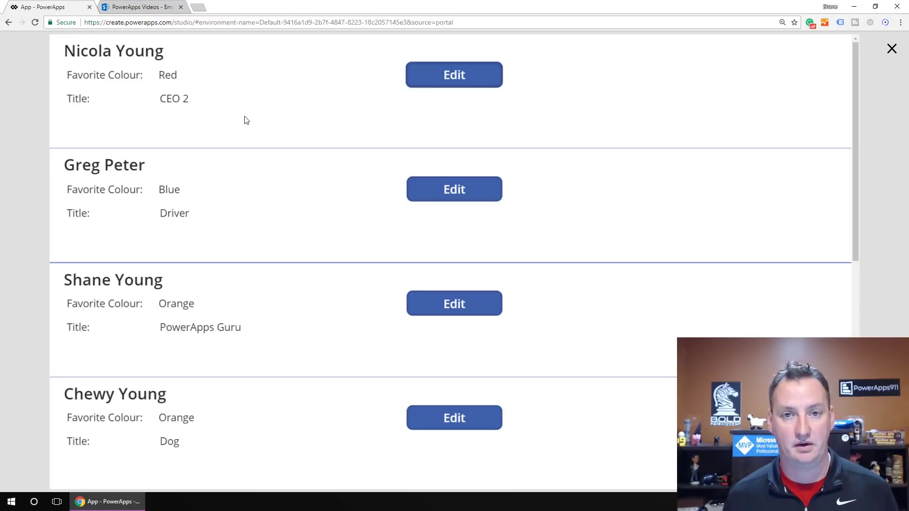
left_click(892, 49)
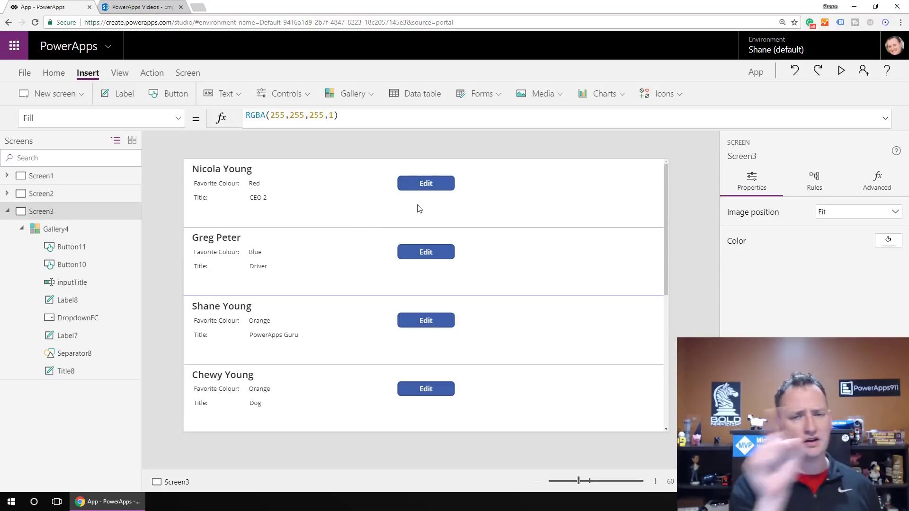
Toggle the gallery into edit mode within the editor and select the gallery.
left_click(444, 189)
left_click(442, 190, "alt")
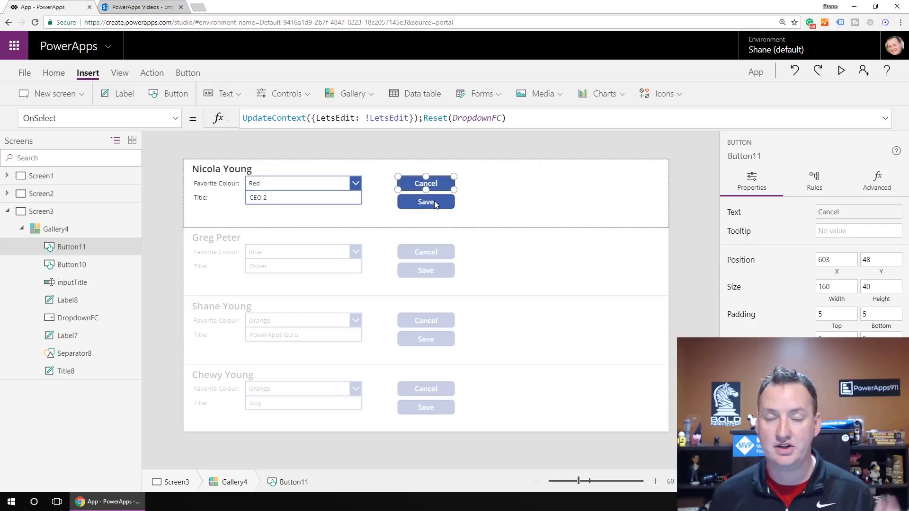
left_click(480, 207)
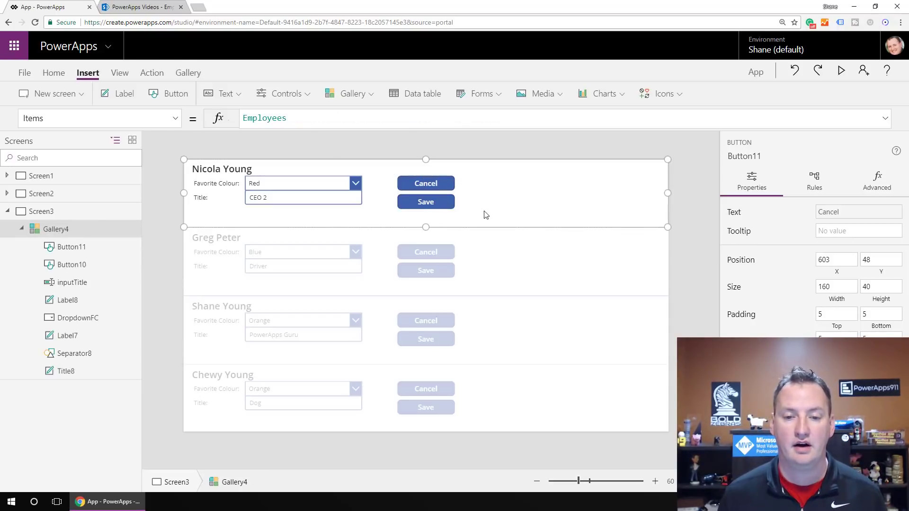
On Screen2, review the upper button's OnSelect Patch formula with Defaults(Employees) and set its FirstName value to "Video".
left_click(50, 198)
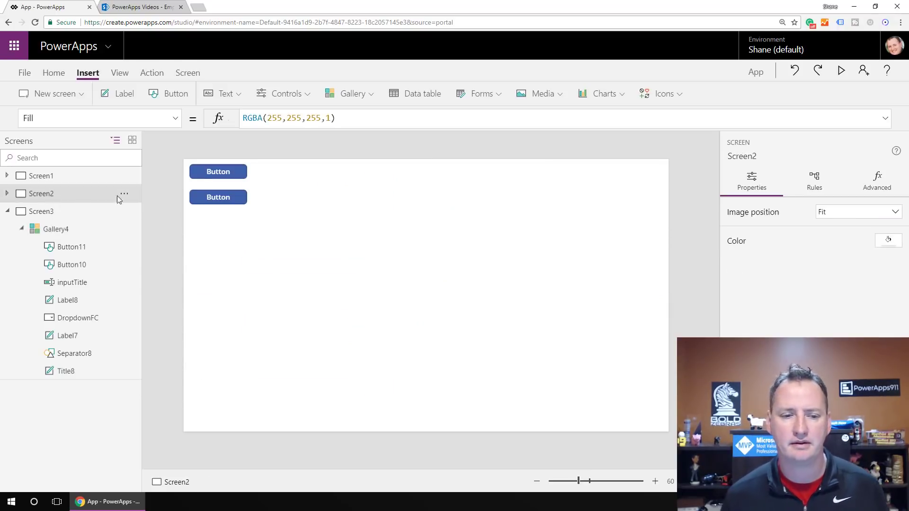
left_click(239, 172)
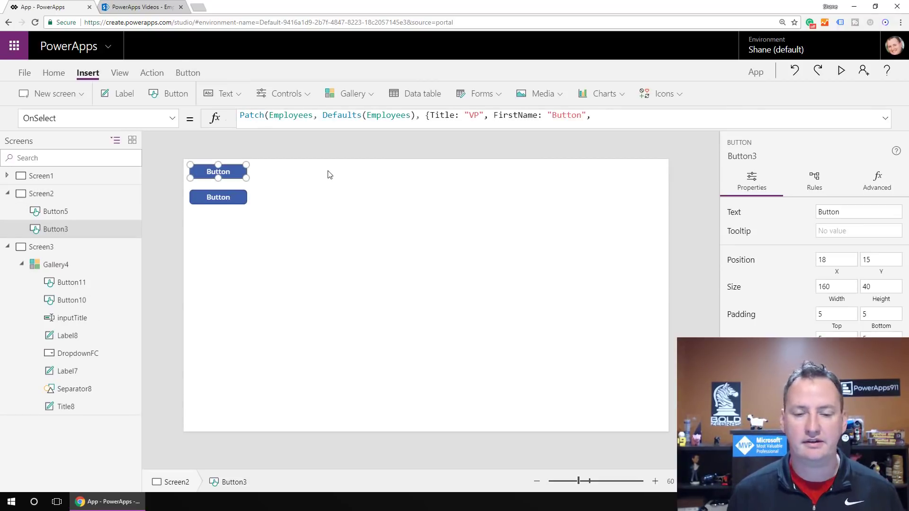
left_click_drag(416, 127, 413, 262)
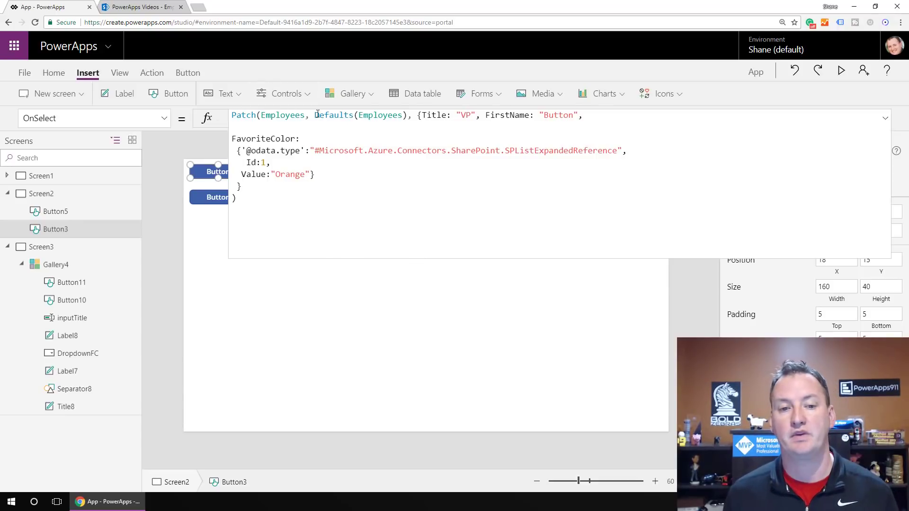
left_click_drag(314, 114, 407, 115)
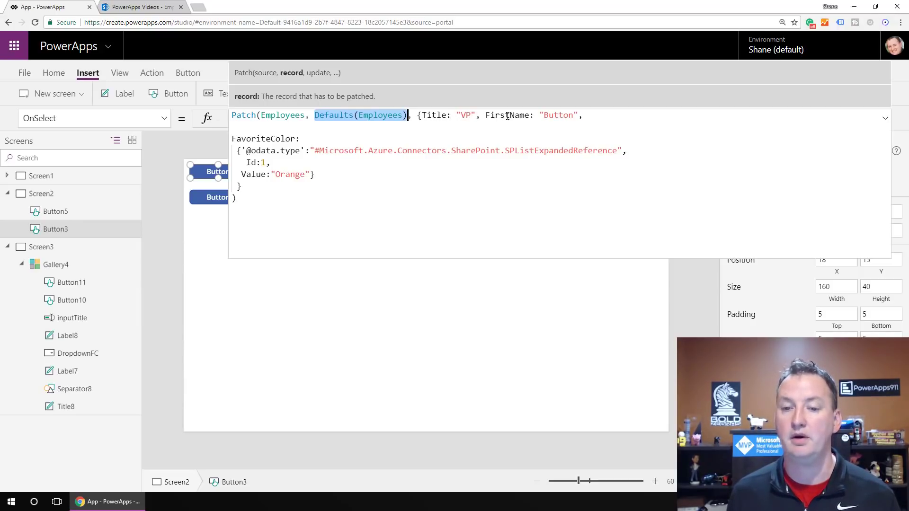
double_click(573, 116)
type("Video")
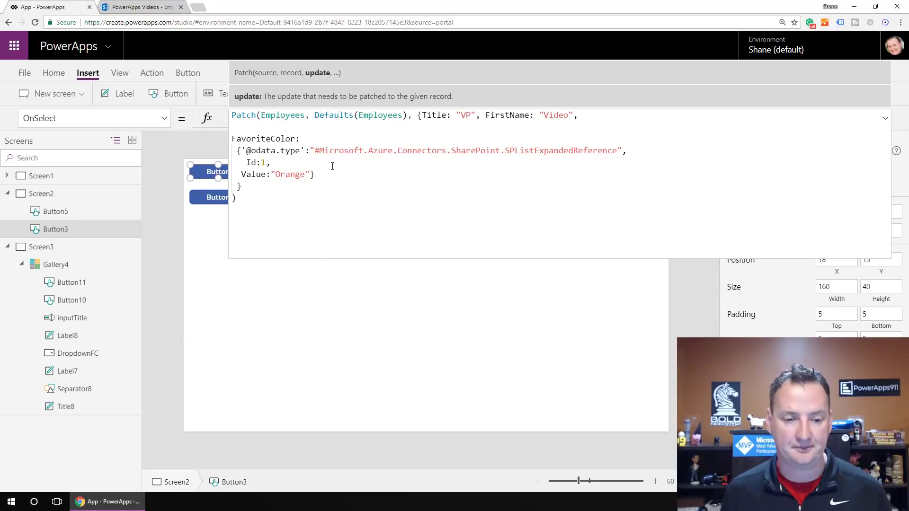
left_click(430, 284)
left_click_drag(435, 259, 440, 127)
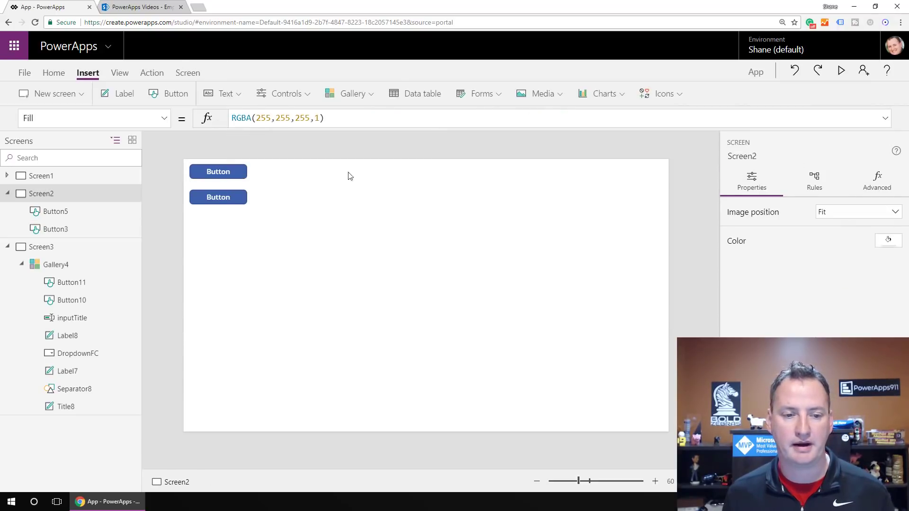
Run the upper button in the app preview to create the record, check the SharePoint Employees list, and return to the editor.
left_click(841, 71)
left_click(136, 65)
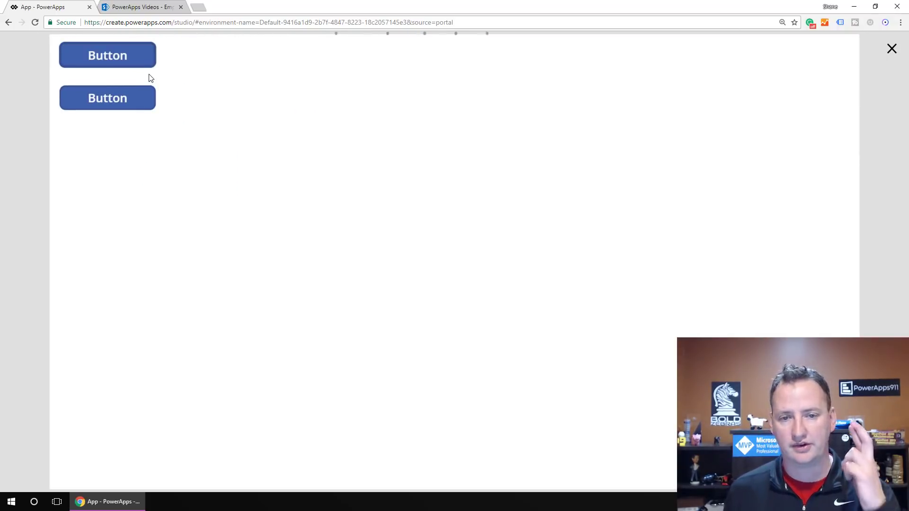
left_click(134, 7)
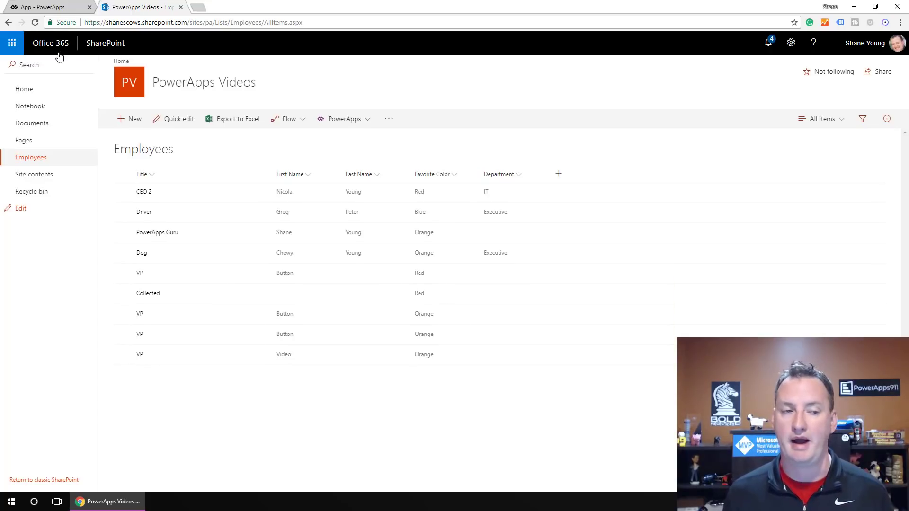
left_click(60, 10)
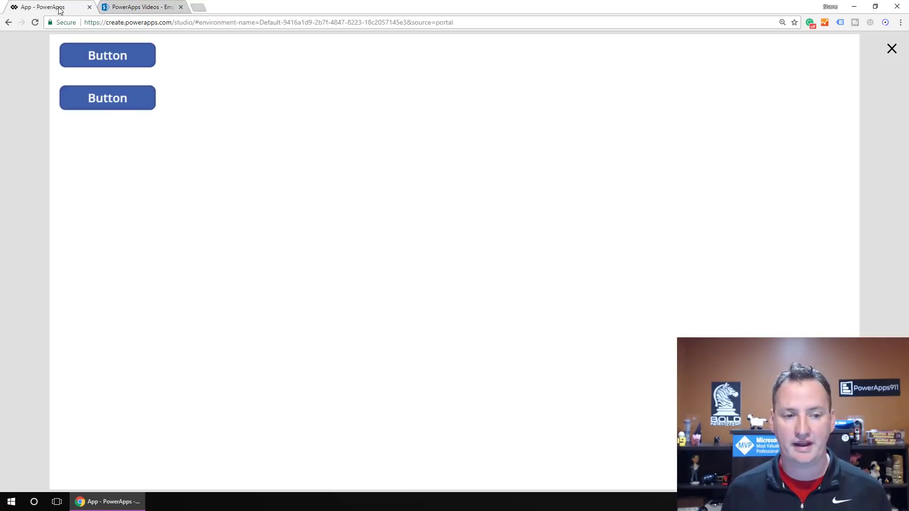
left_click(894, 50)
Add a FirstName field with a sample first name to the lower button's Collect formula, and start the app preview.
left_click(236, 202)
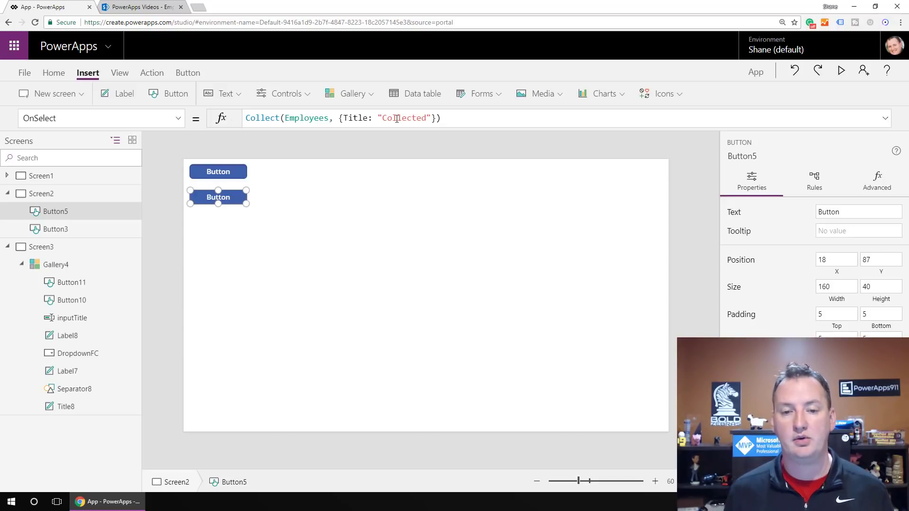
left_click(432, 118)
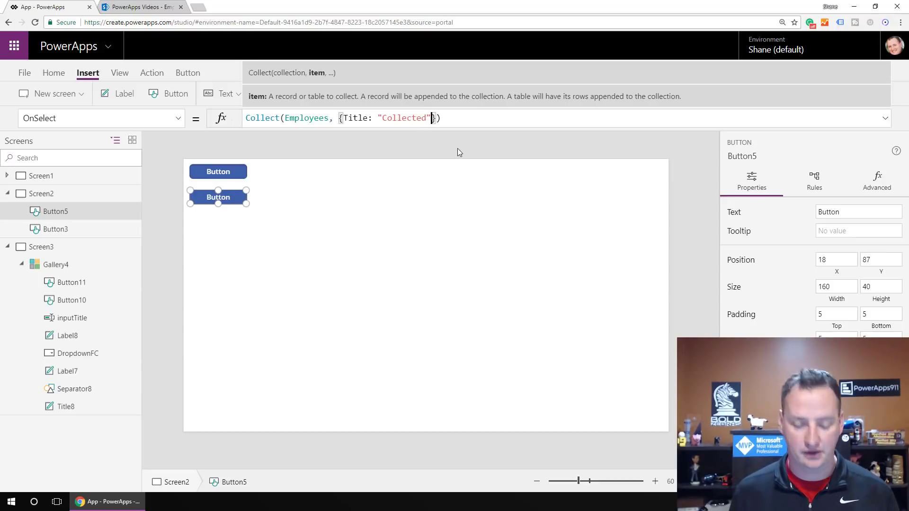
type(", Fi")
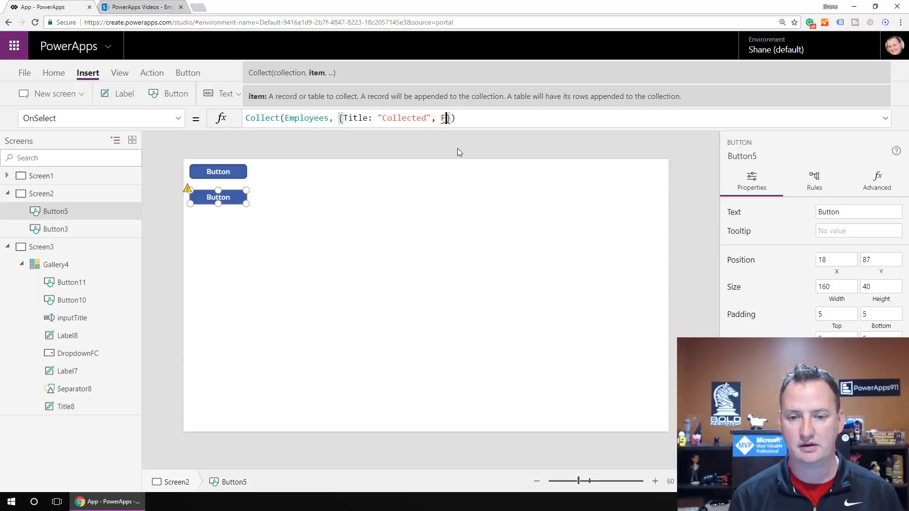
type("rstN")
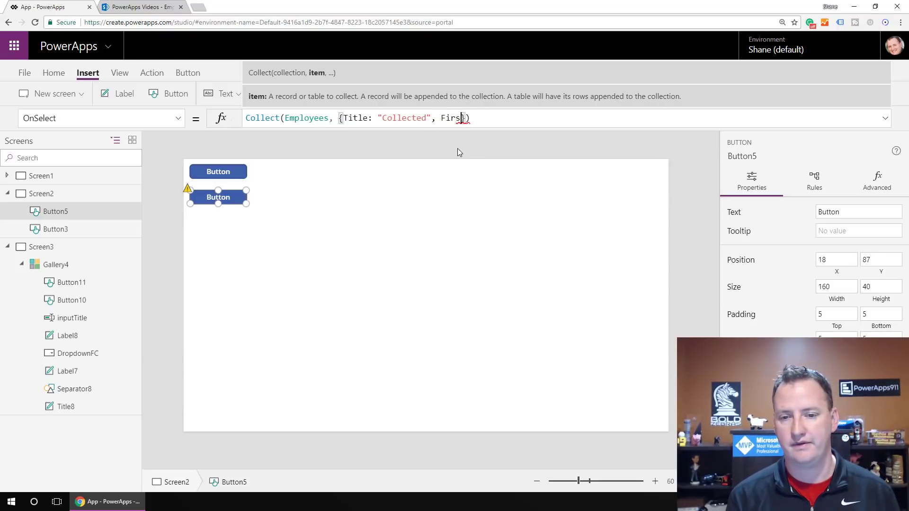
type("ame: \"")
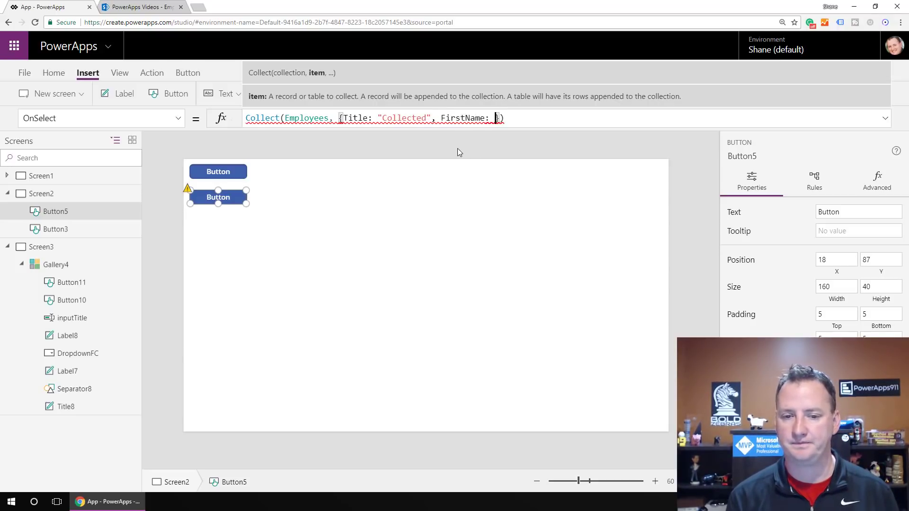
type("Bob\"")
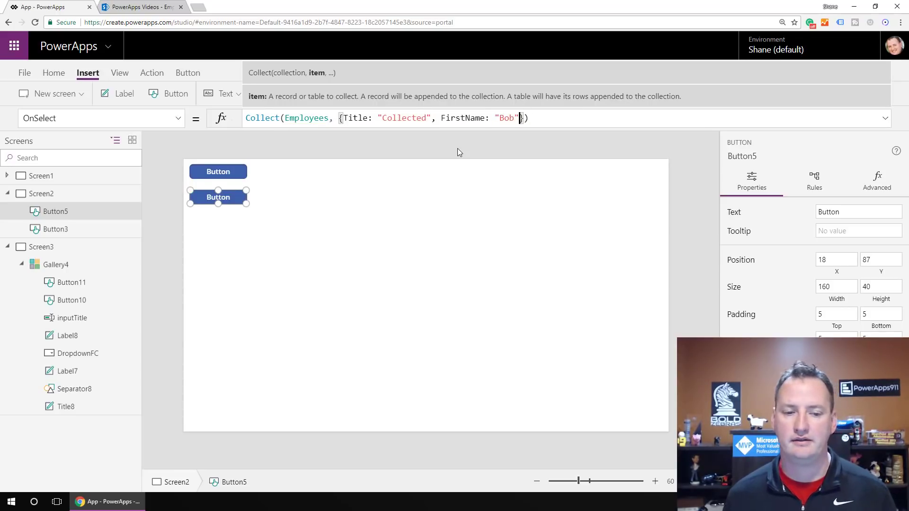
left_click(417, 183)
left_click(841, 70)
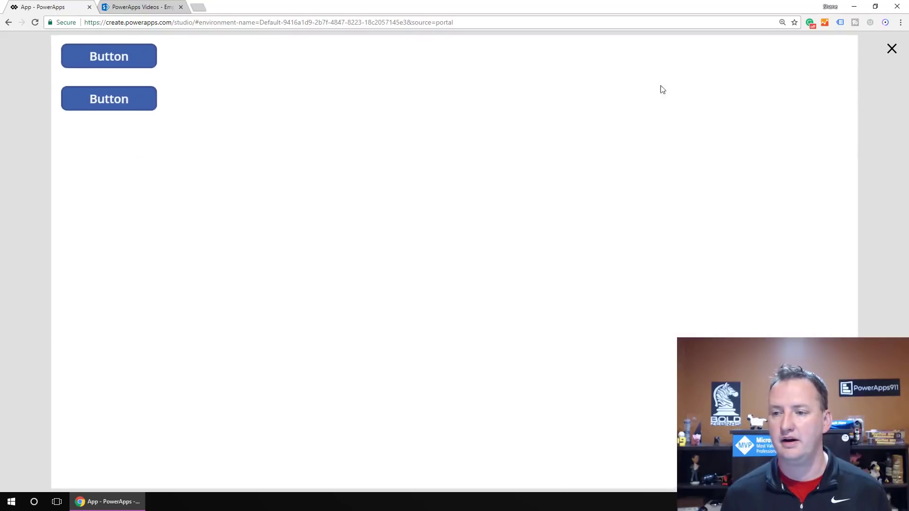
Run the lower button's Collect formula in the preview, refresh the SharePoint Employees list to check the new record, and return to the editor.
left_click(89, 98)
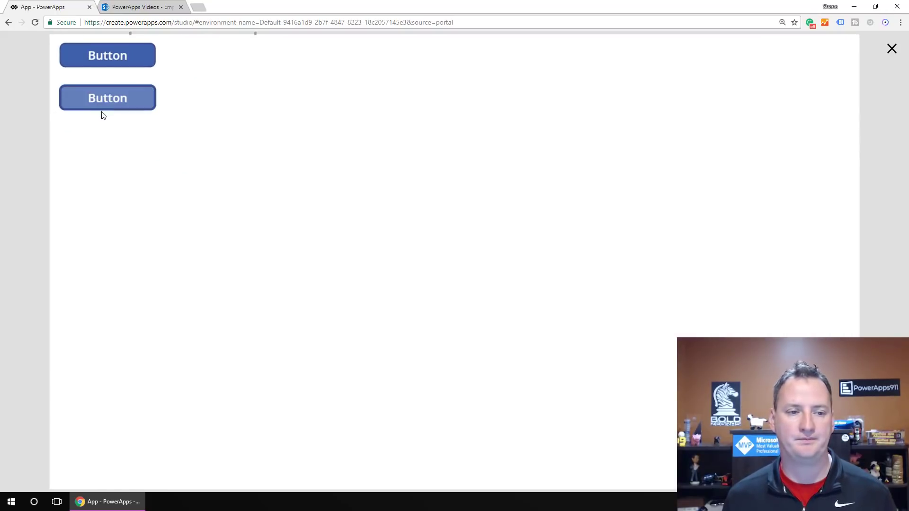
left_click(162, 7)
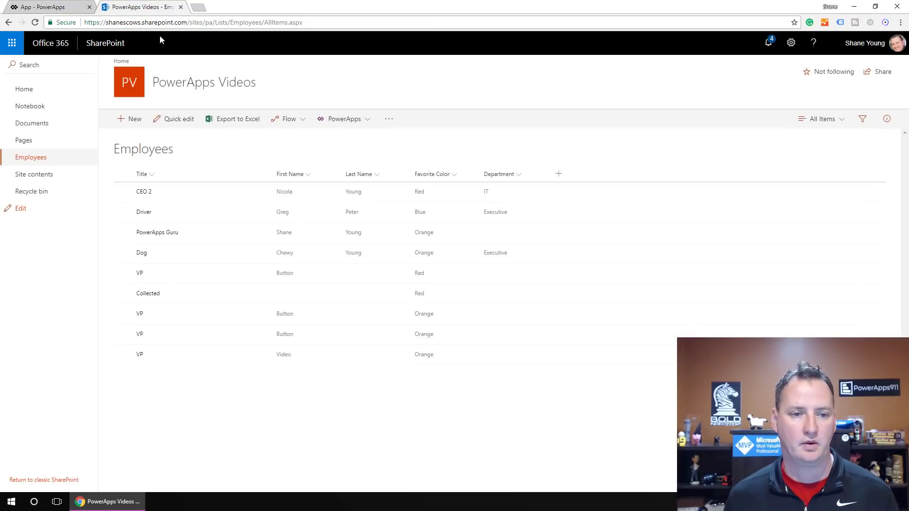
left_click(35, 23)
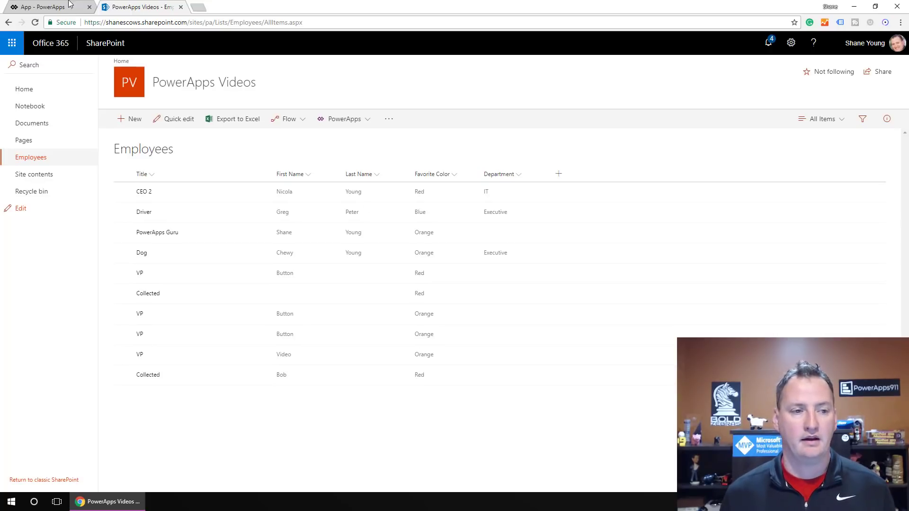
left_click(45, 6)
left_click(890, 49)
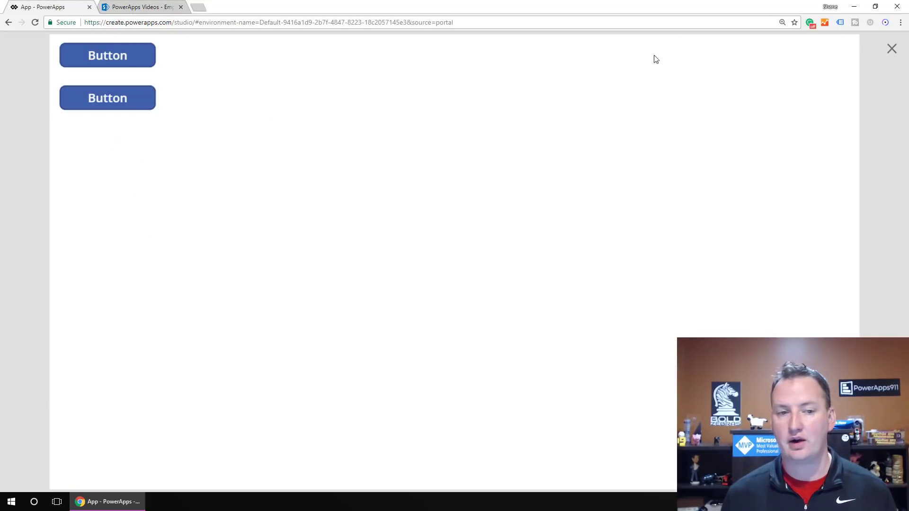
Copy the FavoriteColor block, with its SPListExpandedReference record and closing brace, from the upper button's OnSelect Patch formula.
left_click(237, 202)
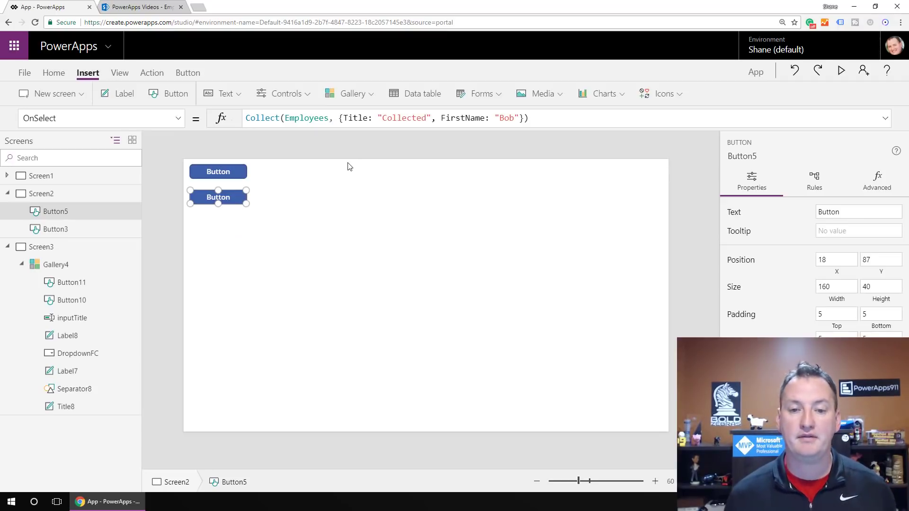
left_click(228, 171)
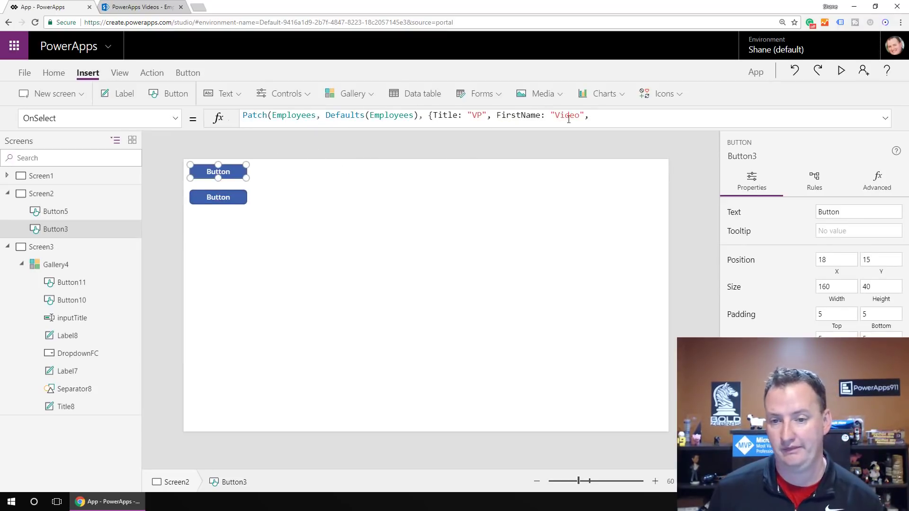
left_click(647, 124)
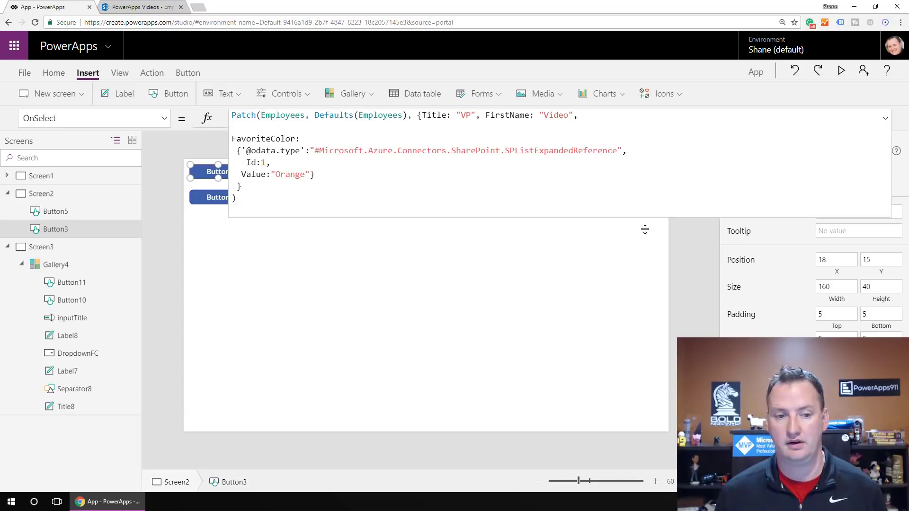
left_click_drag(239, 189, 232, 142)
right_click(251, 139)
left_click(244, 151)
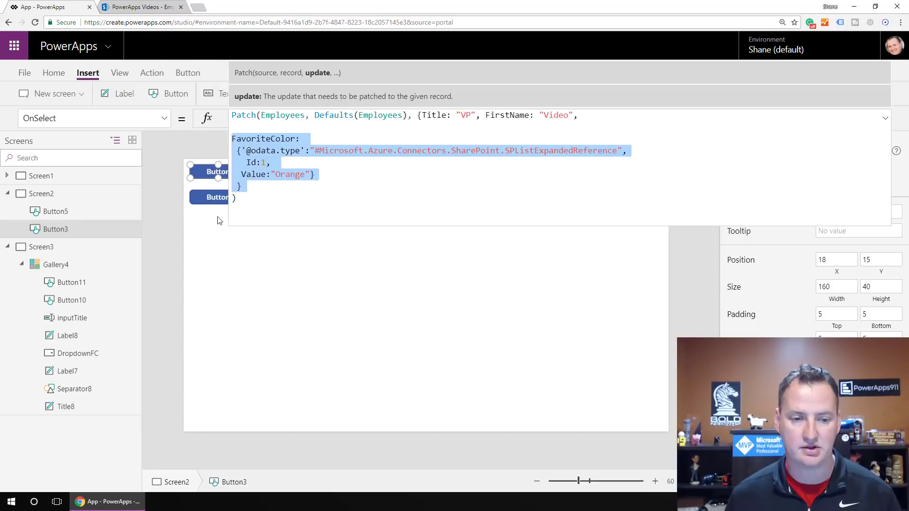
left_click(197, 245)
left_click_drag(305, 226, 306, 110)
Insert the copied FavoriteColor block after the FirstName field in the lower button's Collect formula and remove the surplus closing brace.
left_click(219, 198)
left_click(506, 118)
type(",")
key("shift+Return")
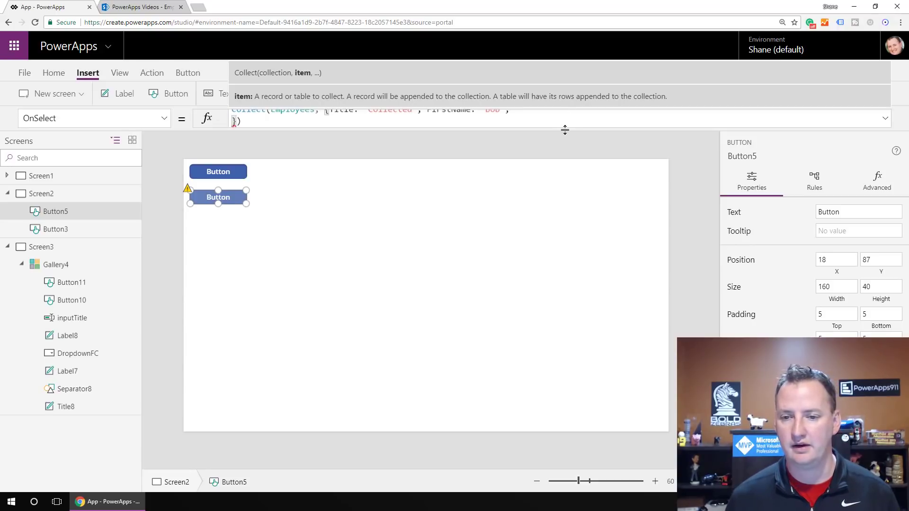
left_click_drag(566, 128, 547, 305)
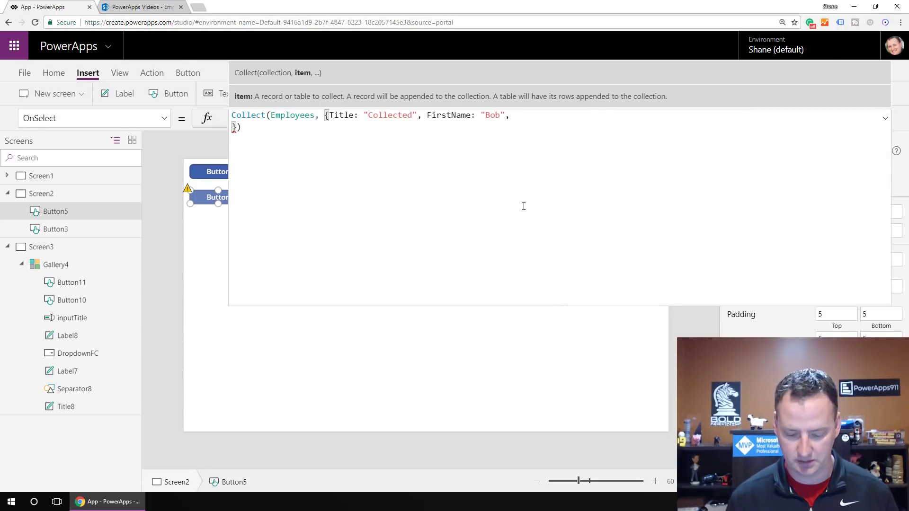
key("shift+Return")
key("Up")
key("Up")
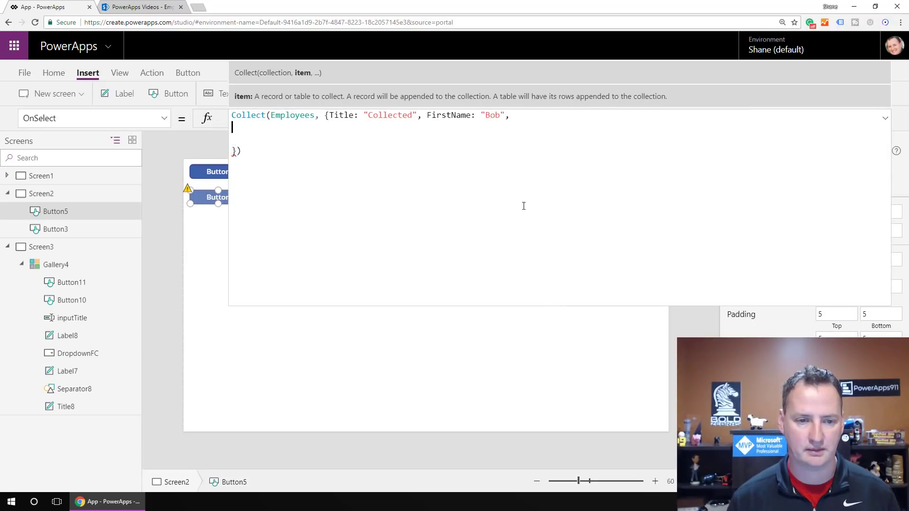
key("ctrl+v")
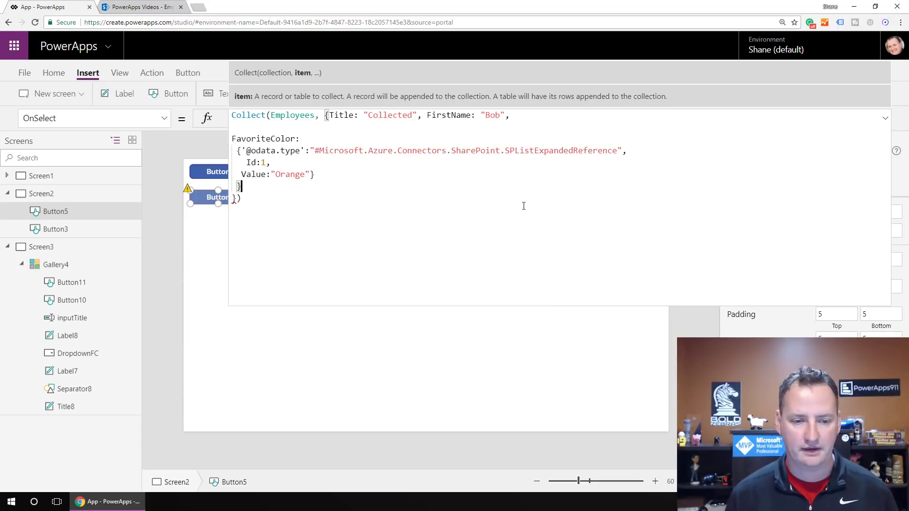
key("Down")
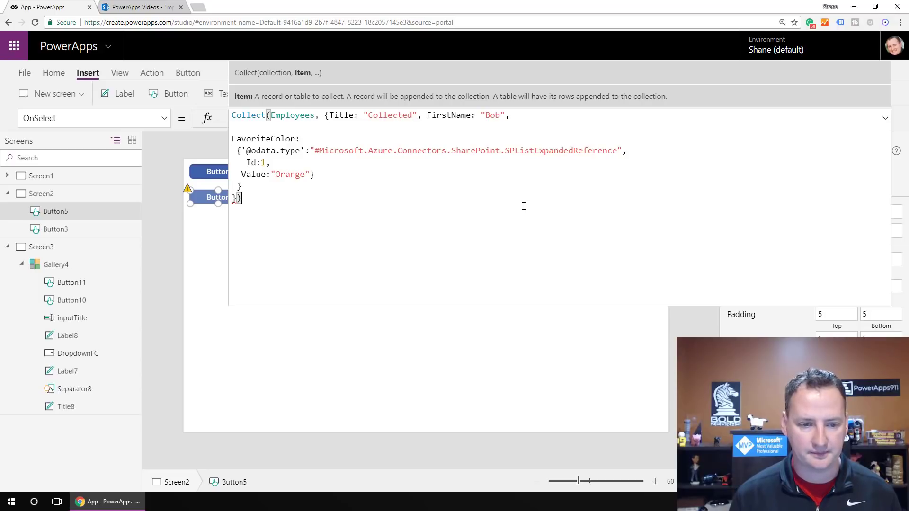
key("Left")
key("BackSpace")
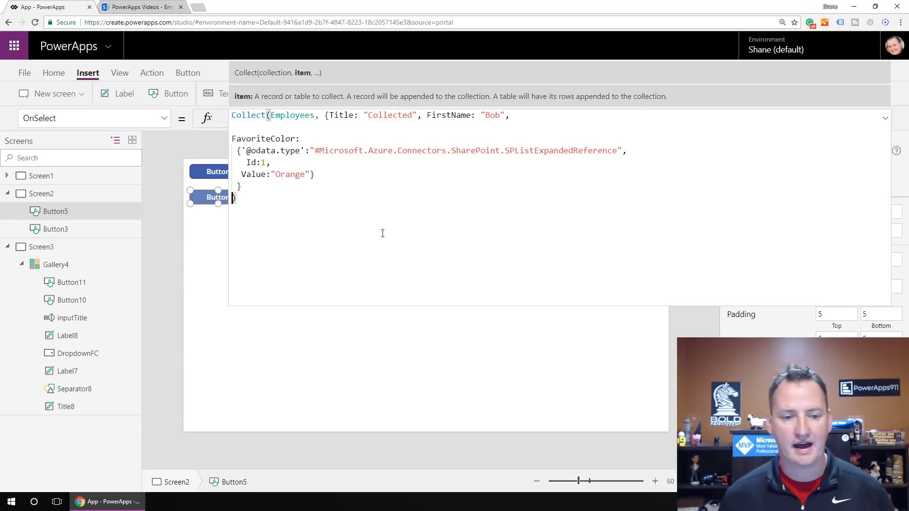
Replace the FirstName value in the lower button's Collect formula with a different sample first name and collapse the formula area.
double_click(499, 114)
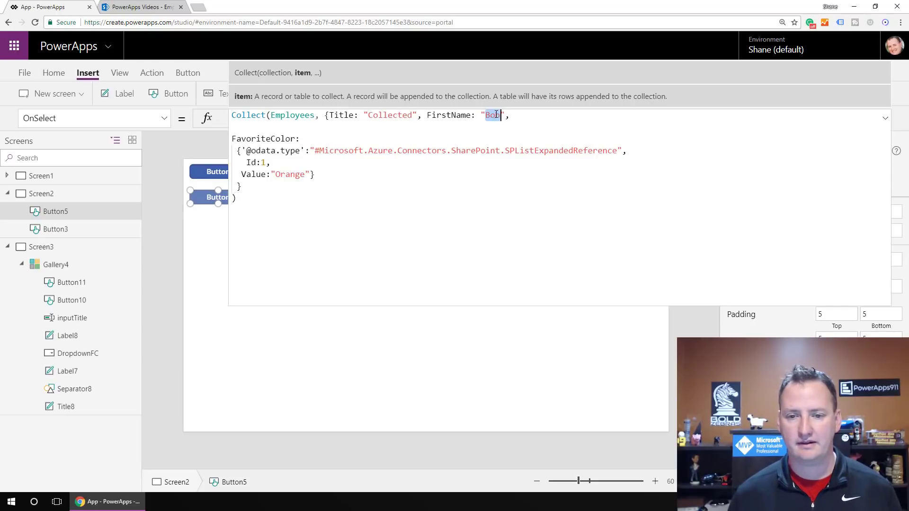
type("Larry")
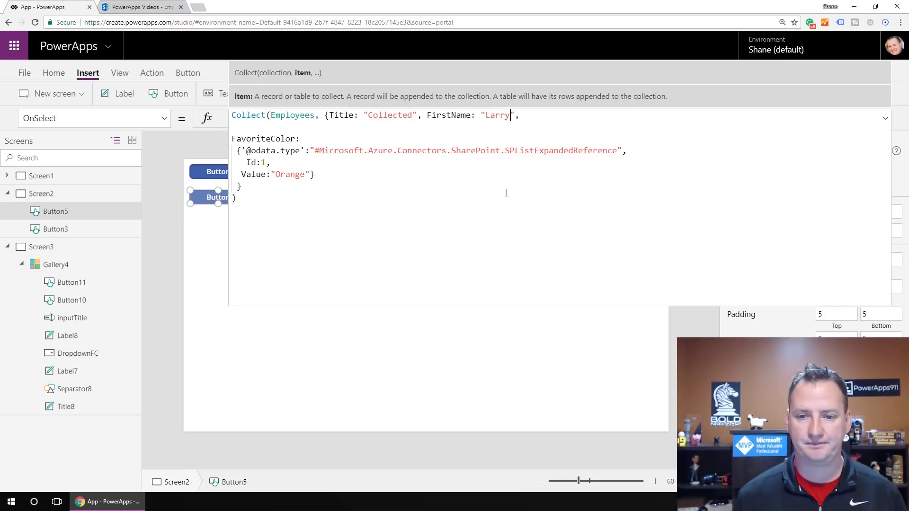
left_click_drag(377, 306, 386, 97)
left_click(546, 233)
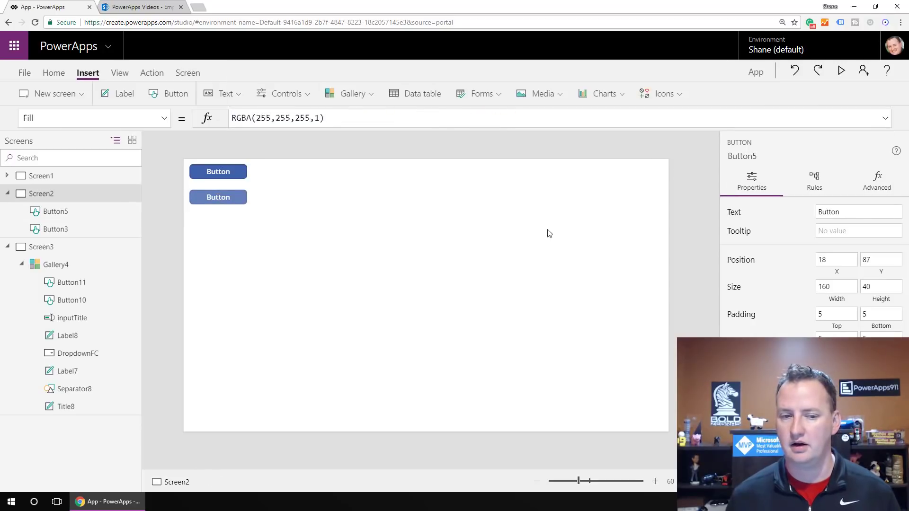
Run the lower button's updated Collect formula in the app preview and refresh the SharePoint Employees list to check the record.
left_click(840, 72)
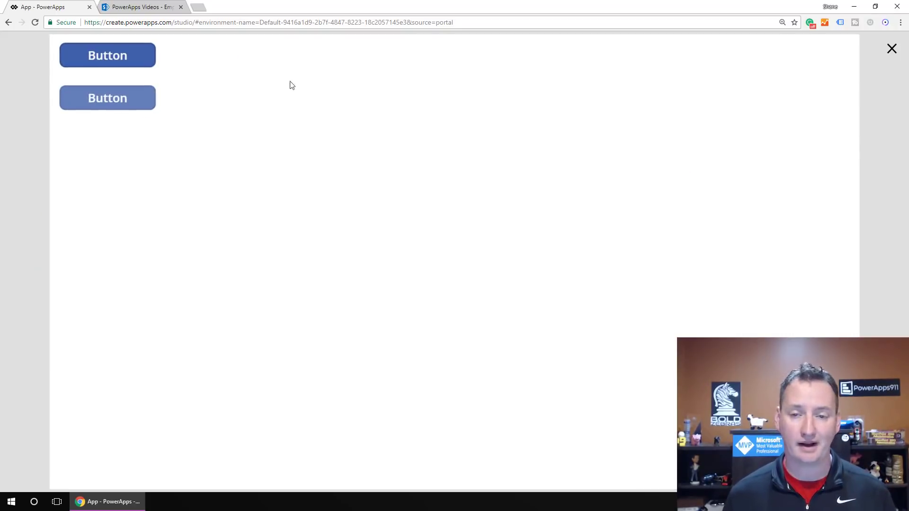
left_click(144, 99)
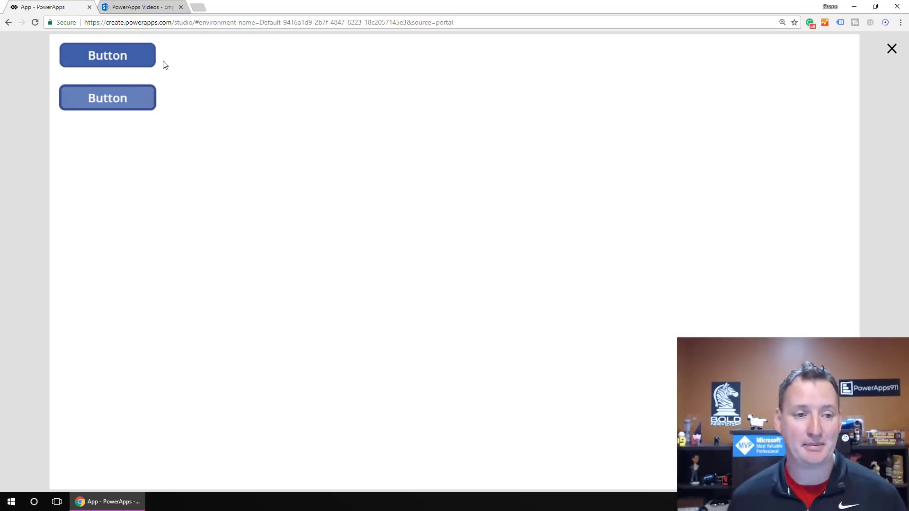
left_click(142, 6)
left_click(35, 22)
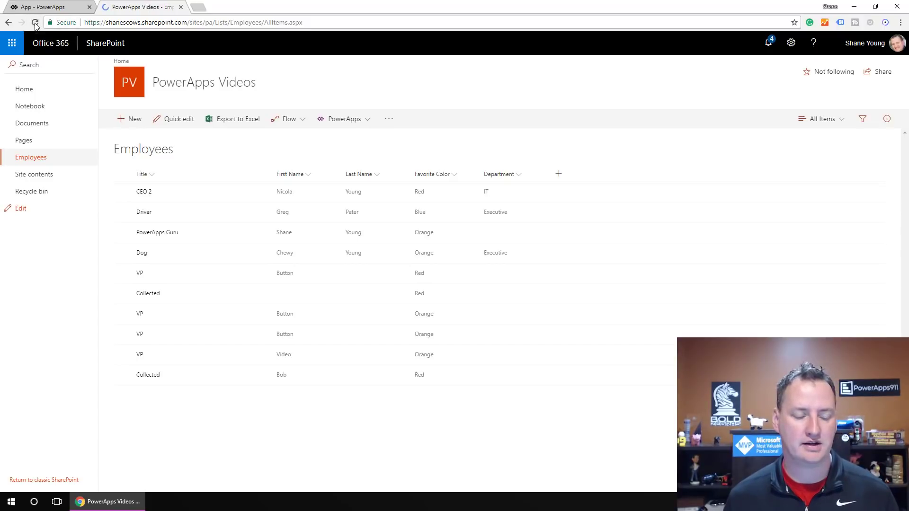